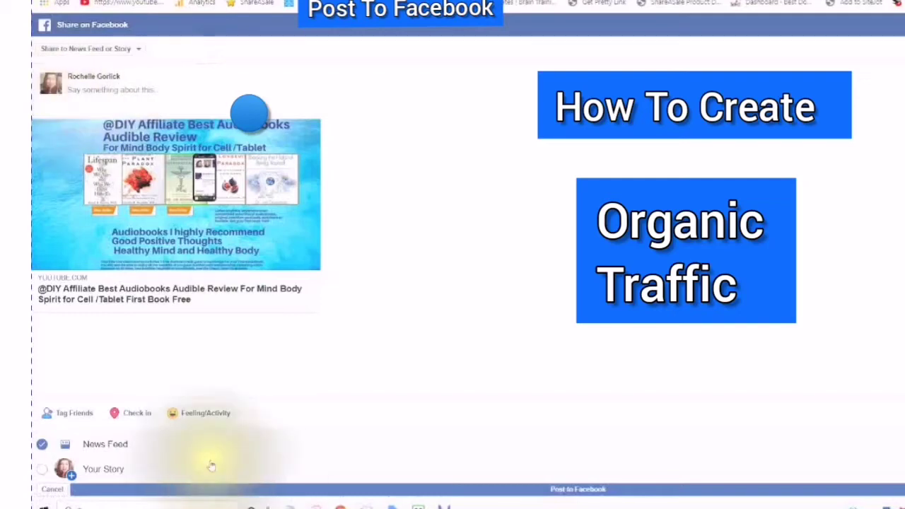
# Step: Switch to the Notepad draft and review the title, affiliate link and hashtags in its opening paragraph
pyautogui.click(255, 505)
pyautogui.scroll(-1, 357, 189)
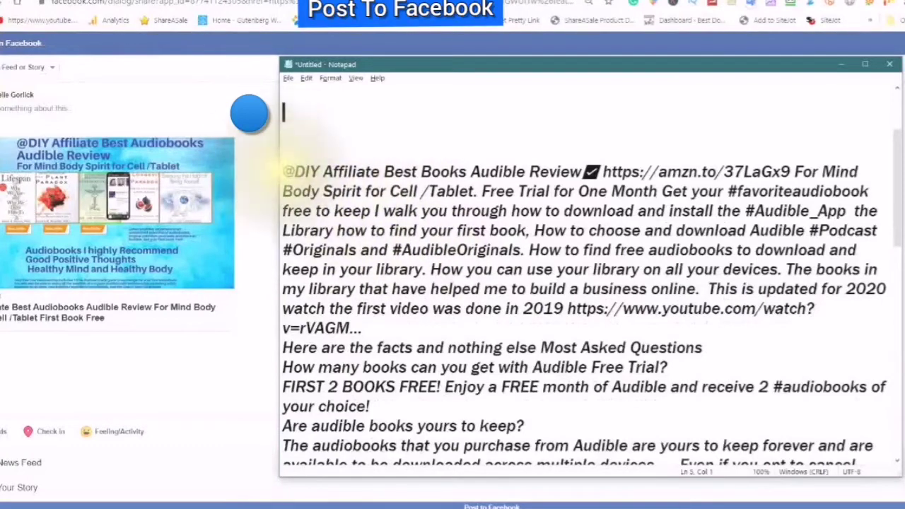
pyautogui.moveTo(284, 172); pyautogui.dragTo(391, 171)
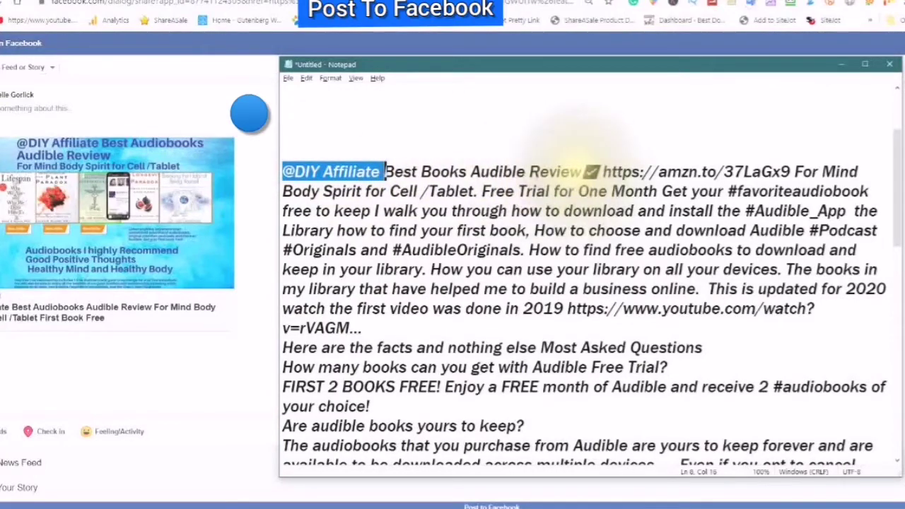
pyautogui.click(581, 170)
pyautogui.moveTo(581, 169); pyautogui.dragTo(795, 170)
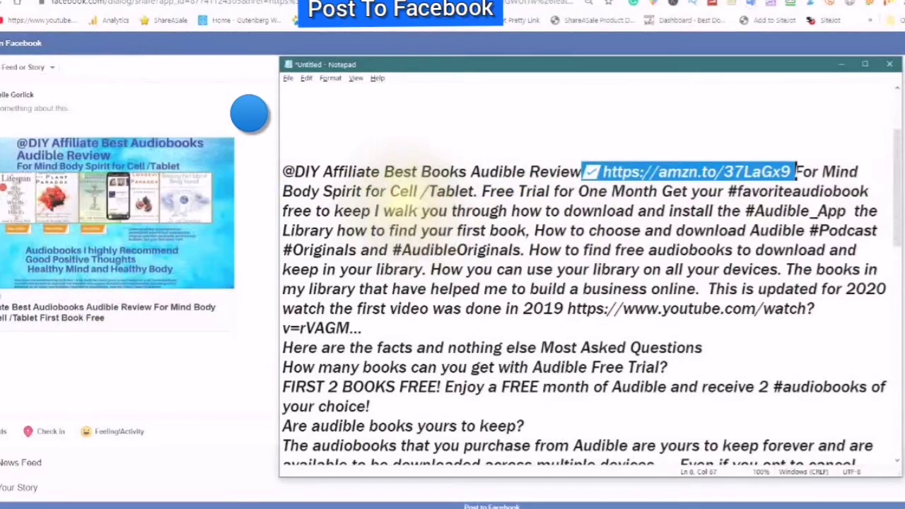
pyautogui.click(340, 210)
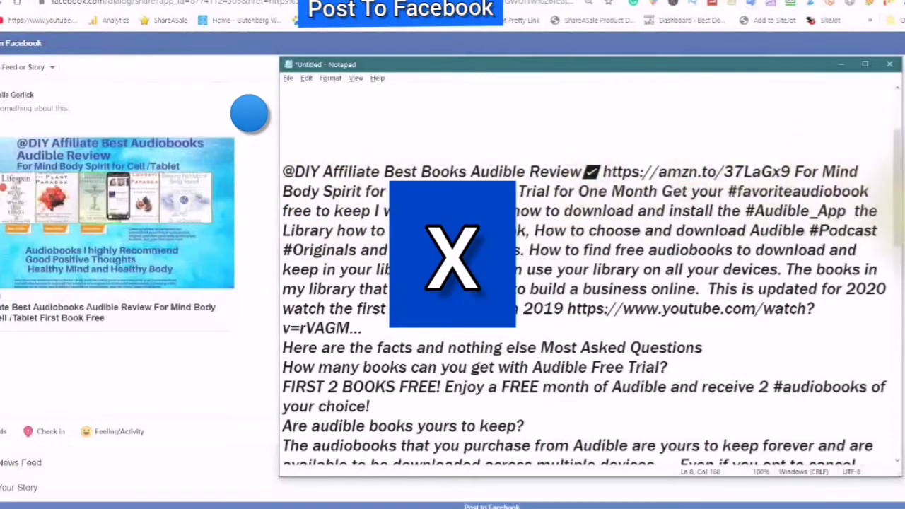
pyautogui.click(725, 190)
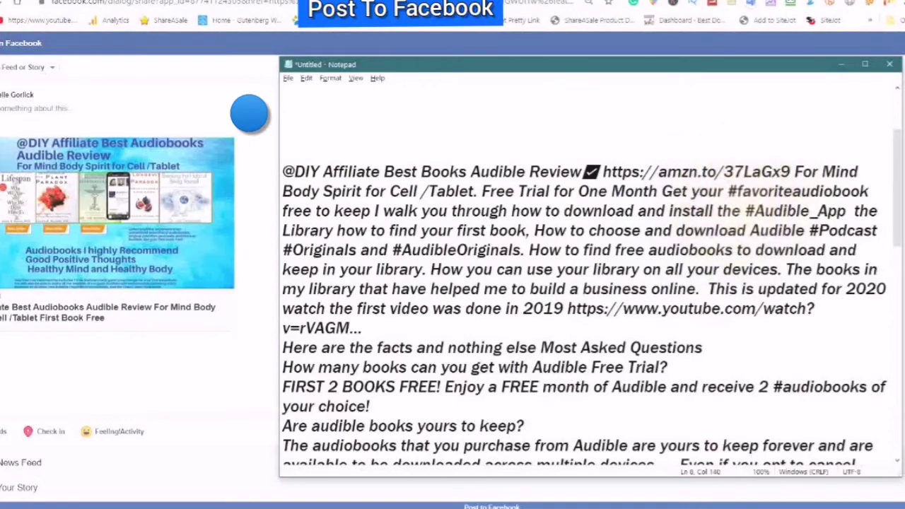
pyautogui.click(746, 211)
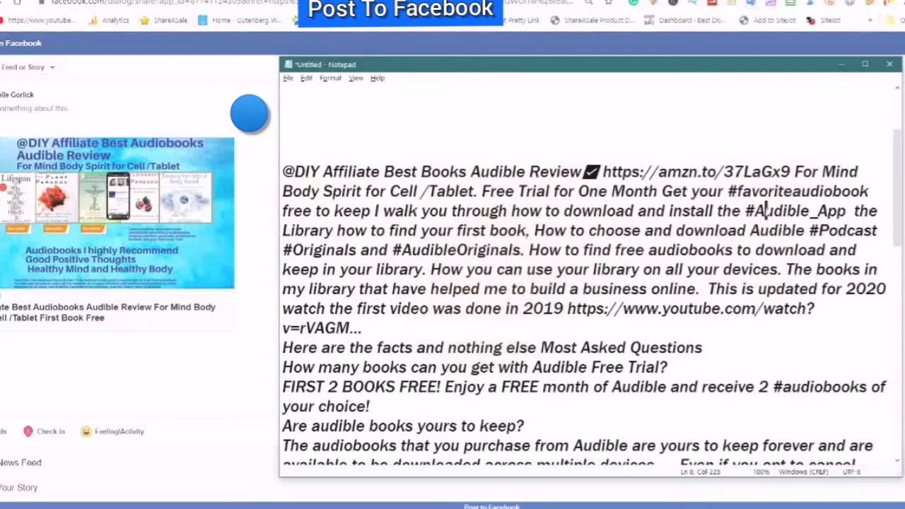
# Step: Review the rest of the draft, including the affiliate disclaimer and the closing block of hashtags
pyautogui.scroll(-3, 434, 234)
pyautogui.scroll(-3, 468, 310)
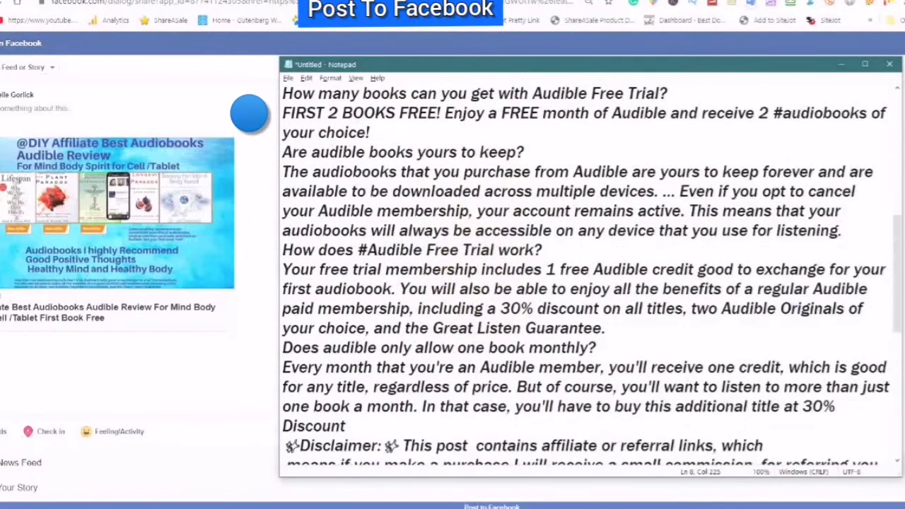
pyautogui.scroll(-3, 312, 290)
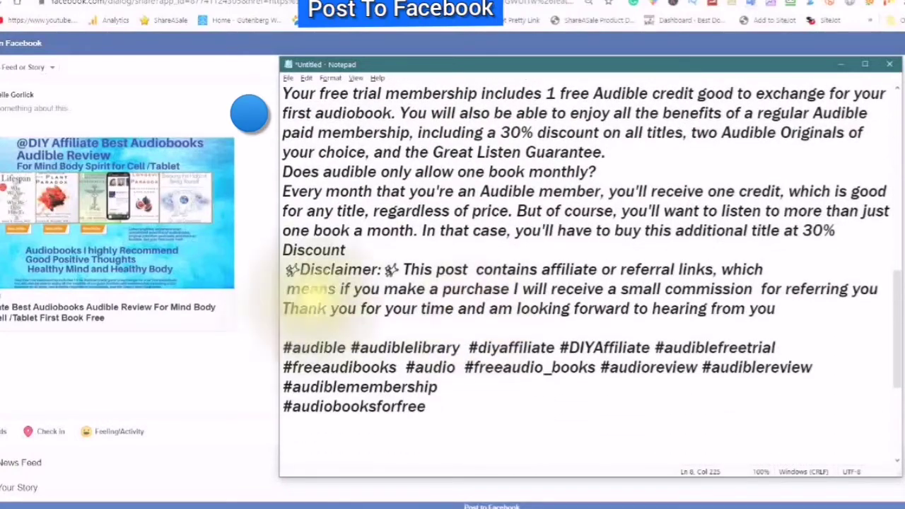
pyautogui.moveTo(284, 270); pyautogui.dragTo(852, 309)
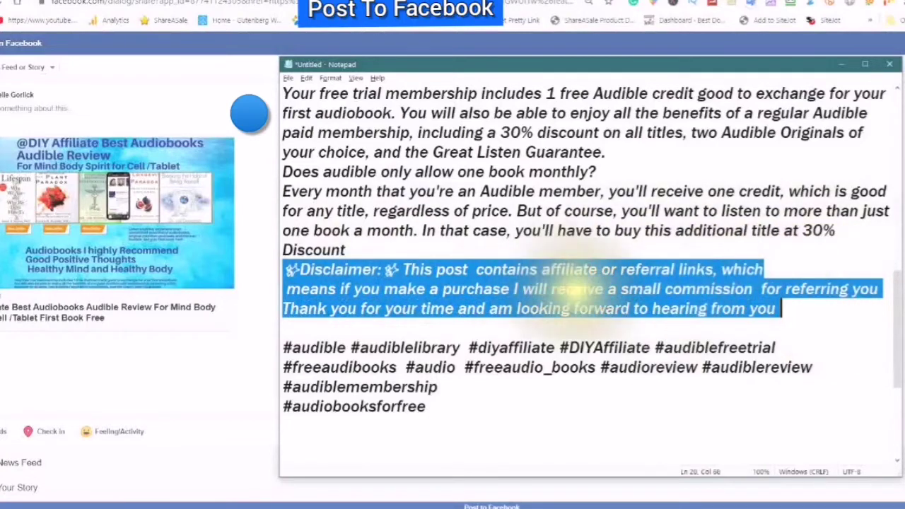
pyautogui.scroll(-1, 587, 294)
pyautogui.click(646, 141)
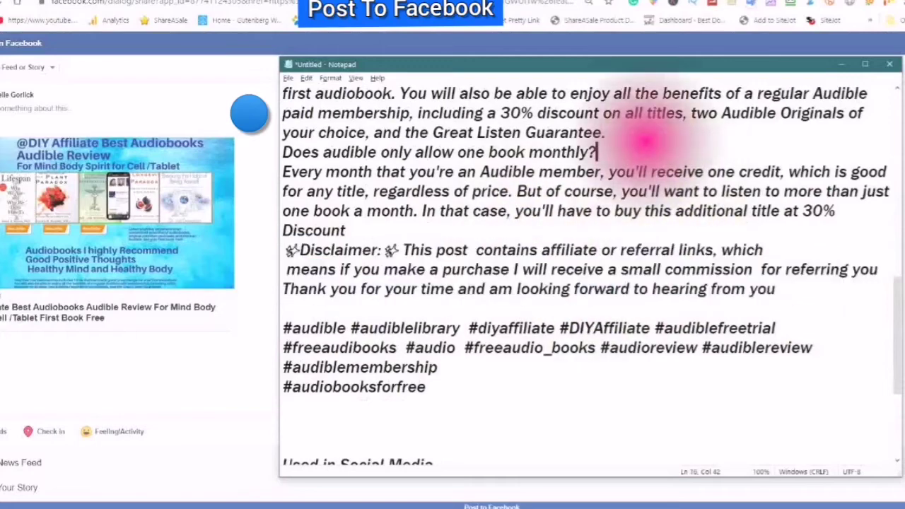
pyautogui.click(429, 387)
pyautogui.moveTo(429, 386); pyautogui.dragTo(259, 323)
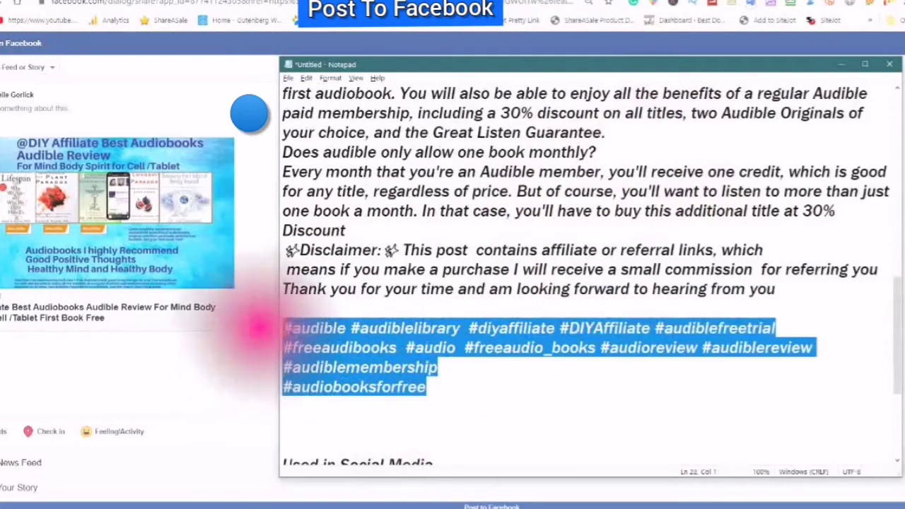
pyautogui.scroll(-2, 371, 338)
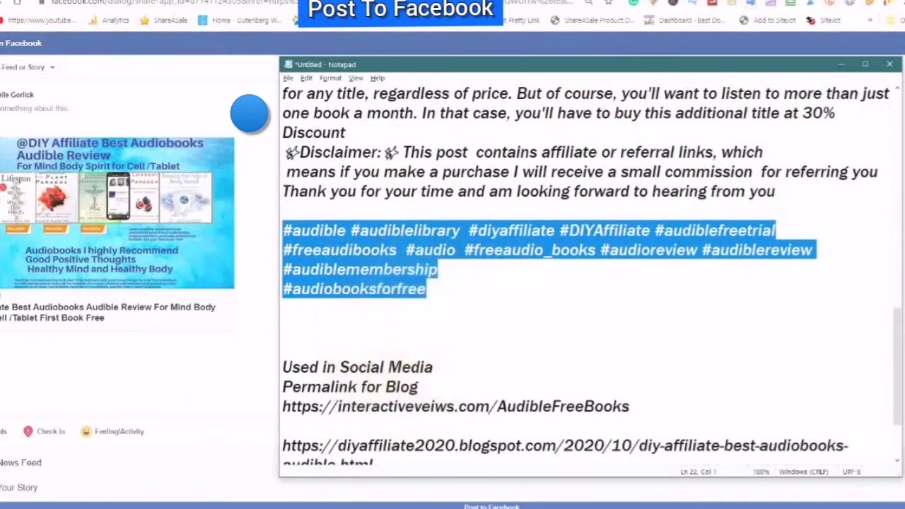
pyautogui.scroll(5, 384, 363)
pyautogui.scroll(5, 396, 289)
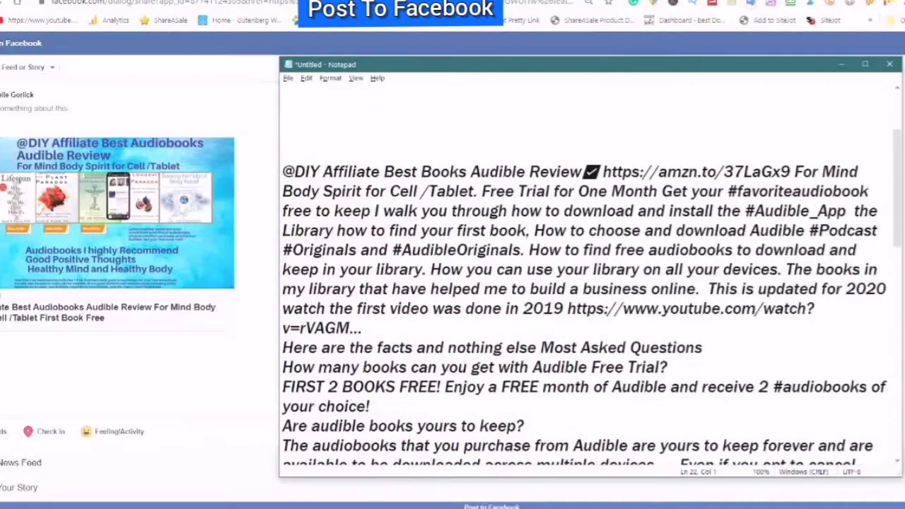
pyautogui.click(283, 171)
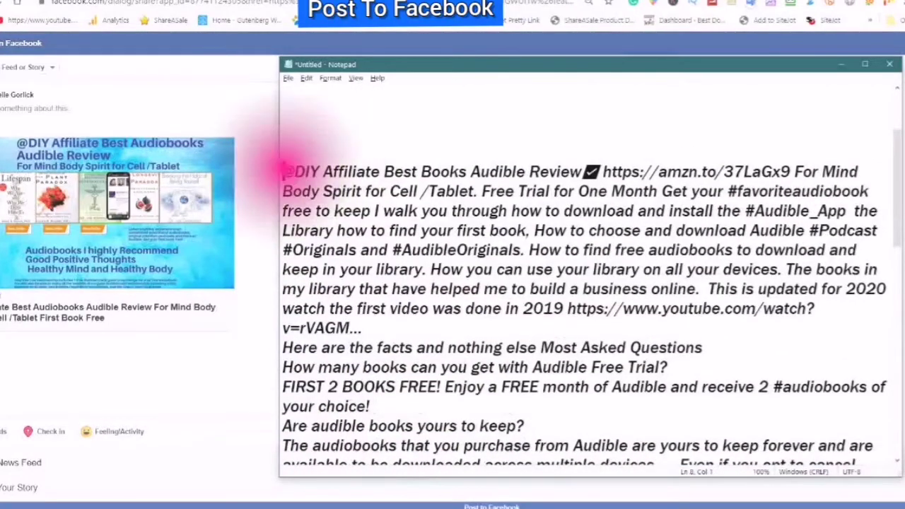
pyautogui.click(283, 171)
pyautogui.moveTo(283, 172); pyautogui.dragTo(831, 445)
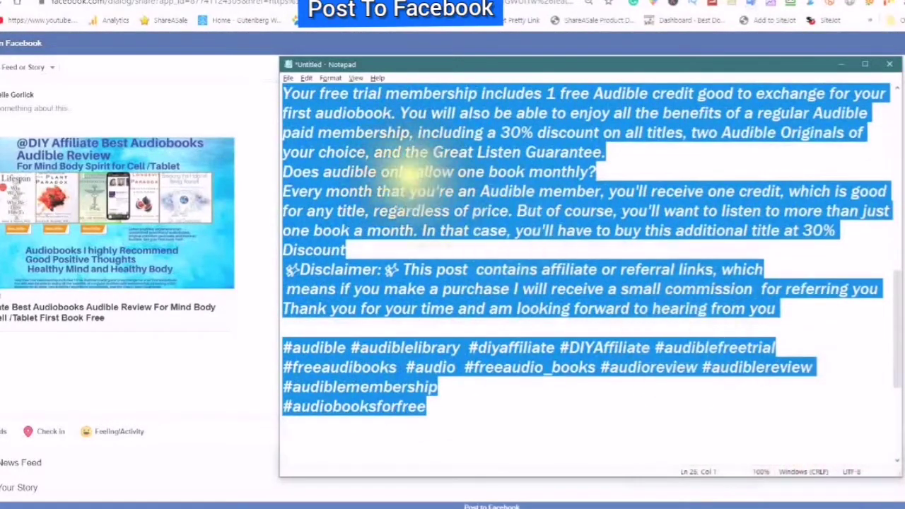
pyautogui.scroll(-2, 452, 247)
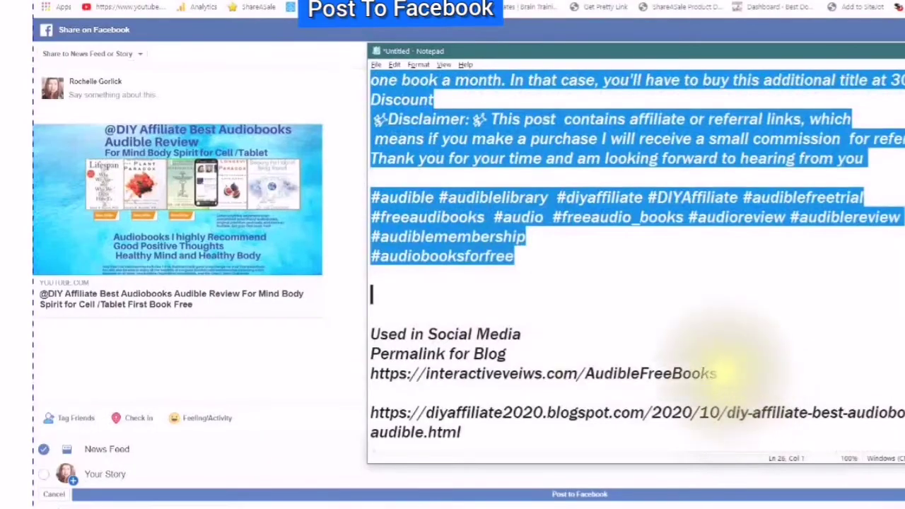
pyautogui.click(718, 373)
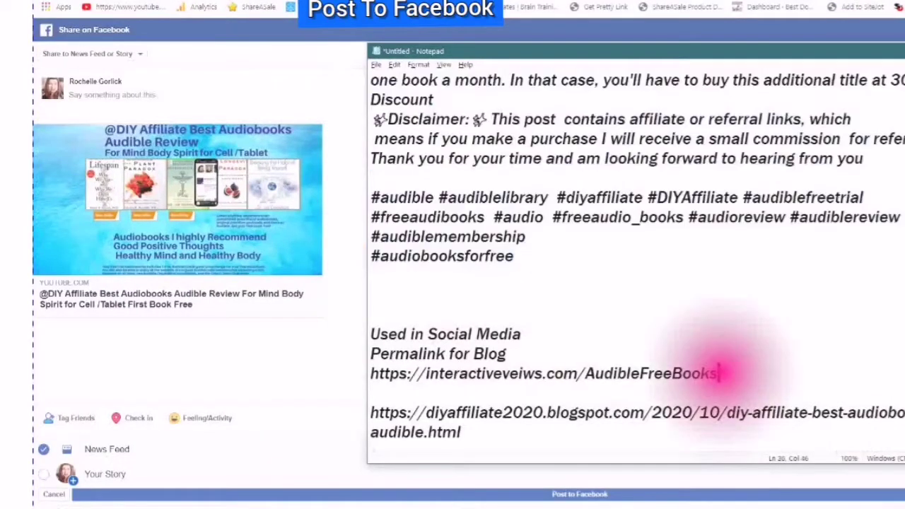
pyautogui.moveTo(718, 373); pyautogui.dragTo(343, 367)
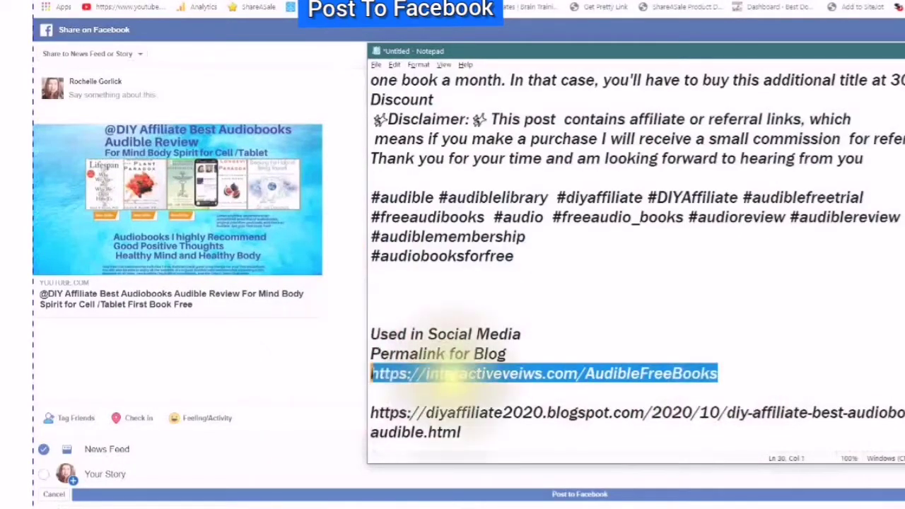
pyautogui.rightClick(387, 372)
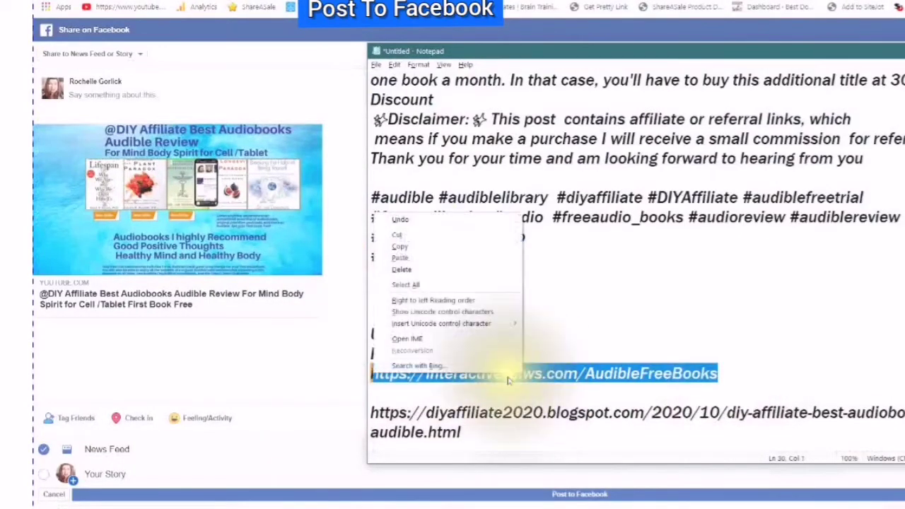
pyautogui.click(400, 246)
# Step: Append "Read more" and the copied blog permalink, separated by a space, after "Discount" on the line above the disclaimer
pyautogui.scroll(3, 452, 212)
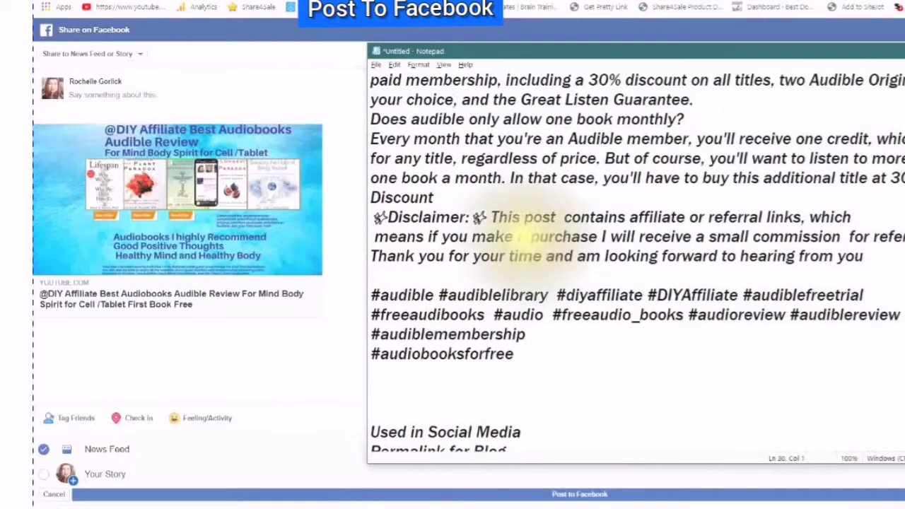
pyautogui.scroll(-1, 495, 241)
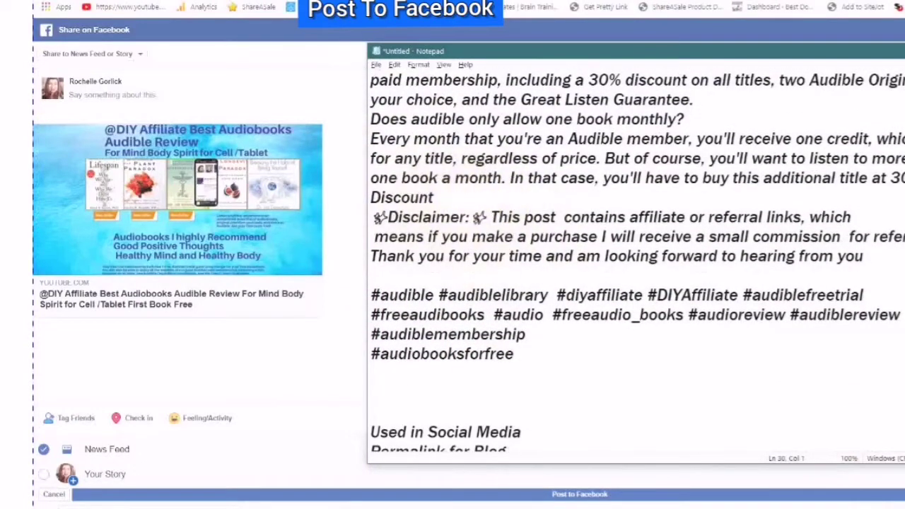
pyautogui.click(435, 197)
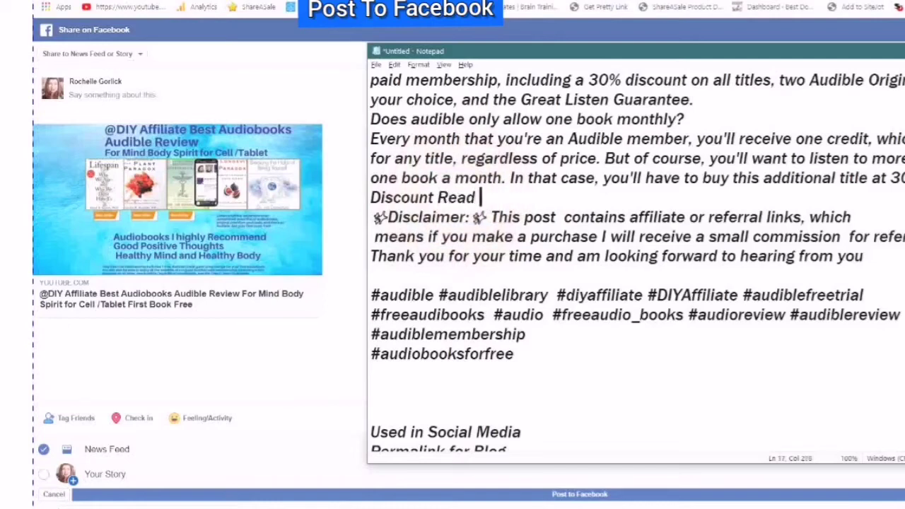
pyautogui.write('Read more')
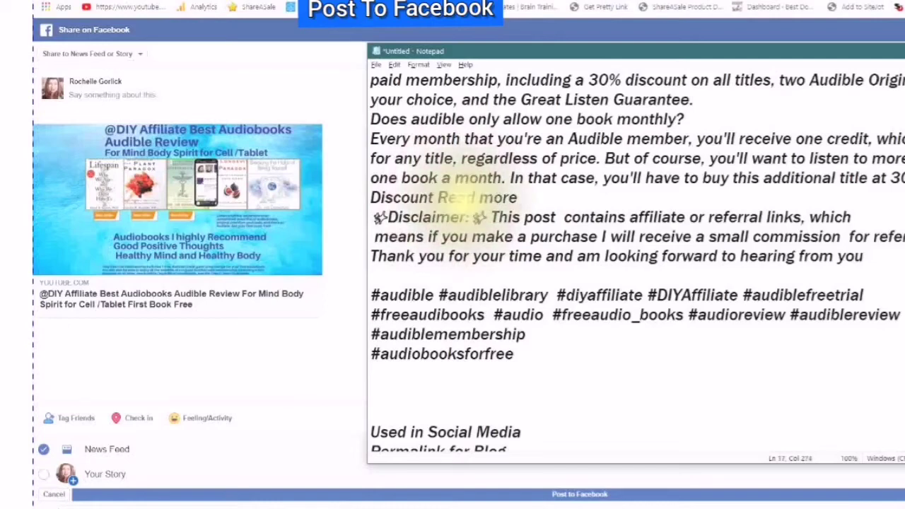
pyautogui.rightClick(482, 216)
pyautogui.click(475, 245)
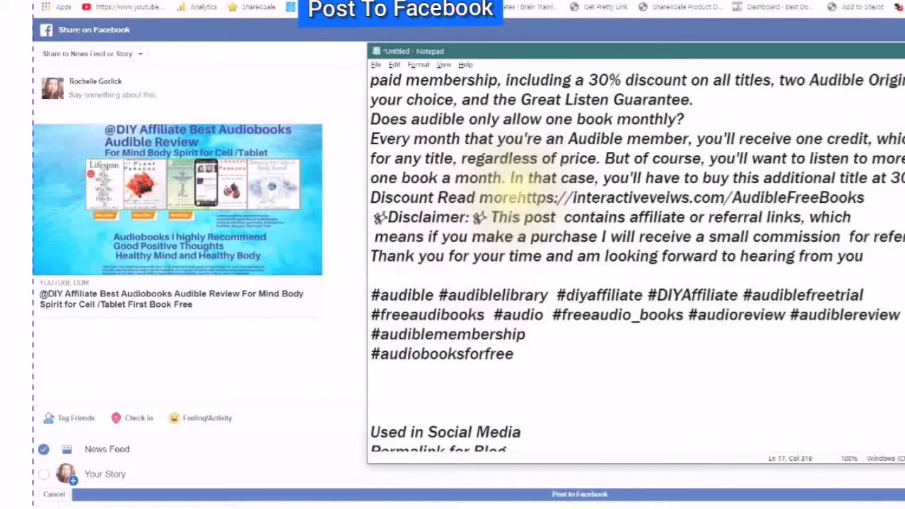
pyautogui.click(521, 198)
pyautogui.scroll(1, 494, 283)
pyautogui.scroll(8, 495, 287)
pyautogui.scroll(-2, 495, 287)
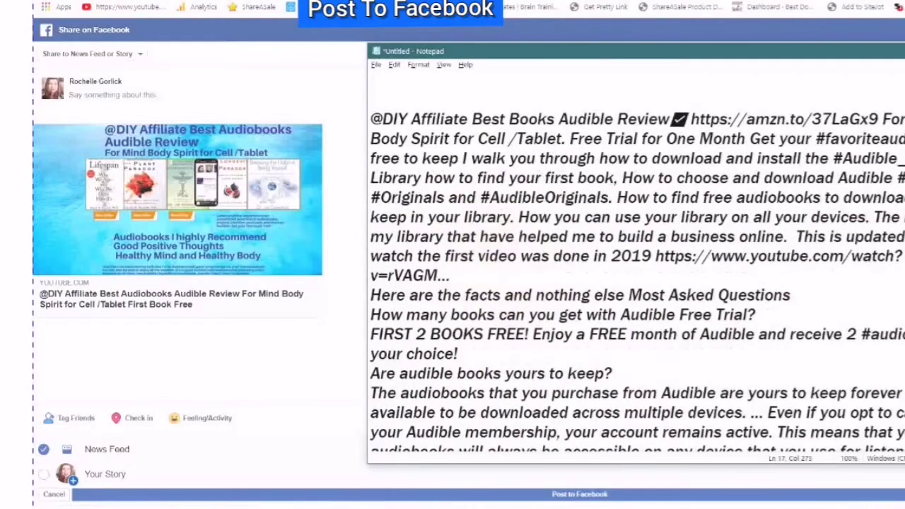
pyautogui.moveTo(370, 114); pyautogui.dragTo(890, 335)
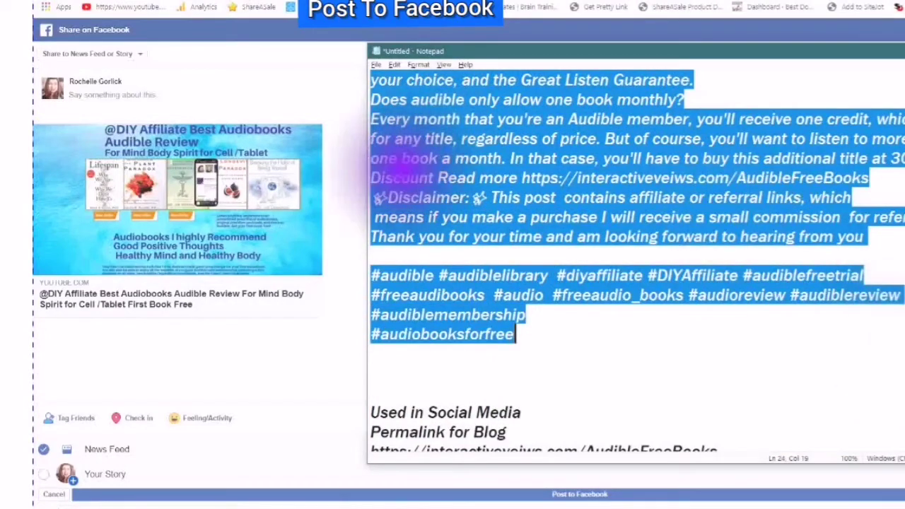
pyautogui.rightClick(396, 167)
pyautogui.click(293, 204)
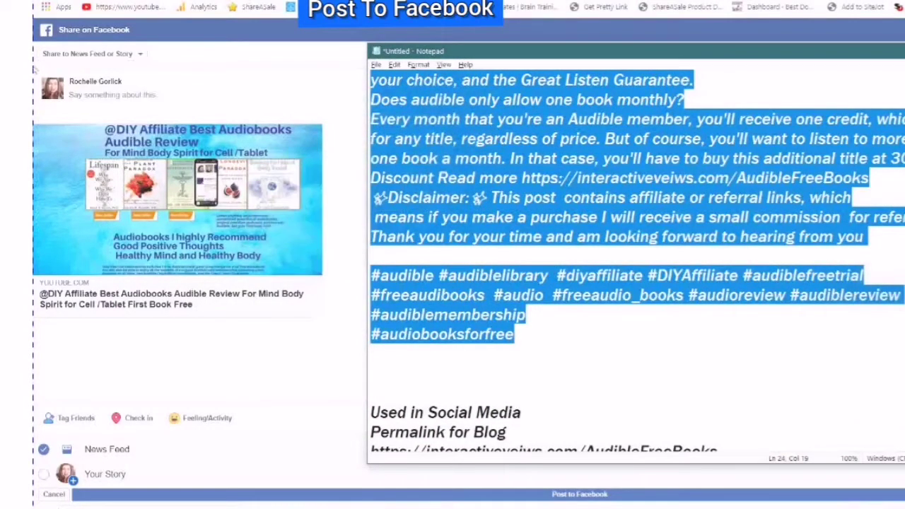
# Step: Paste the copied text into the Facebook share post and publish it to the News Feed
pyautogui.click(70, 97)
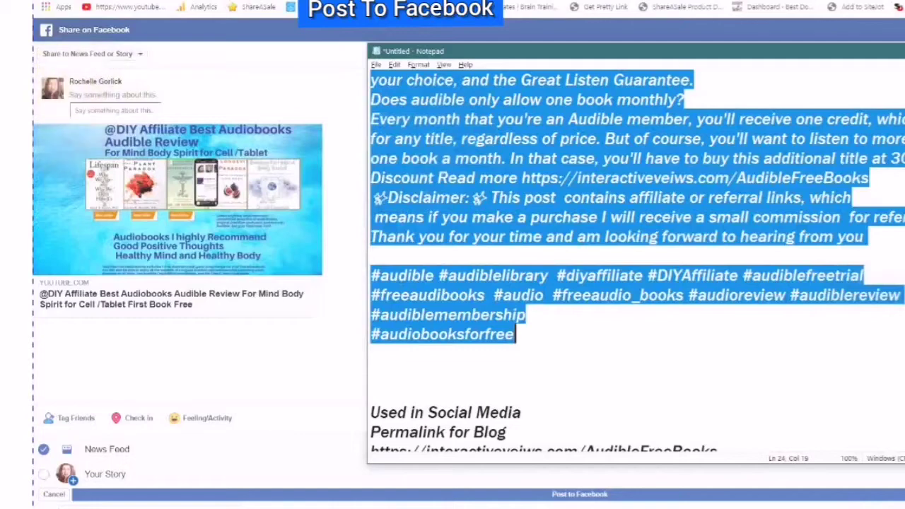
pyautogui.click(56, 90)
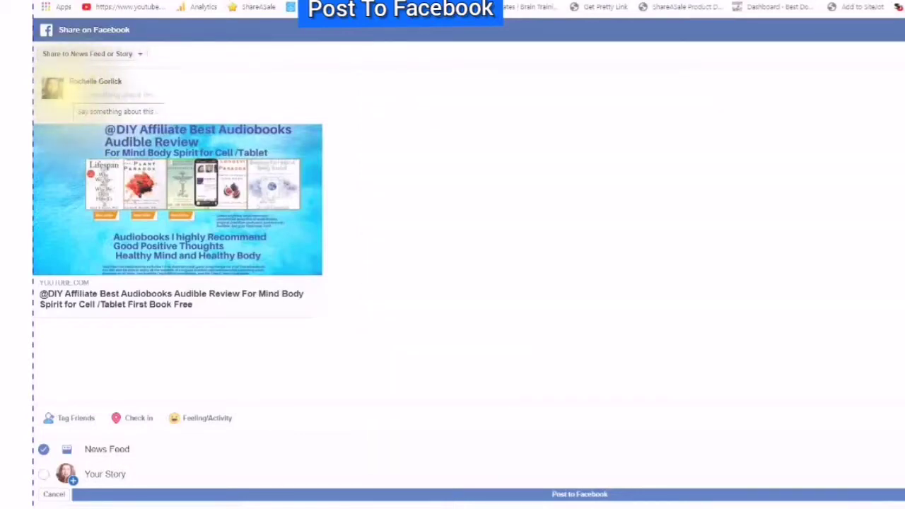
pyautogui.rightClick(66, 98)
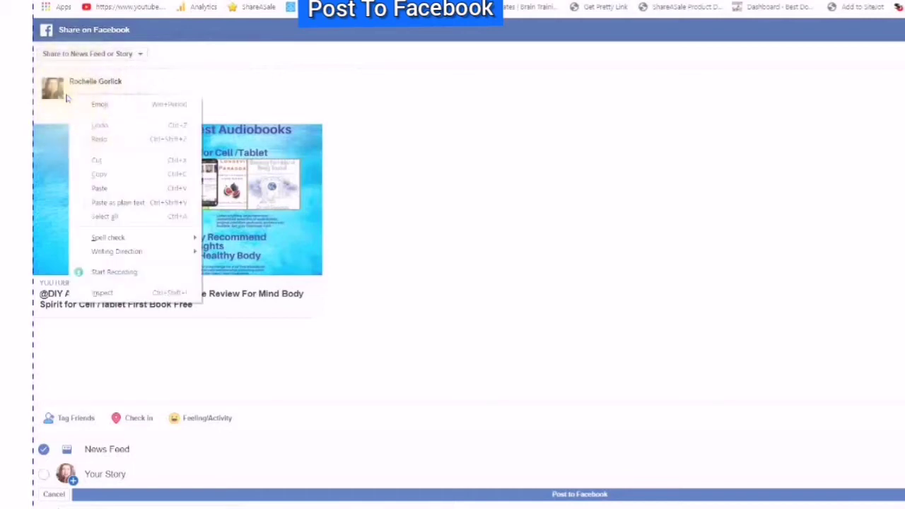
pyautogui.click(98, 188)
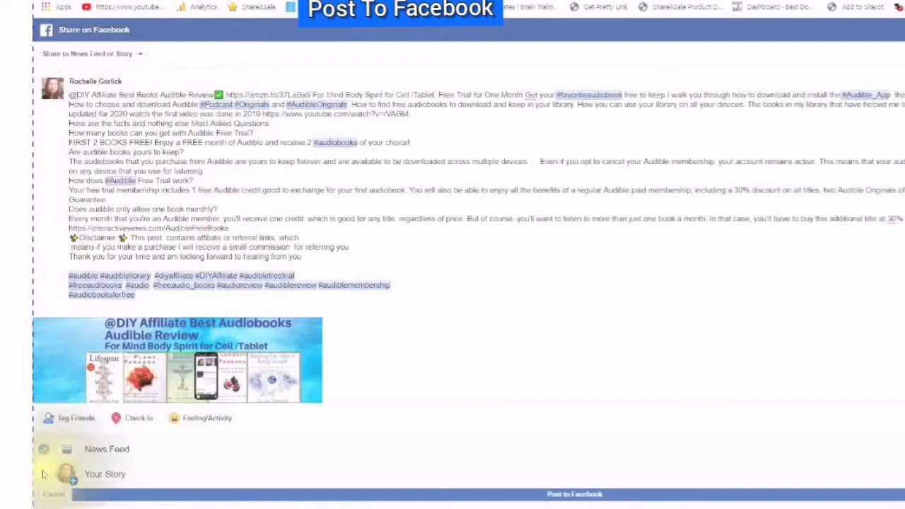
pyautogui.click(43, 449)
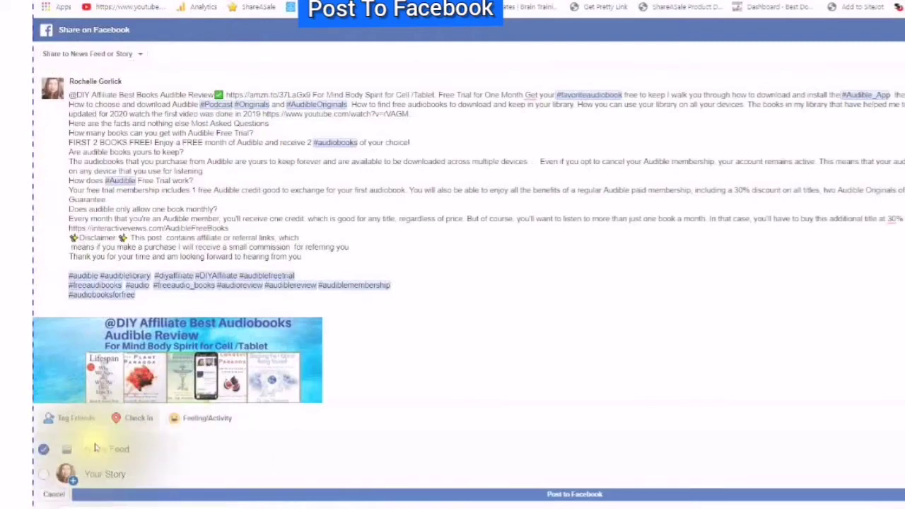
pyautogui.click(569, 497)
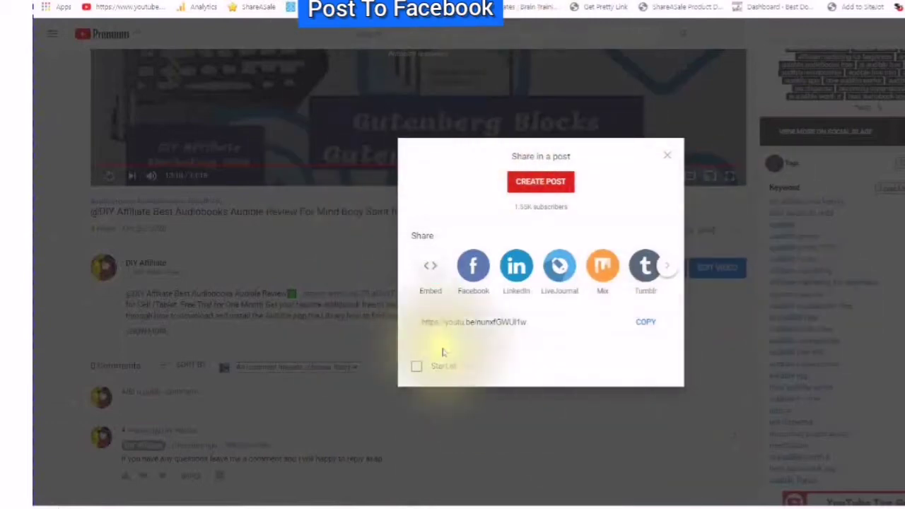
# Step: Start another Facebook share of the video, target a friend's timeline and choose the friend by name
pyautogui.click(474, 277)
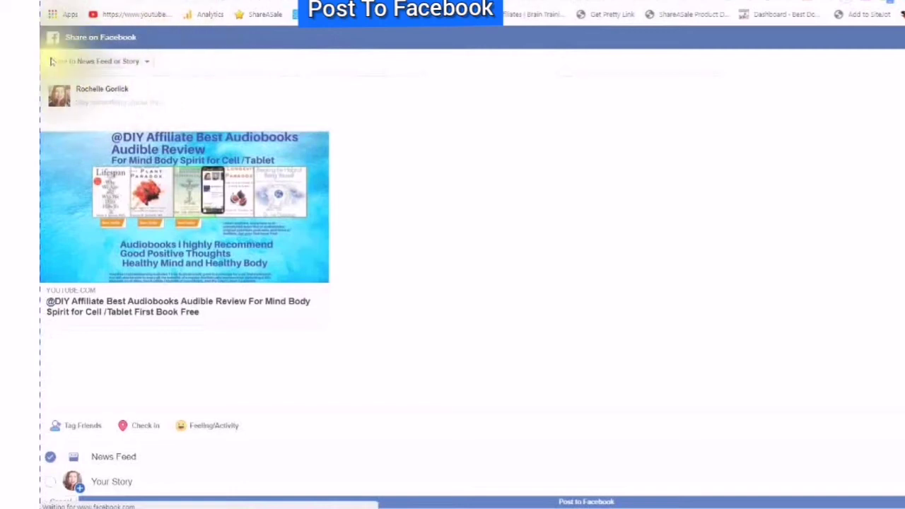
pyautogui.click(148, 63)
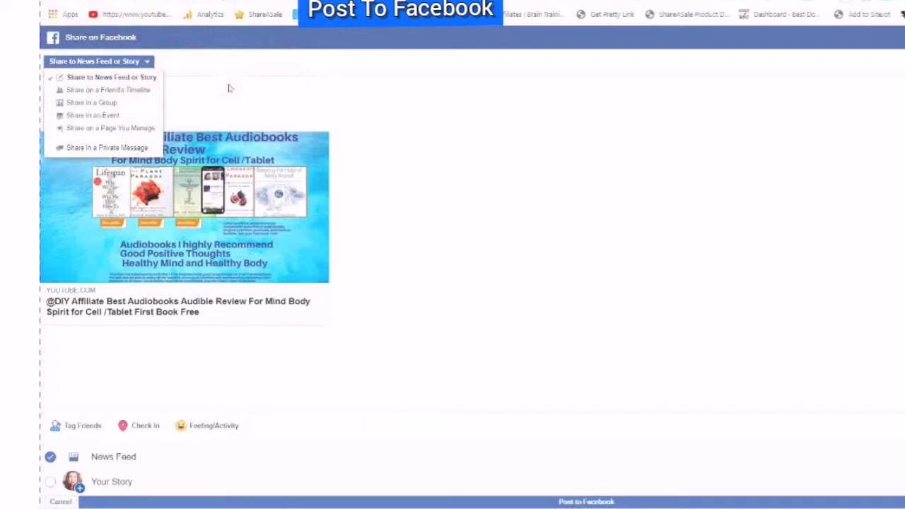
pyautogui.click(97, 91)
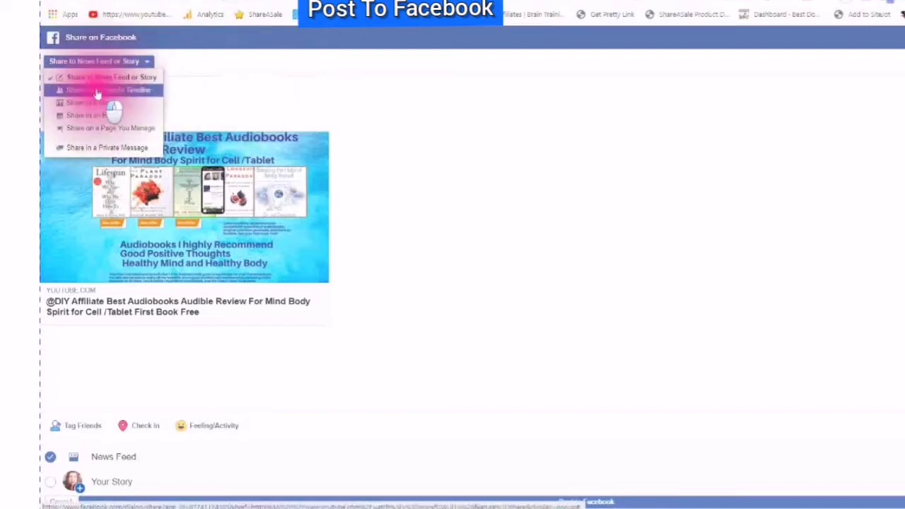
pyautogui.click(97, 91)
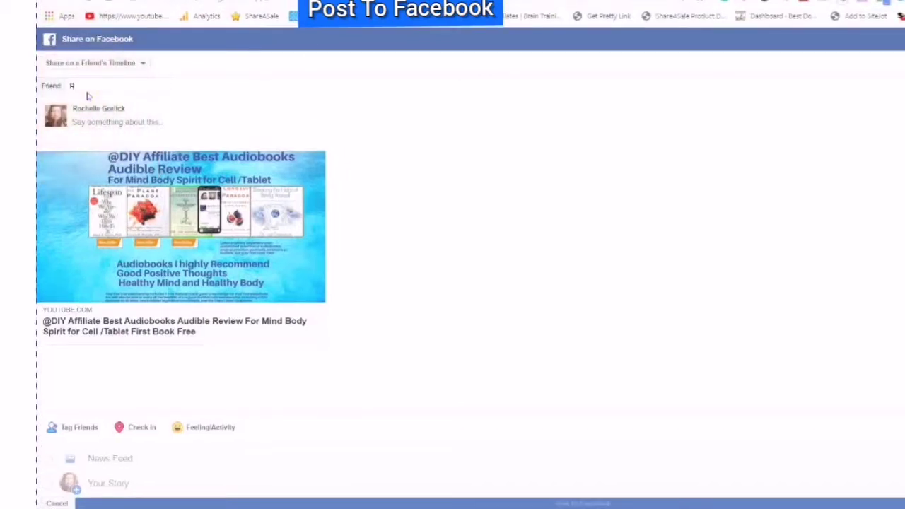
pyautogui.write('Roch')
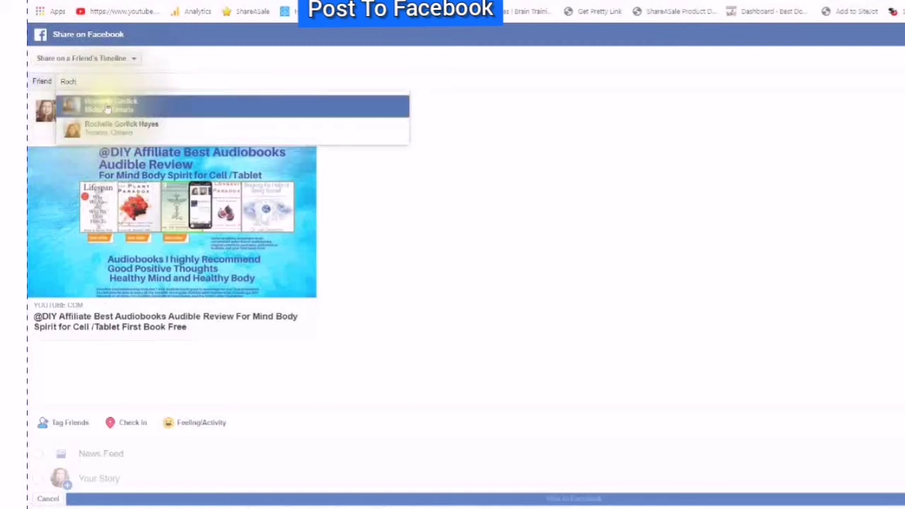
pyautogui.click(106, 106)
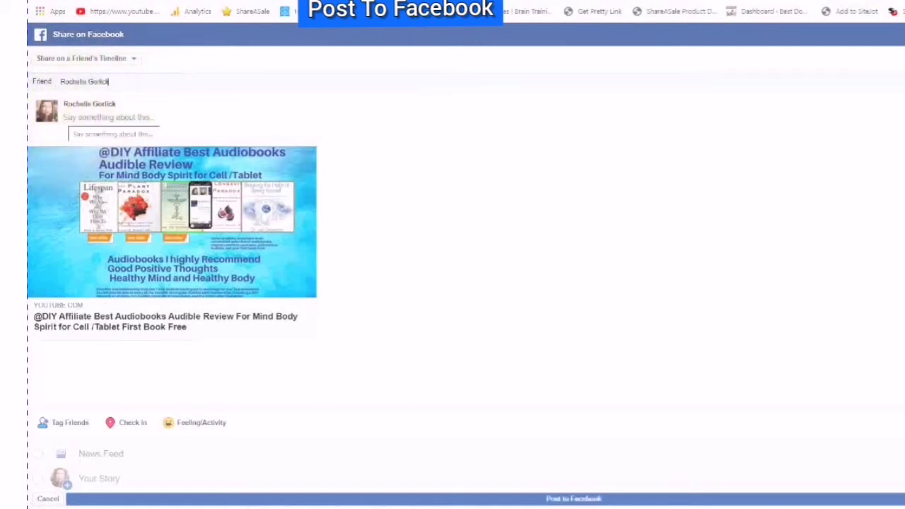
# Step: Paste the copied post text into the friend's timeline share and publish it to Facebook
pyautogui.click(58, 113)
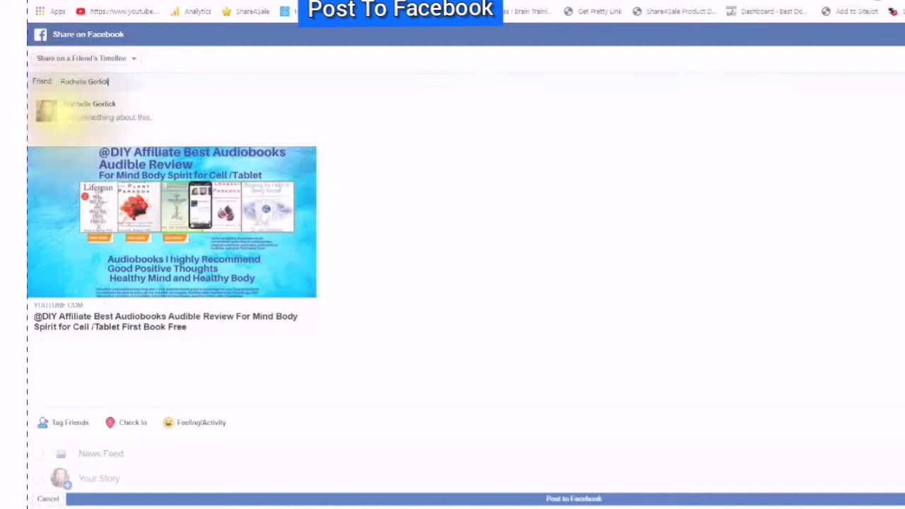
pyautogui.rightClick(62, 118)
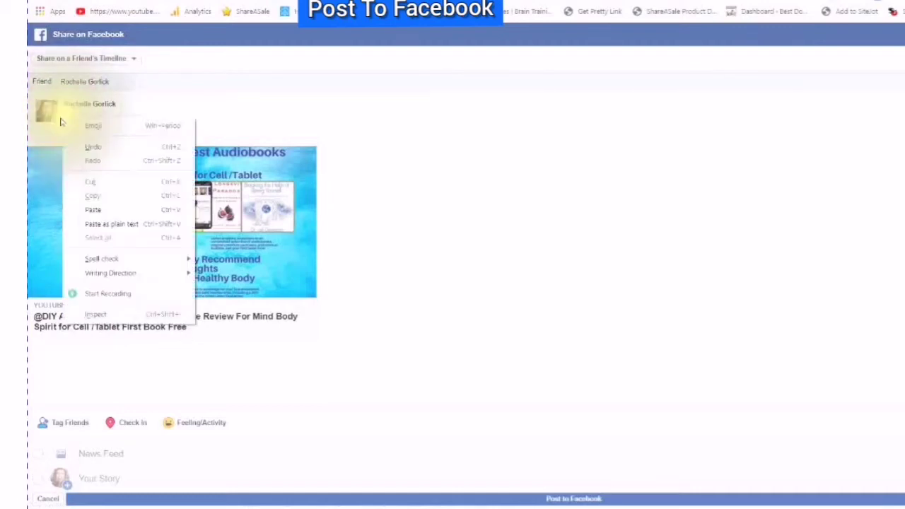
pyautogui.click(91, 210)
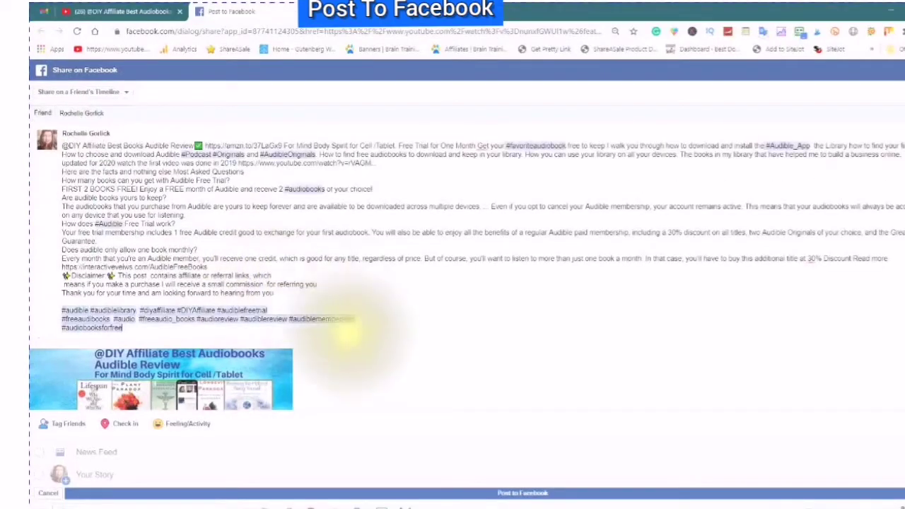
pyautogui.scroll(-2, 350, 353)
pyautogui.scroll(-1, 350, 358)
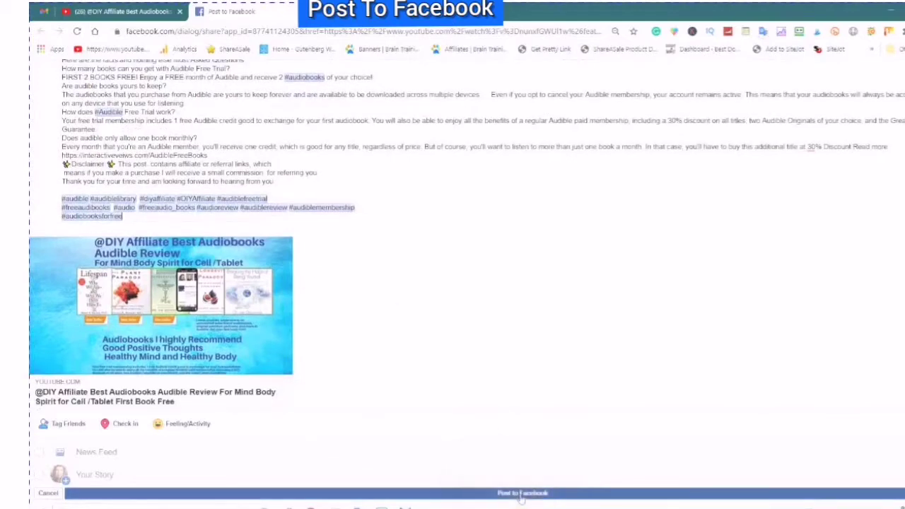
pyautogui.click(521, 493)
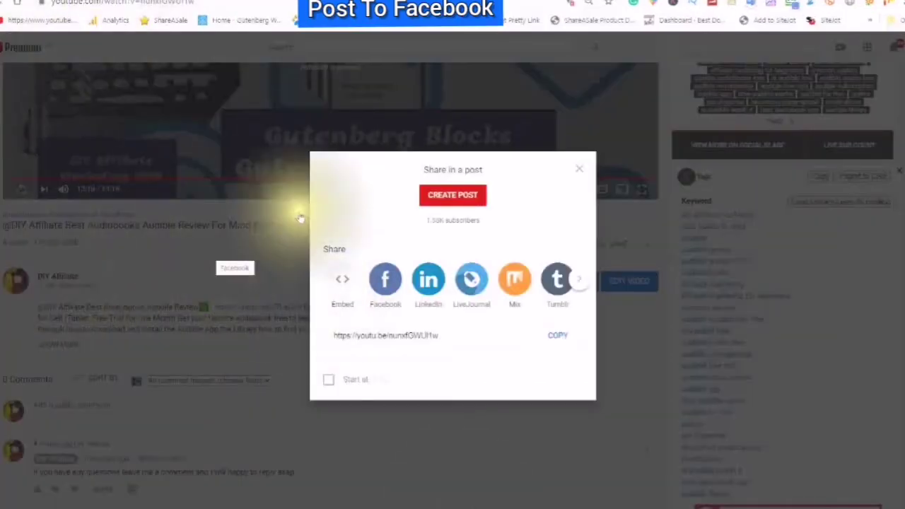
# Step: Start a new Facebook share of the video, target a group and choose DIY Community Playlist
pyautogui.click(385, 278)
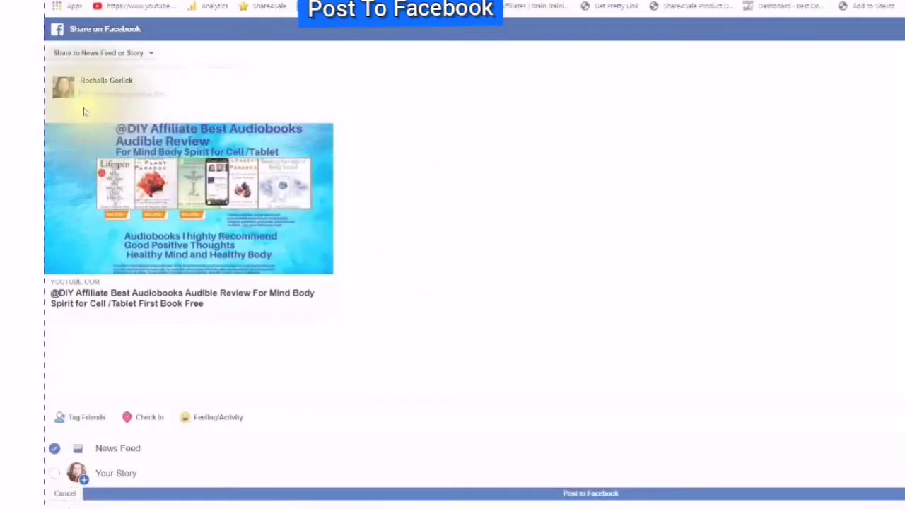
pyautogui.click(154, 59)
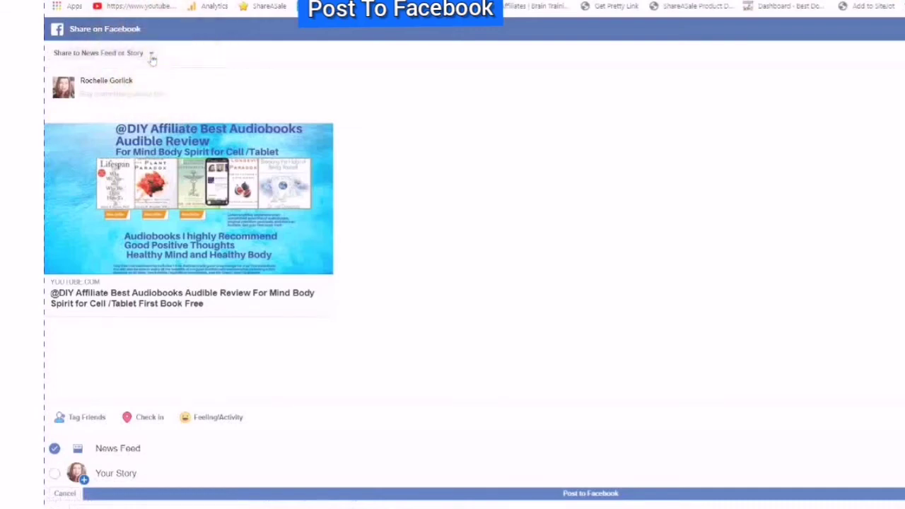
pyautogui.click(152, 58)
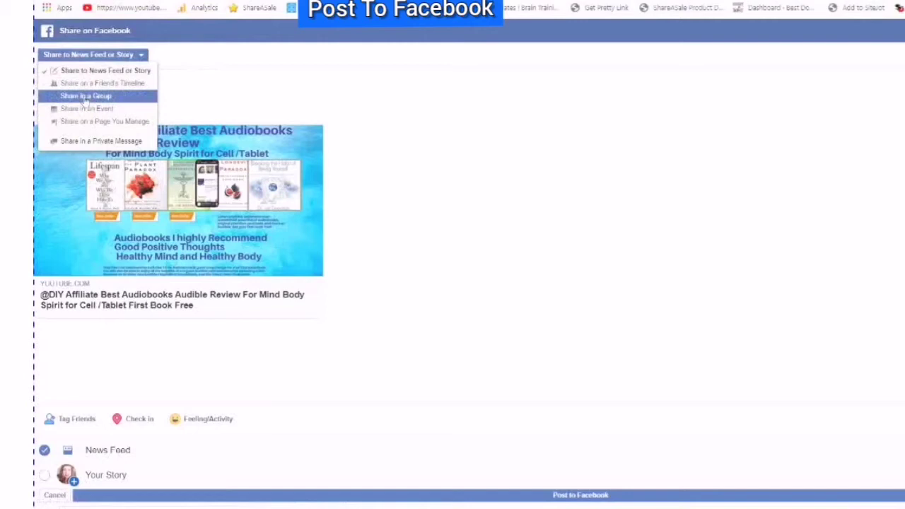
pyautogui.click(84, 96)
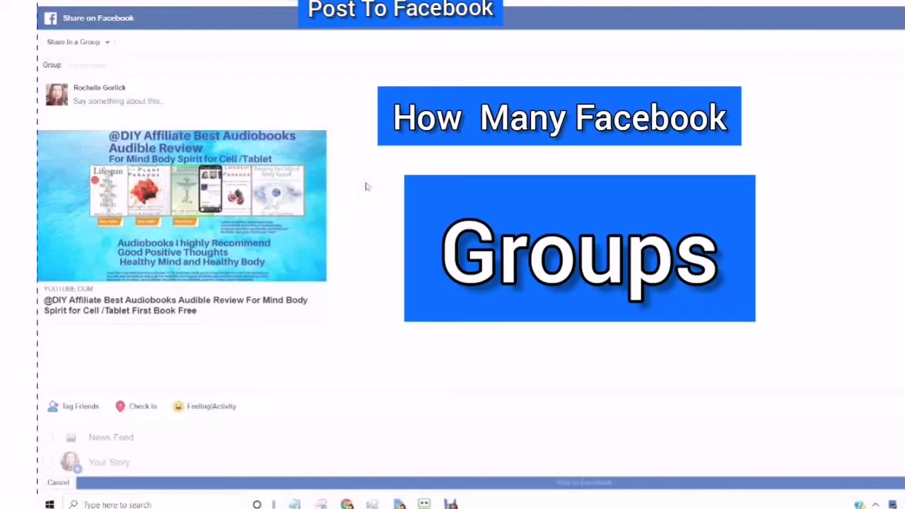
pyautogui.click(73, 64)
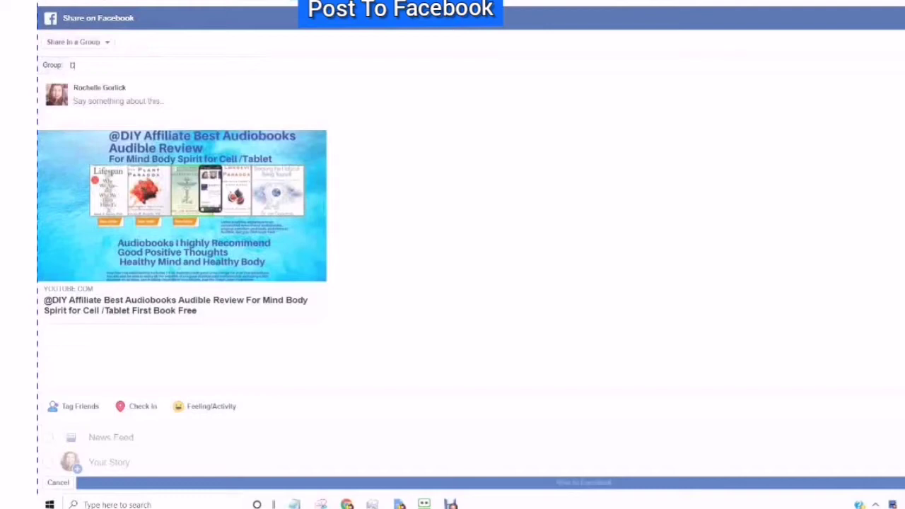
pyautogui.write('DIY')
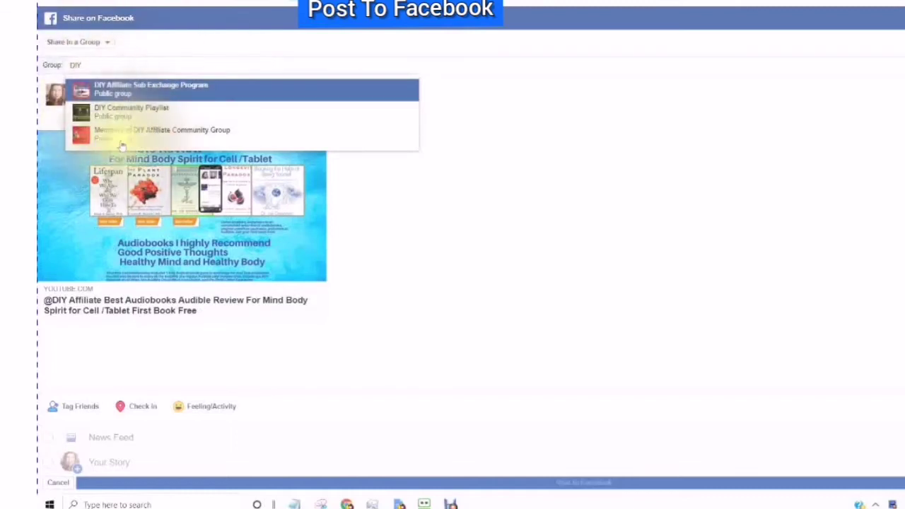
pyautogui.click(113, 110)
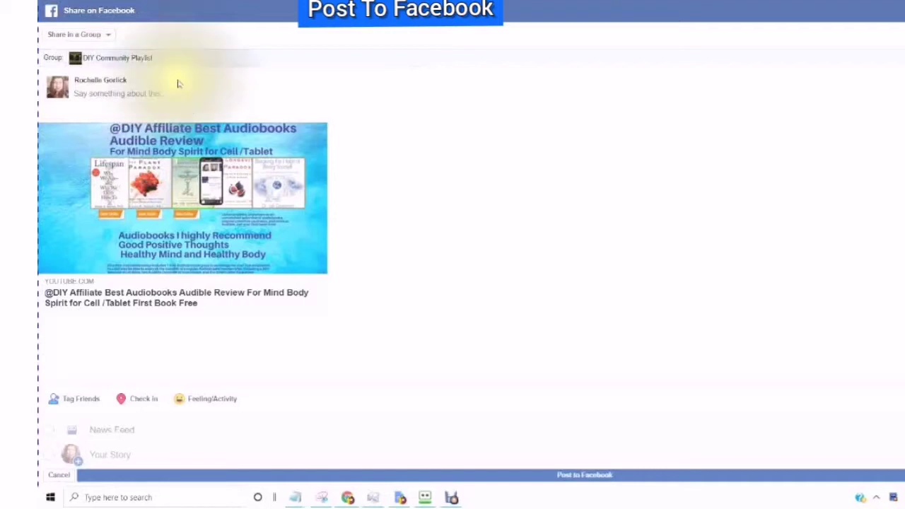
# Step: Paste the copied post text into the message of the DIY Community Playlist share
pyautogui.click(88, 85)
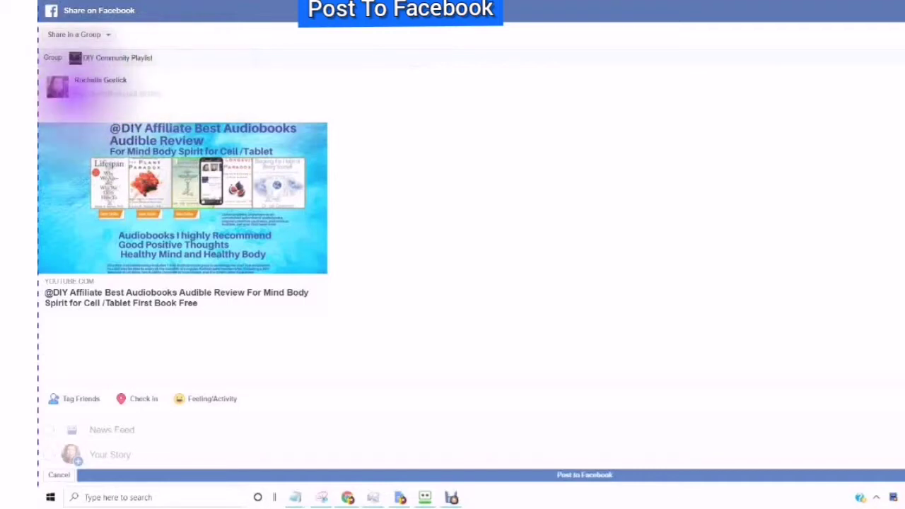
pyautogui.rightClick(69, 99)
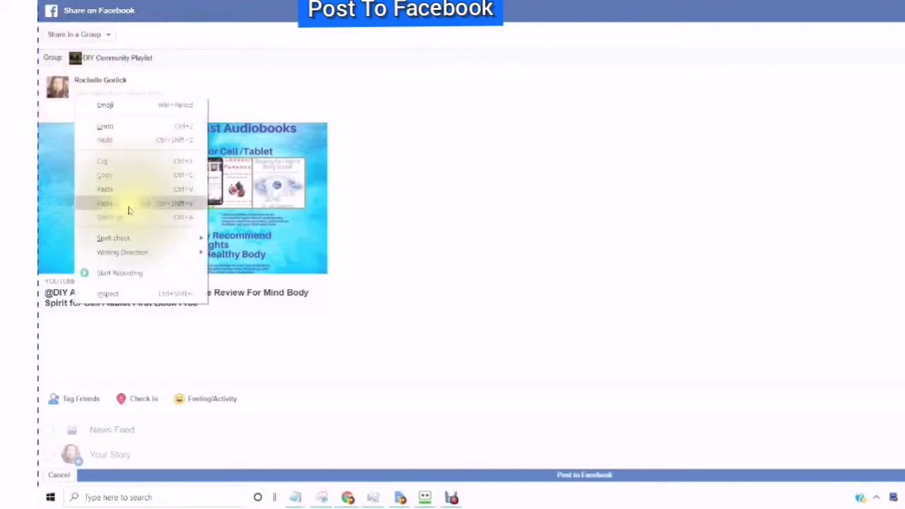
pyautogui.click(71, 100)
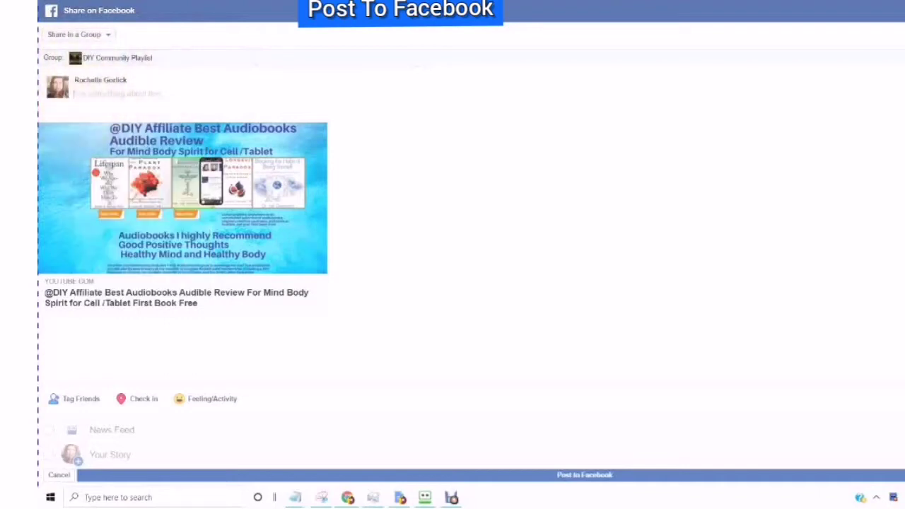
pyautogui.rightClick(75, 92)
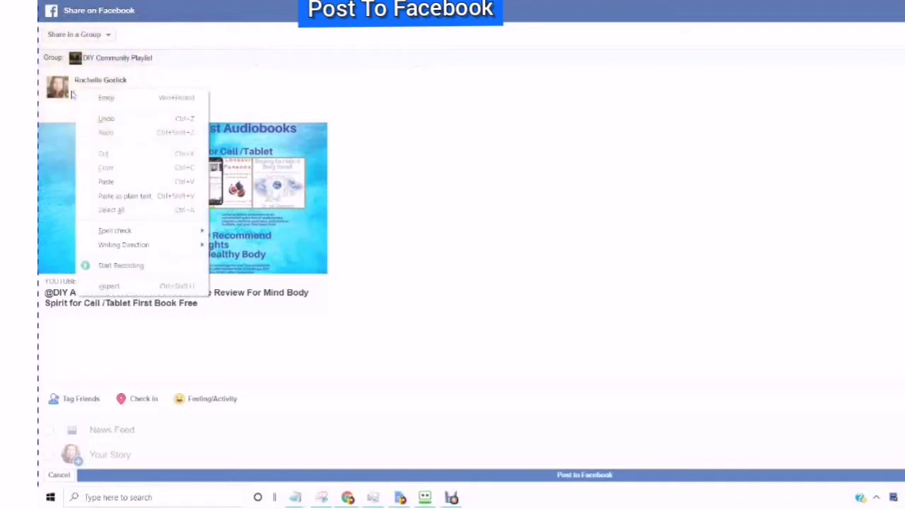
pyautogui.click(106, 181)
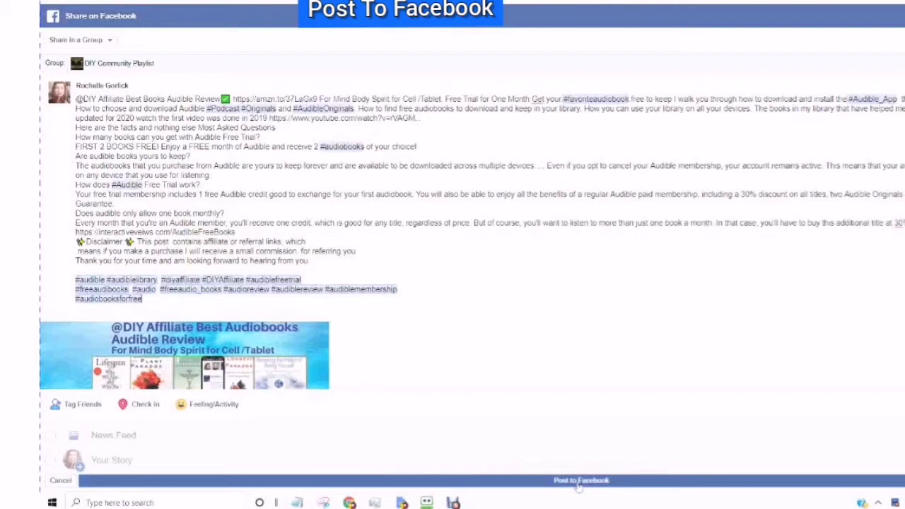
# Step: Tag a friend in the DIY Community Playlist share and publish it to Facebook
pyautogui.click(82, 406)
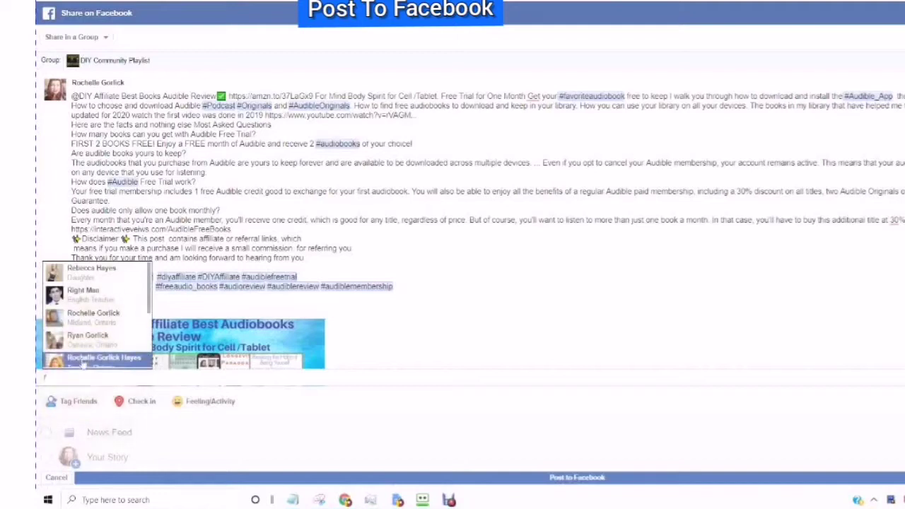
pyautogui.click(79, 359)
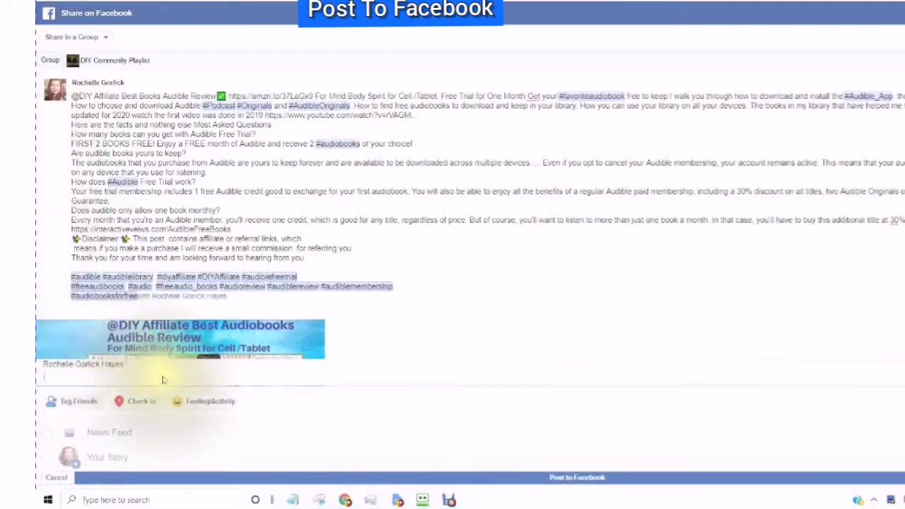
pyautogui.click(564, 482)
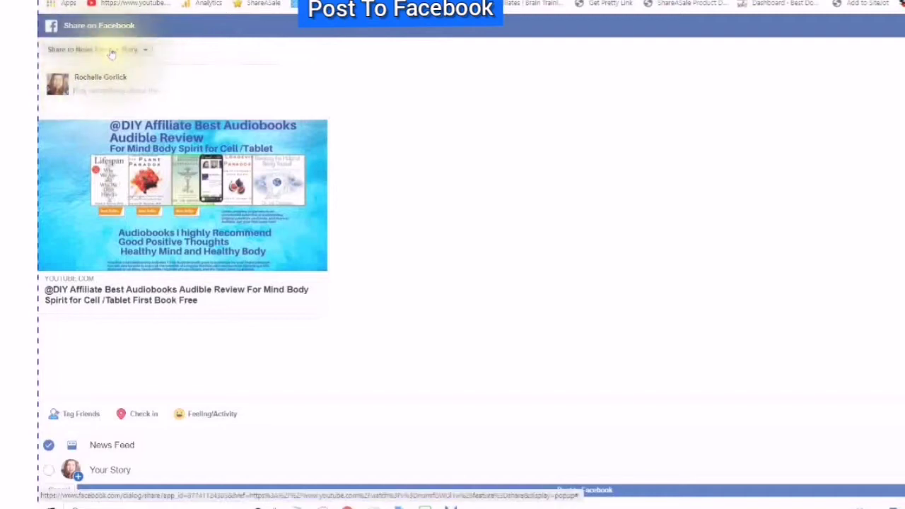
# Step: Set the new Facebook share to go to a group and choose DIY Affiliate Sub Exchange Program
pyautogui.click(146, 55)
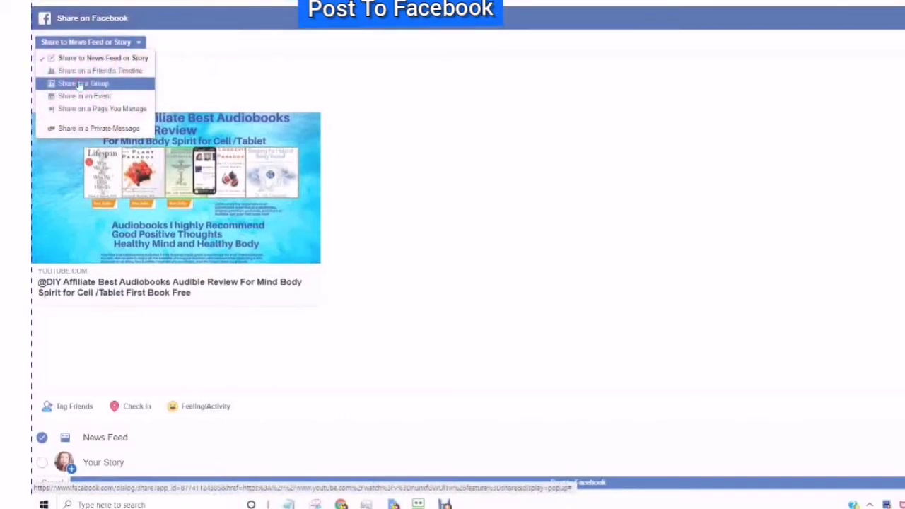
pyautogui.click(81, 85)
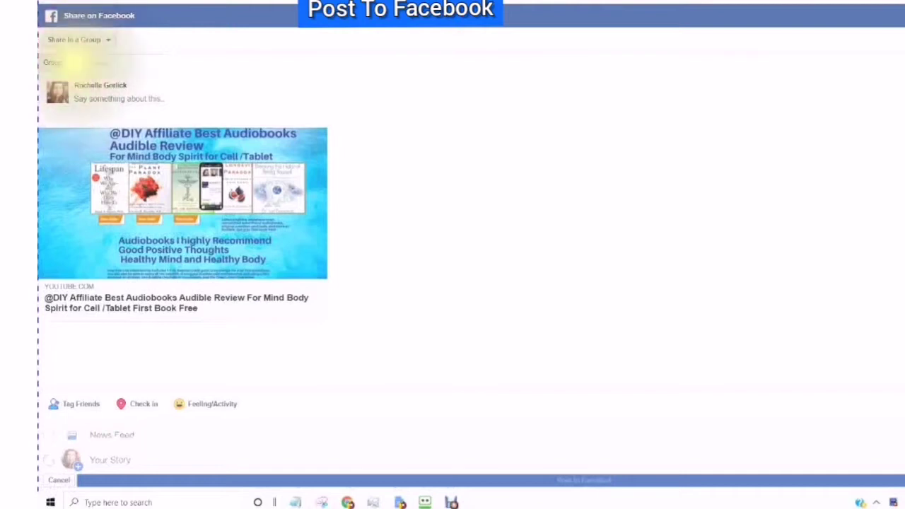
pyautogui.write('diy')
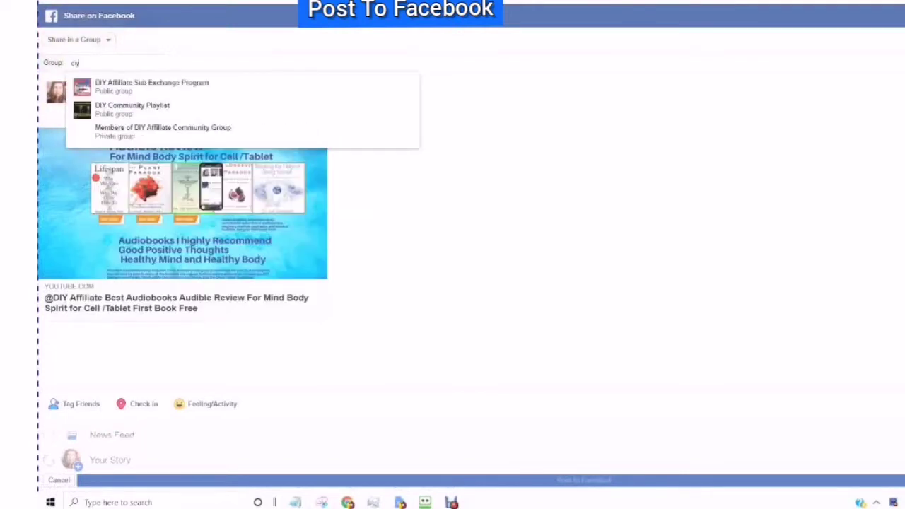
pyautogui.press('Return')
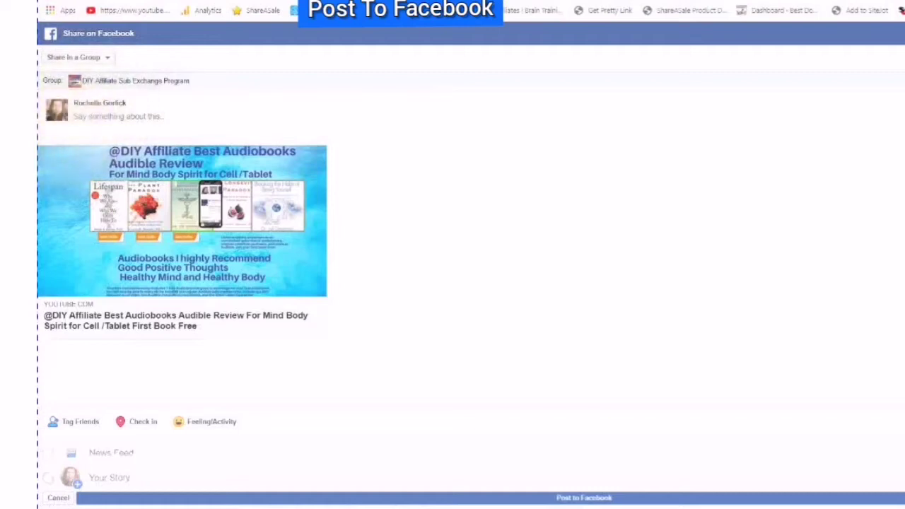
# Step: Paste the copied post text into the message of the DIY Affiliate Sub Exchange Program share
pyautogui.rightClick(82, 123)
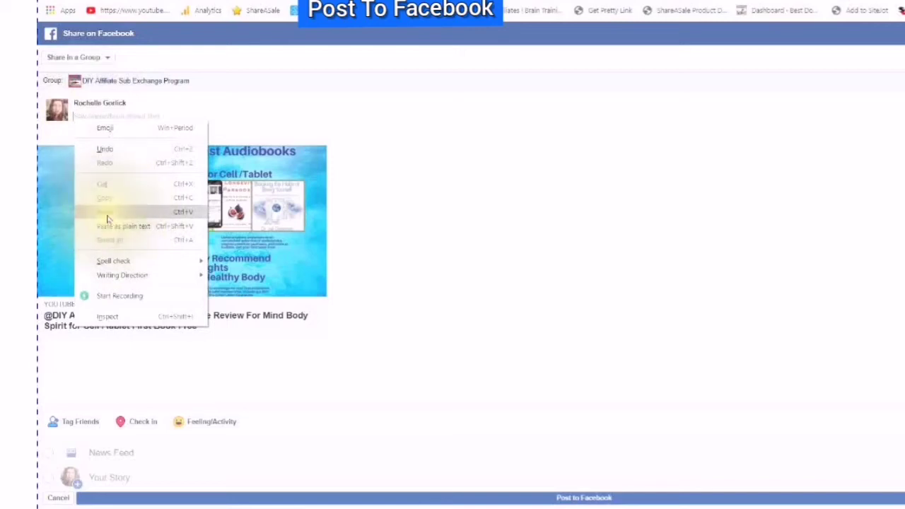
pyautogui.click(106, 214)
pyautogui.hotkey('ctrl', 'v')
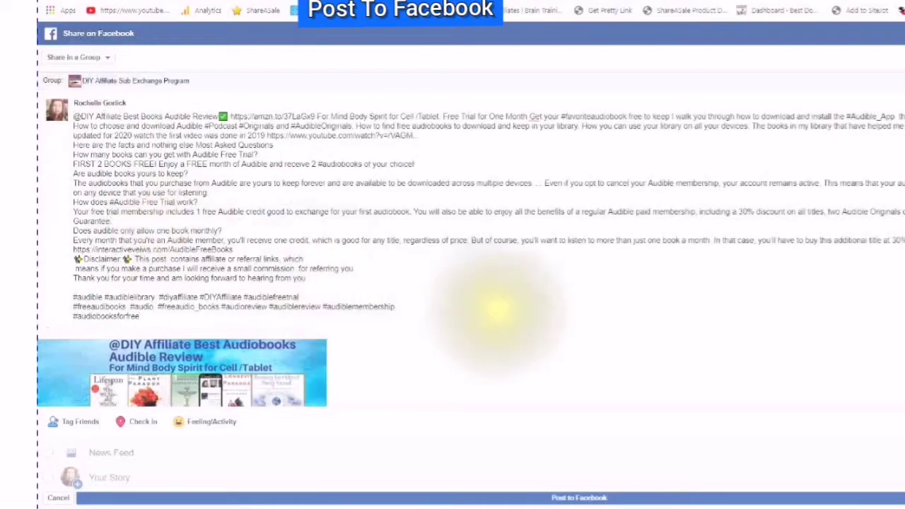
# Step: Add a check-in at Port Hope, Ontario to the DIY Affiliate Sub Exchange Program share
pyautogui.scroll(-3, 441, 315)
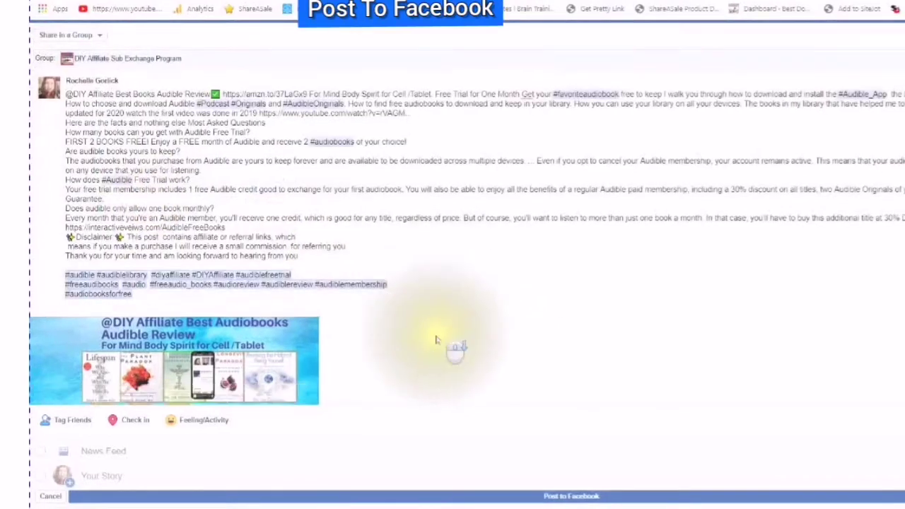
pyautogui.scroll(-1, 433, 346)
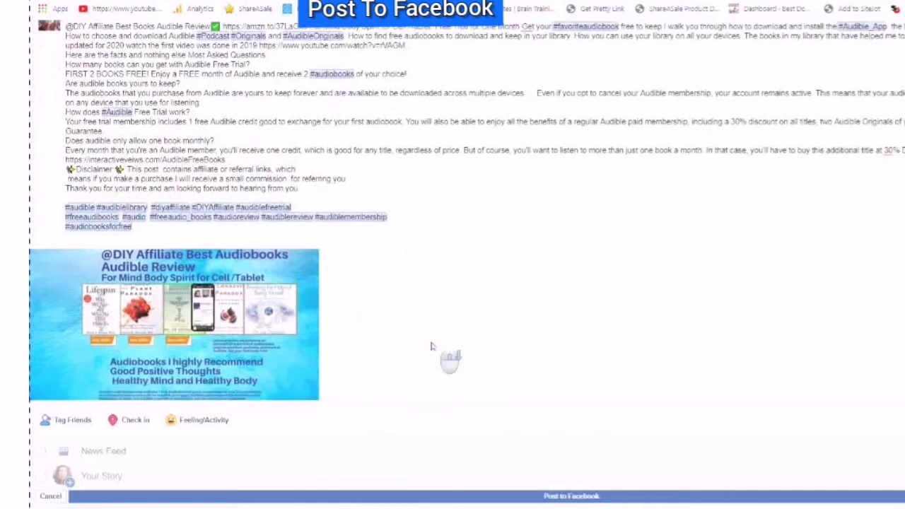
pyautogui.click(66, 424)
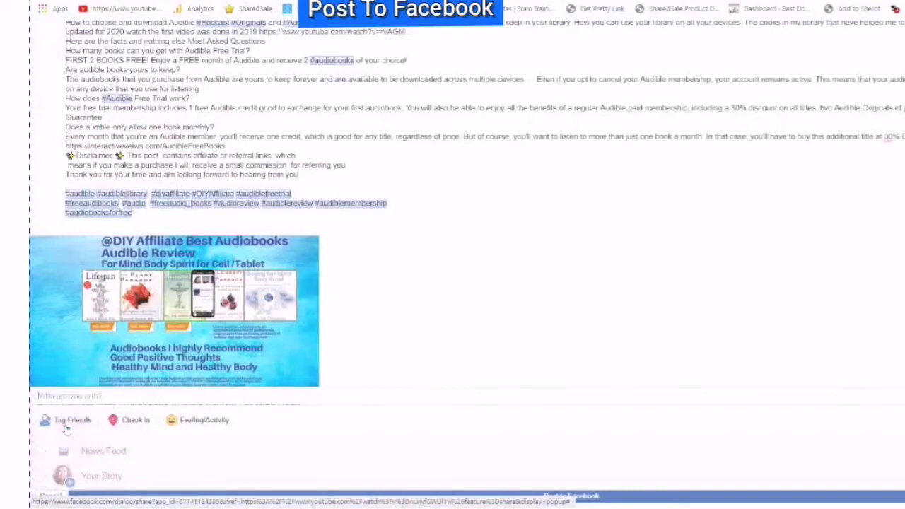
pyautogui.click(140, 424)
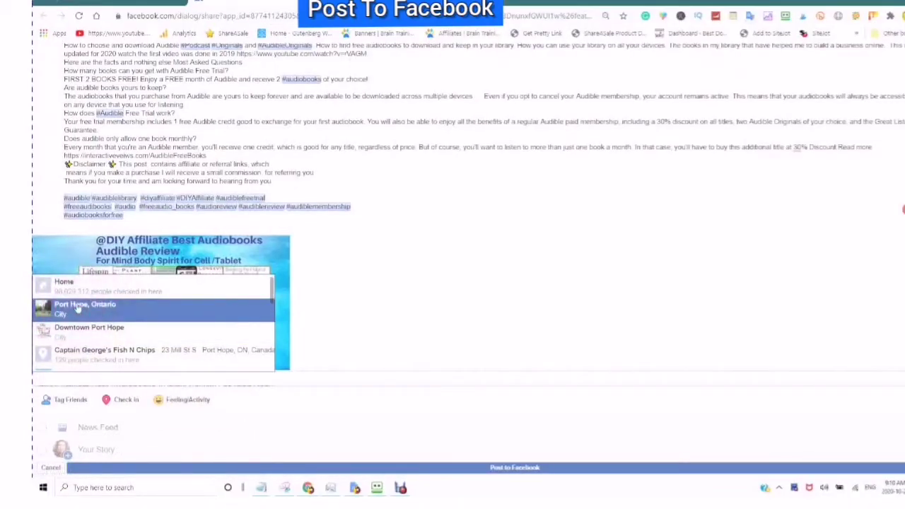
pyautogui.click(78, 306)
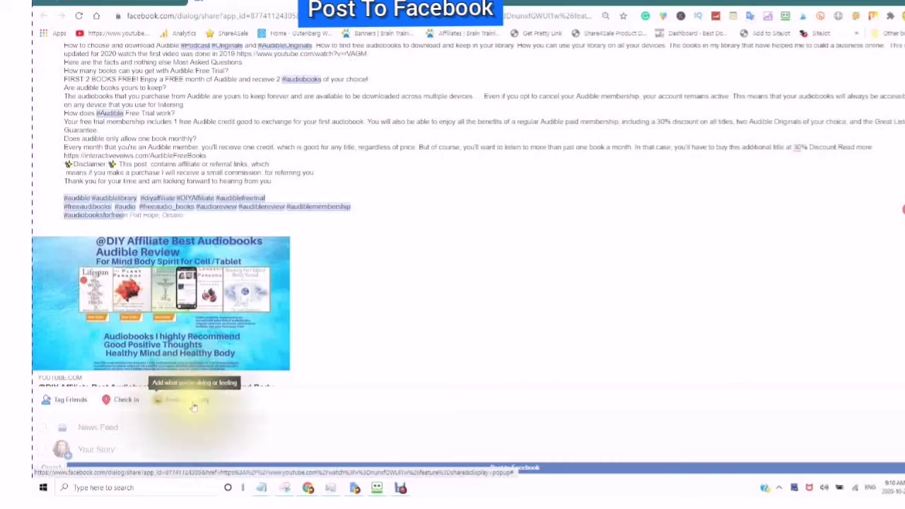
# Step: Add the activity Listening To "Lifespan audiobook on Audible" to the group share and publish it to Facebook
pyautogui.click(186, 400)
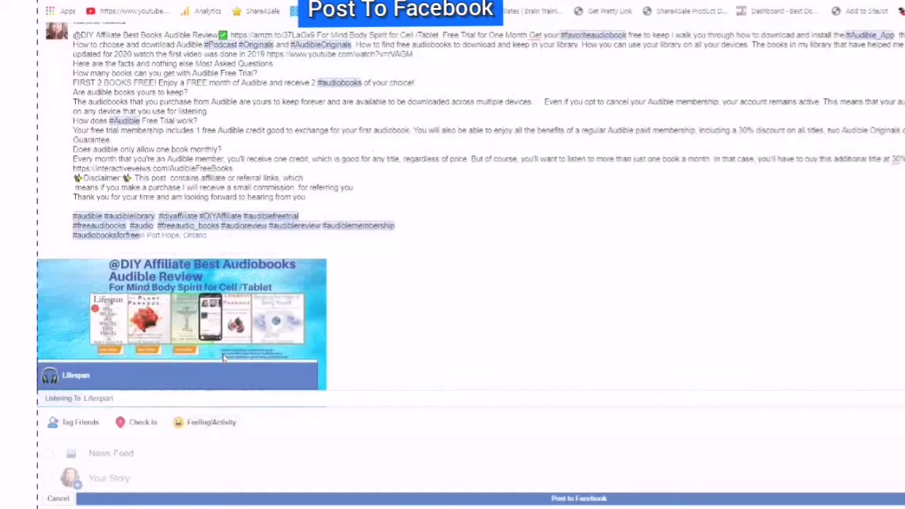
pyautogui.click(223, 362)
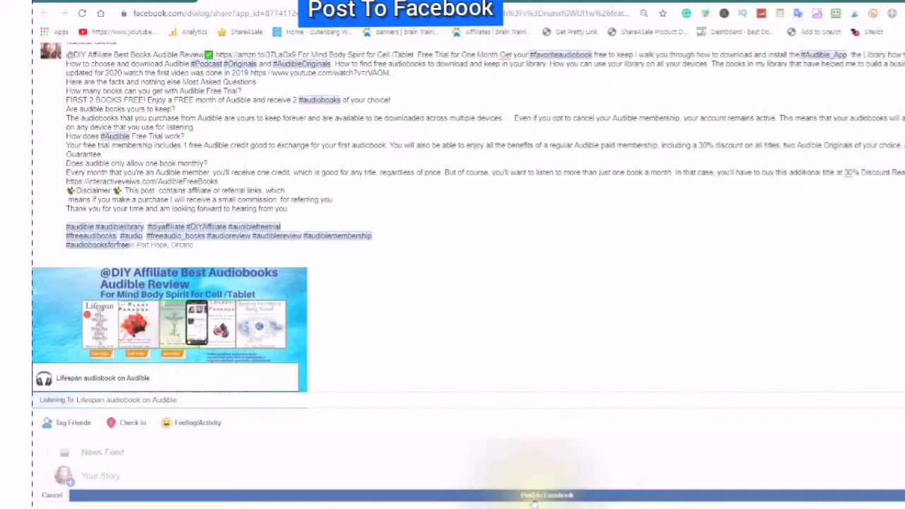
pyautogui.click(535, 496)
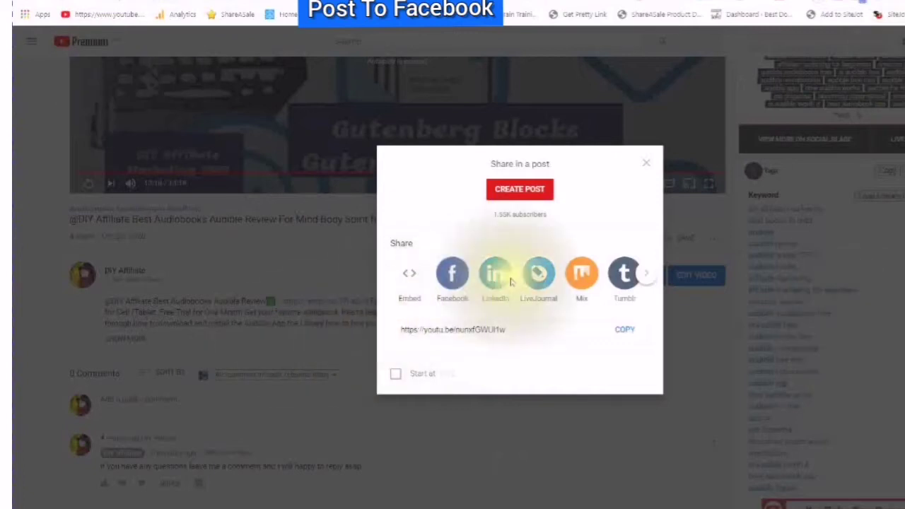
# Step: Start a new Facebook share of the YouTube video and open its choice of sharing destinations
pyautogui.click(452, 277)
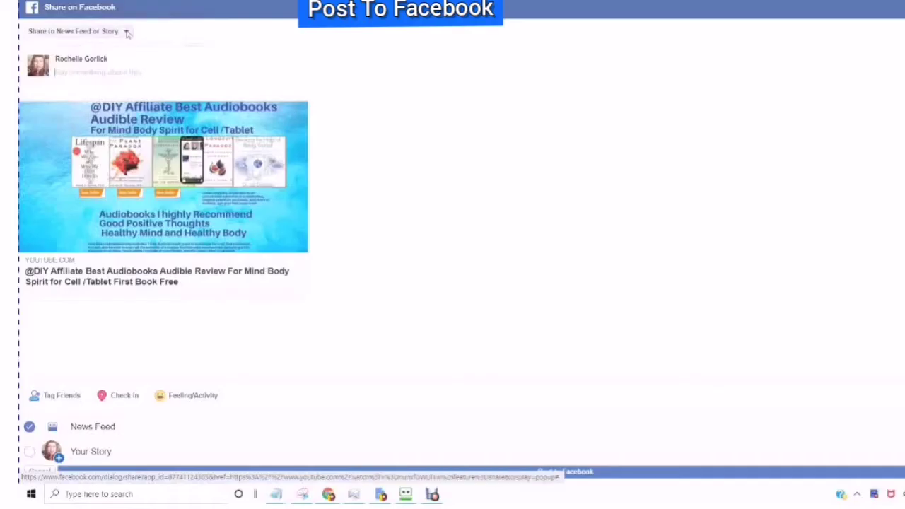
pyautogui.click(128, 33)
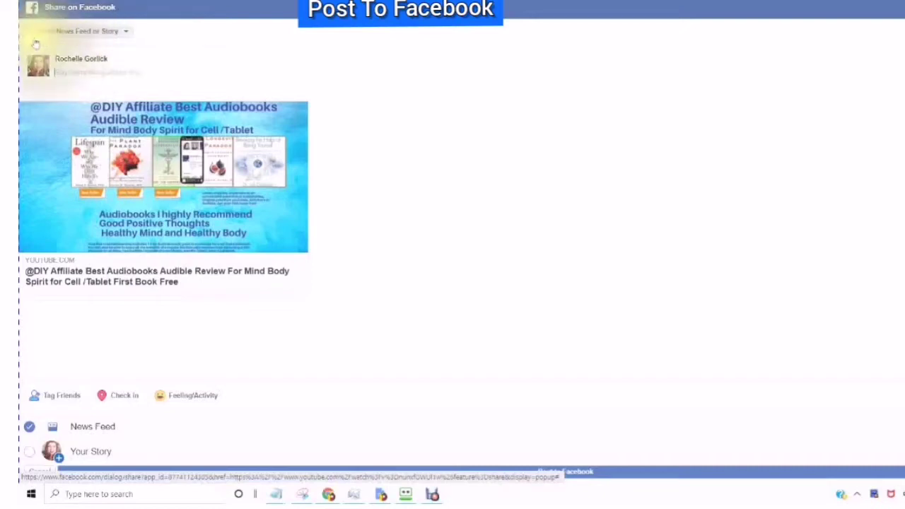
pyautogui.click(111, 29)
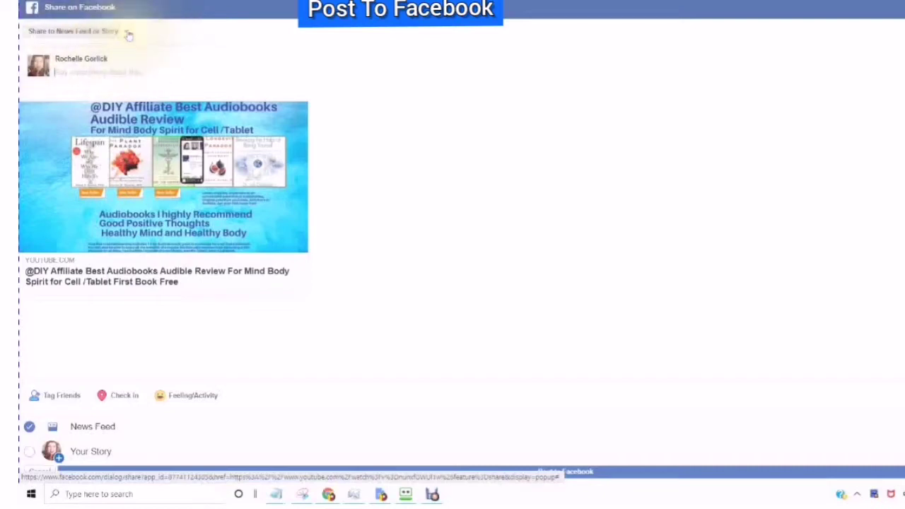
pyautogui.click(127, 33)
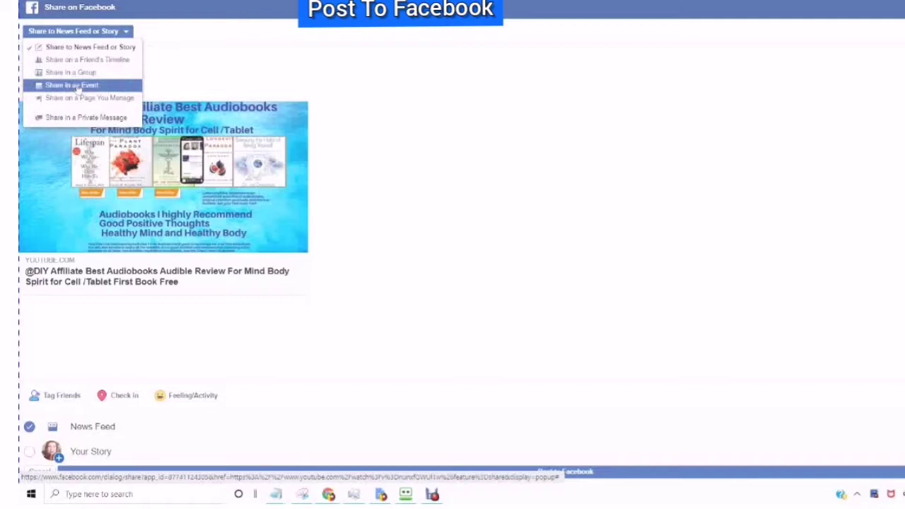
# Step: Try to share the video in an event named DIY AFFILIATE, and clear the event name
pyautogui.click(76, 85)
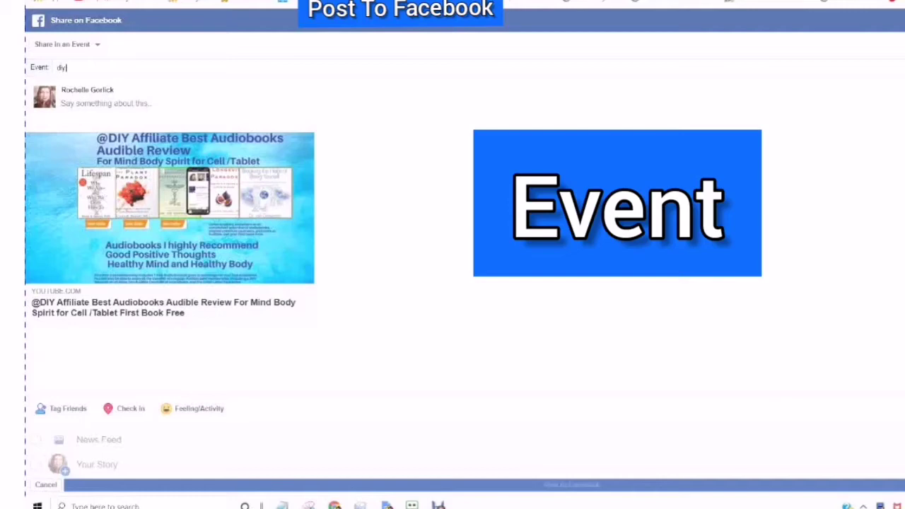
pyautogui.click(114, 68)
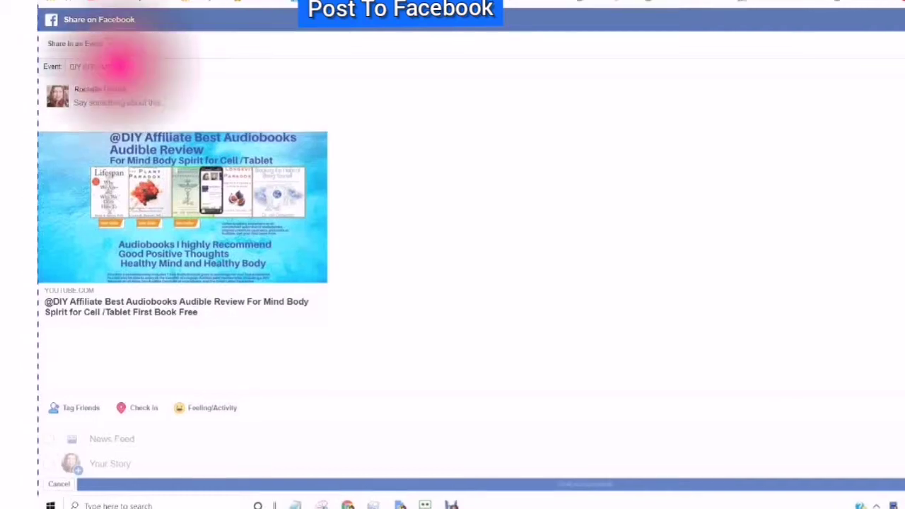
pyautogui.click(117, 66)
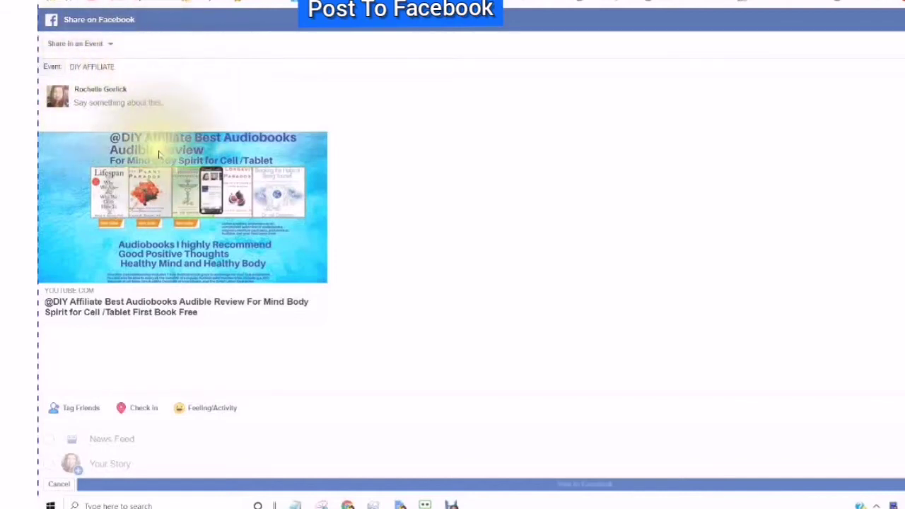
pyautogui.tripleClick(117, 65)
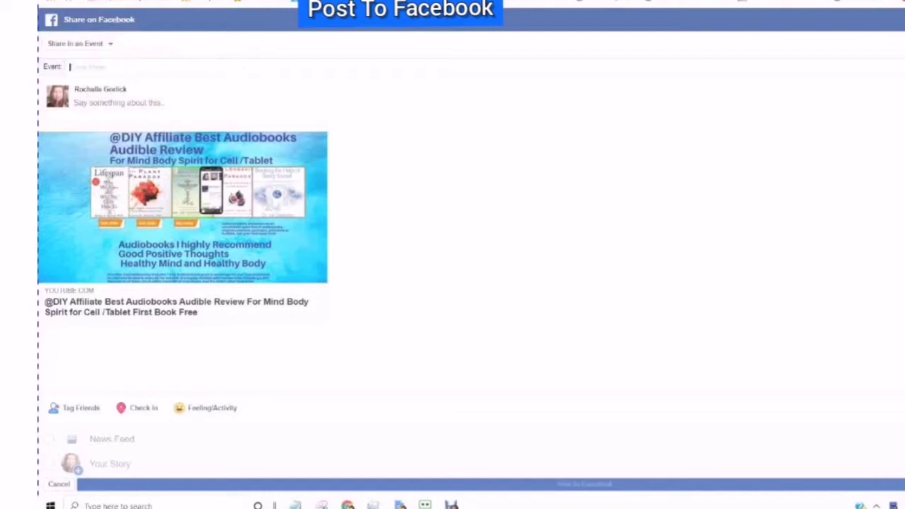
# Step: Set the share to go to a managed page and choose The DIY Affiliate as the page
pyautogui.click(78, 43)
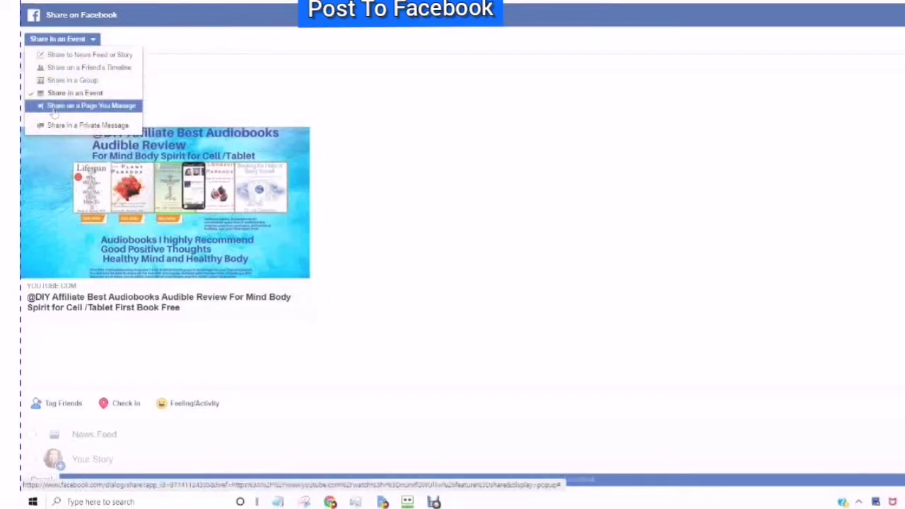
pyautogui.click(53, 112)
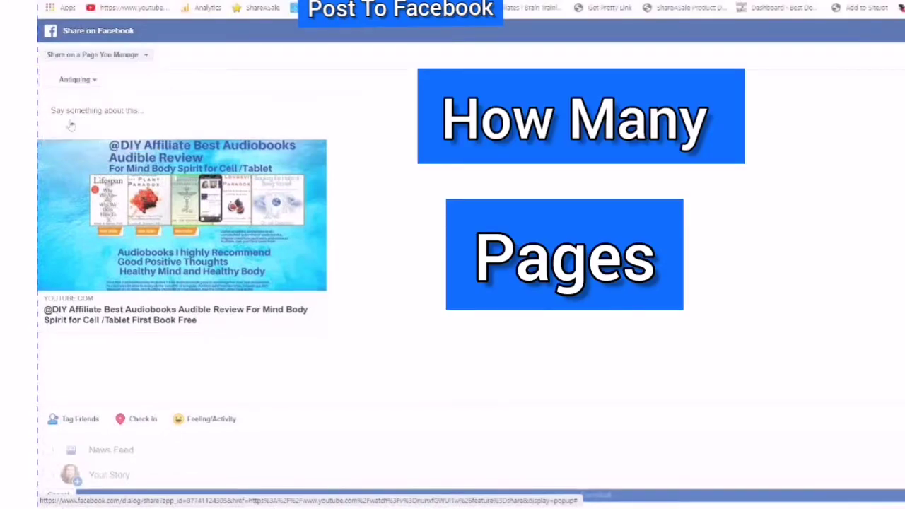
pyautogui.click(78, 79)
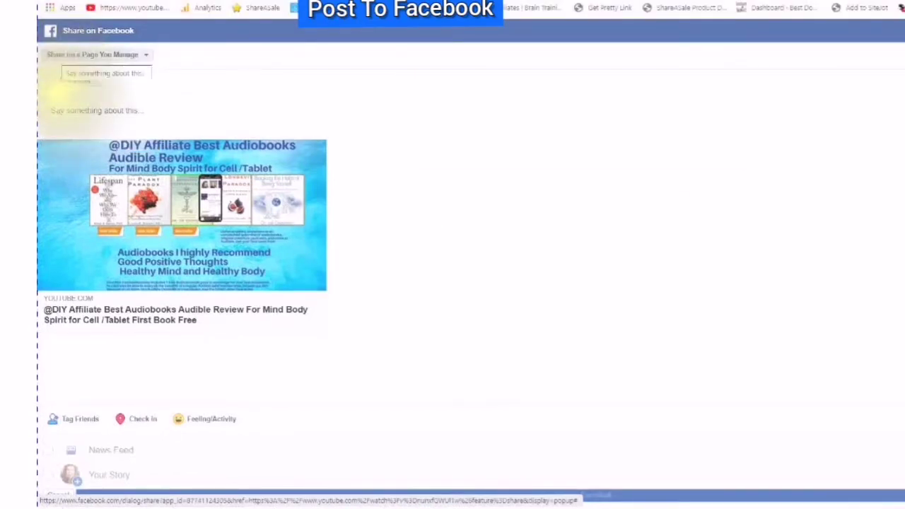
pyautogui.click(109, 92)
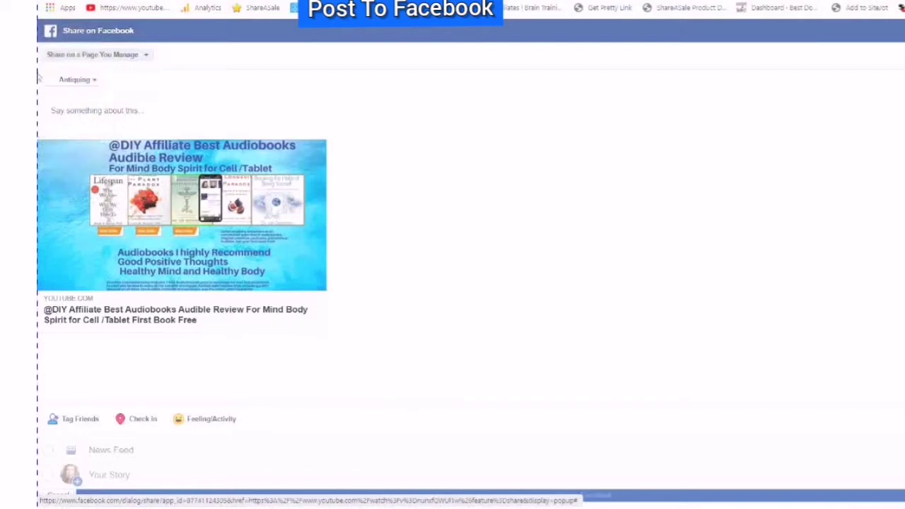
pyautogui.click(85, 78)
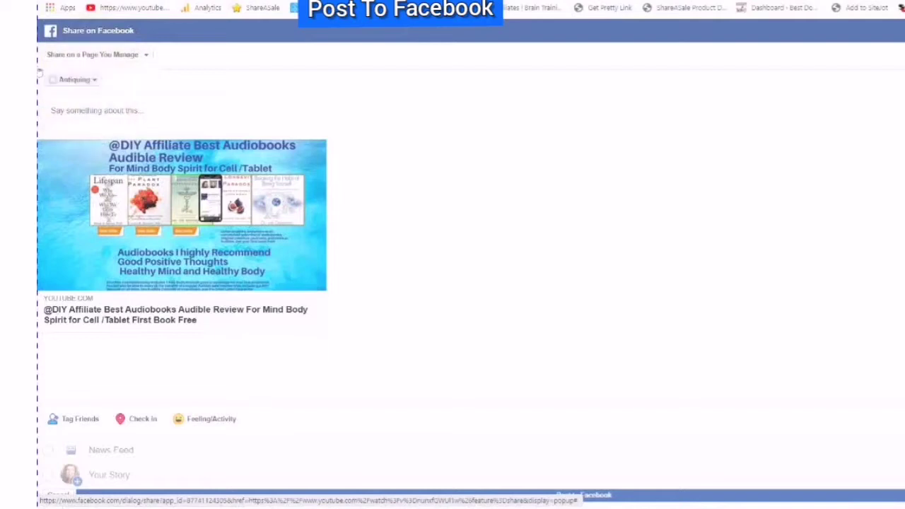
pyautogui.click(101, 85)
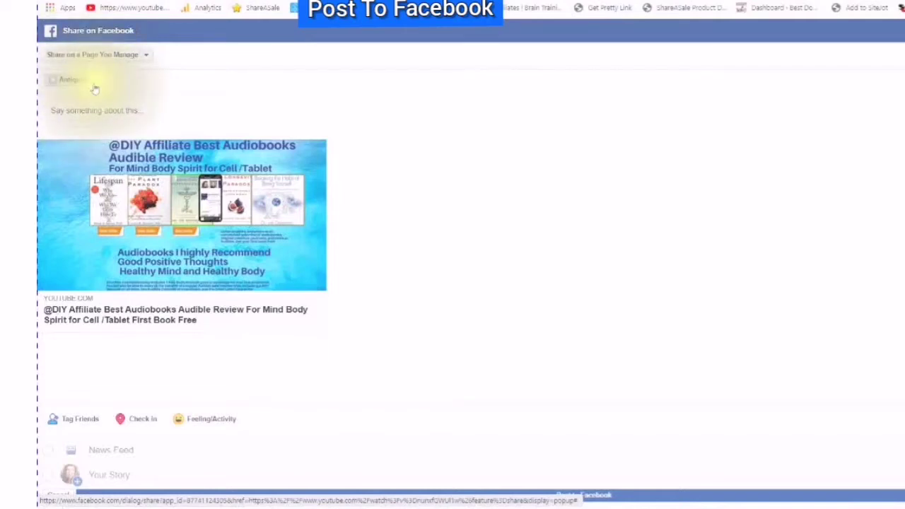
pyautogui.click(96, 85)
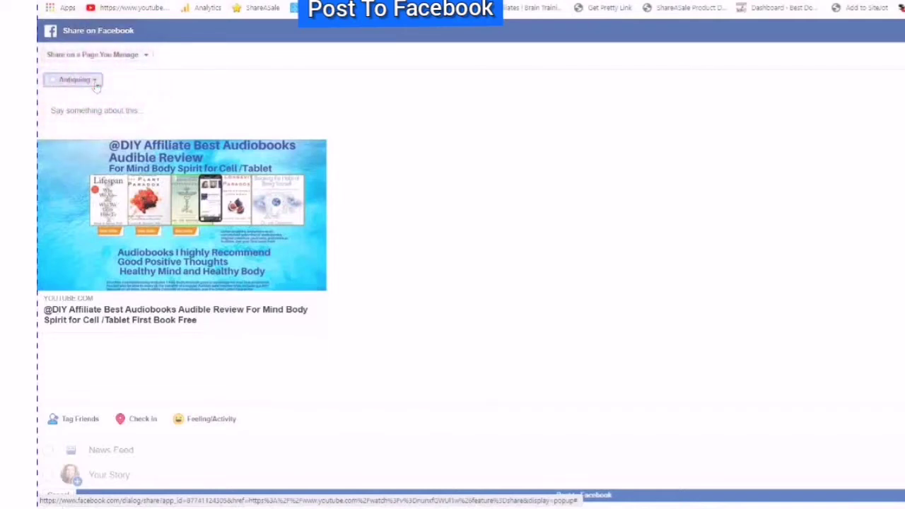
pyautogui.click(97, 85)
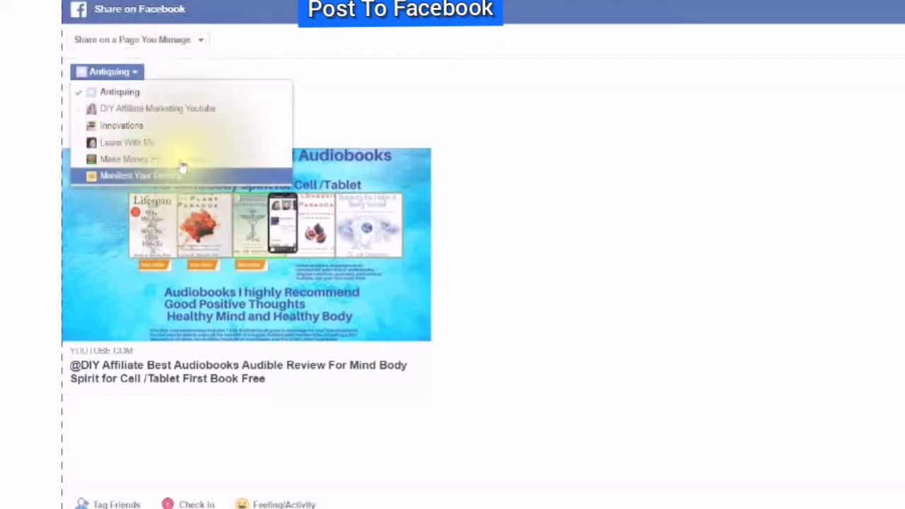
pyautogui.scroll(-1, 190, 164)
pyautogui.scroll(-5, 189, 164)
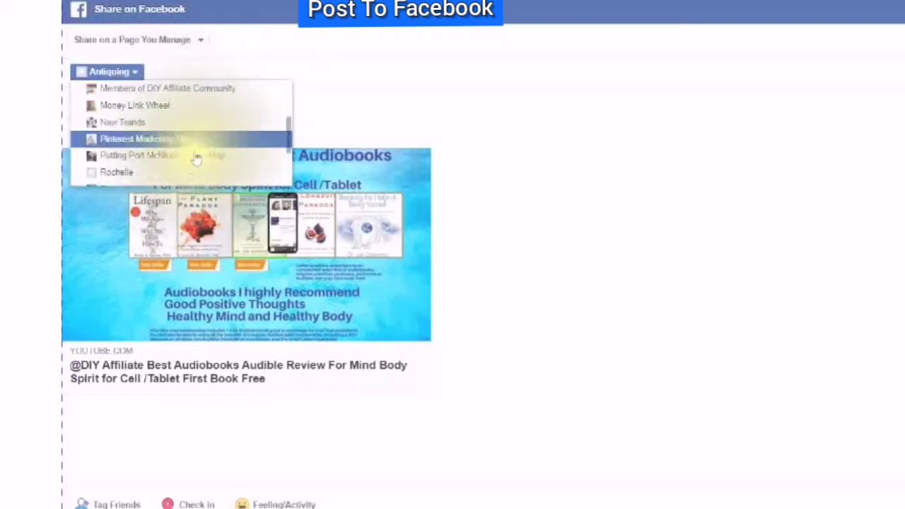
pyautogui.scroll(-3, 193, 151)
pyautogui.scroll(-3, 193, 150)
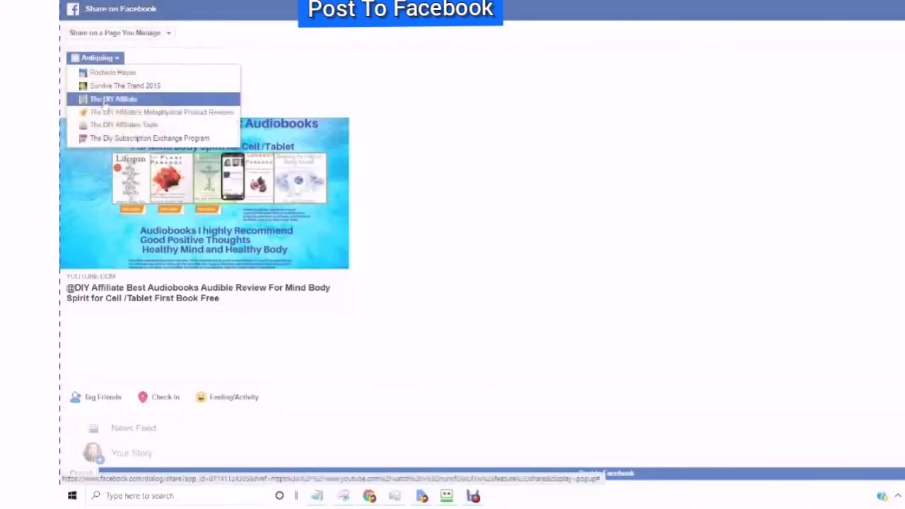
pyautogui.click(106, 99)
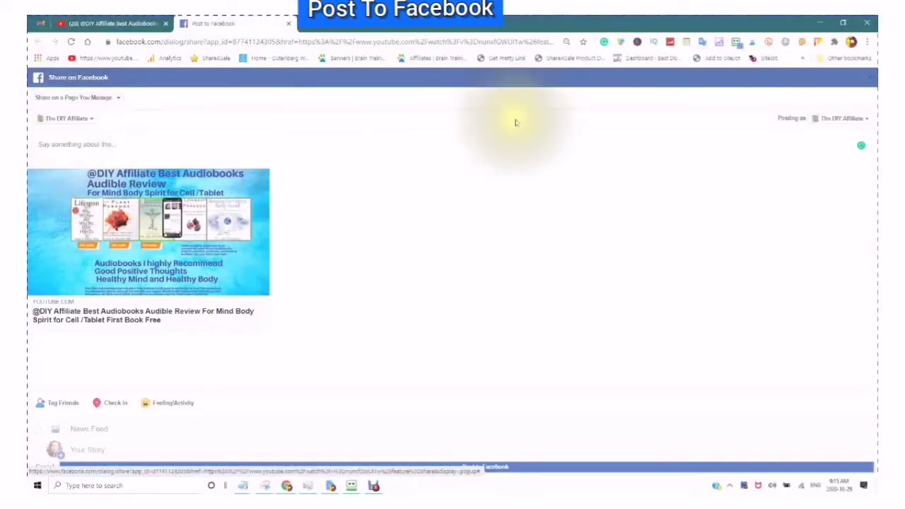
# Step: Choose The DIY Affiliate as the identity that the page share is posted under
pyautogui.click(868, 120)
pyautogui.click(869, 122)
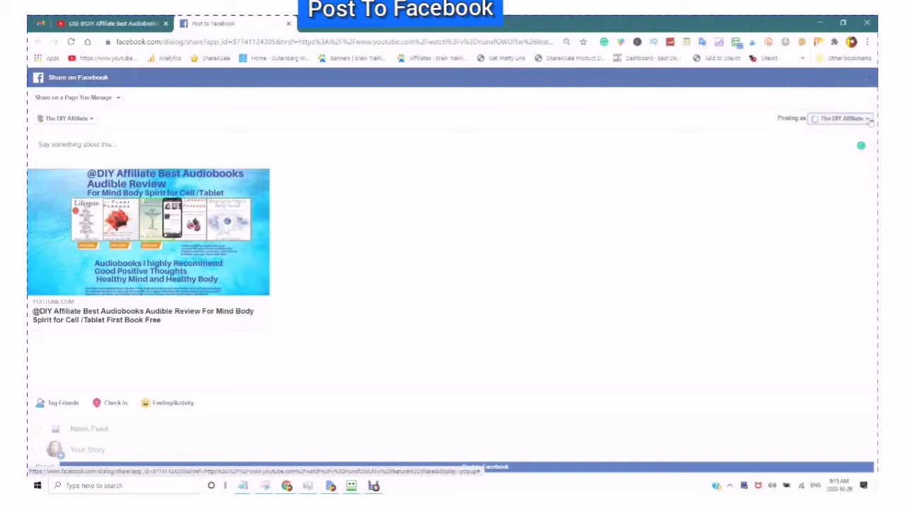
pyautogui.click(871, 122)
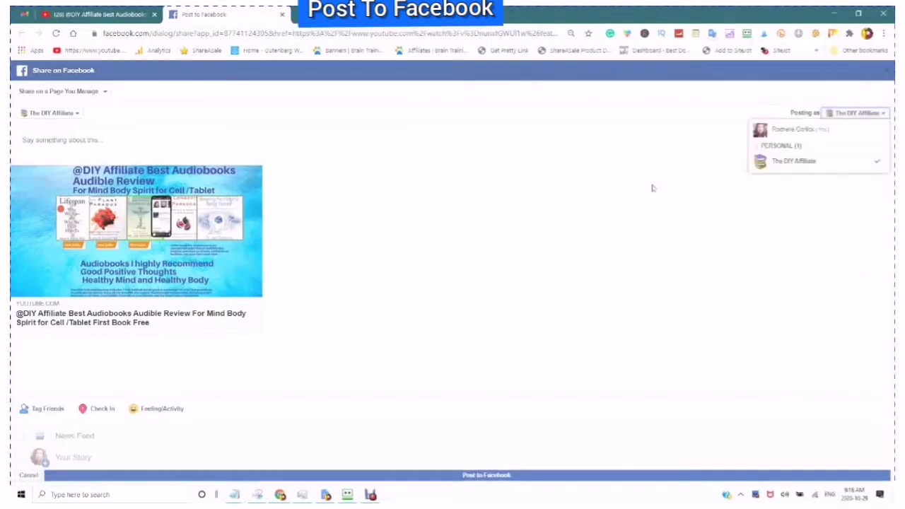
pyautogui.click(771, 170)
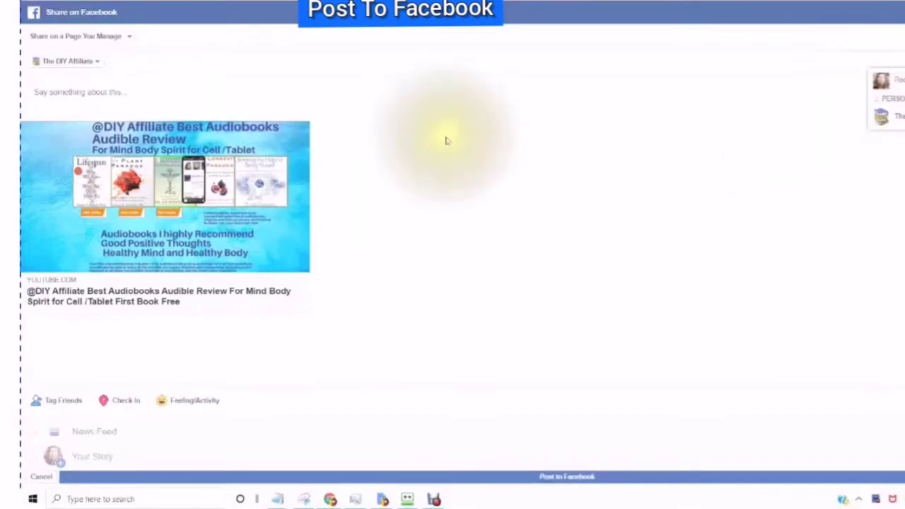
# Step: Paste the copied post text into the message of The DIY Affiliate page share
pyautogui.scroll(-1, 437, 158)
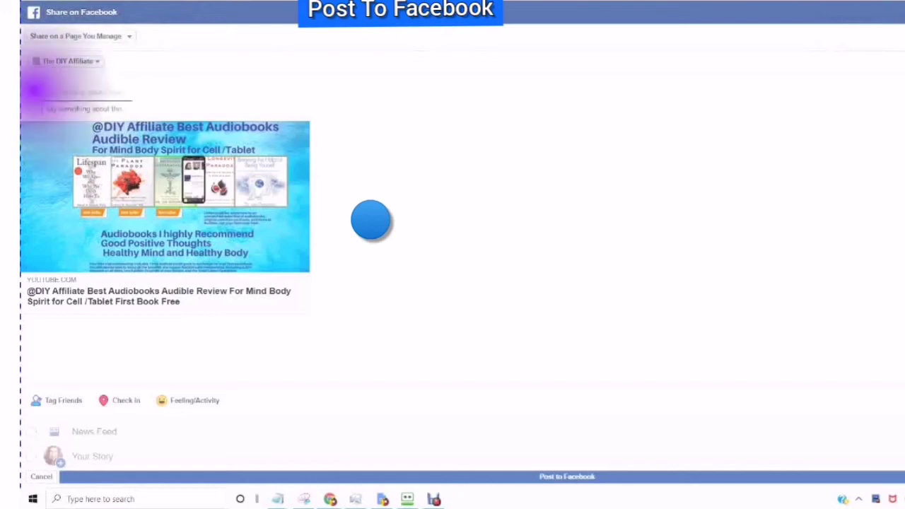
pyautogui.rightClick(36, 91)
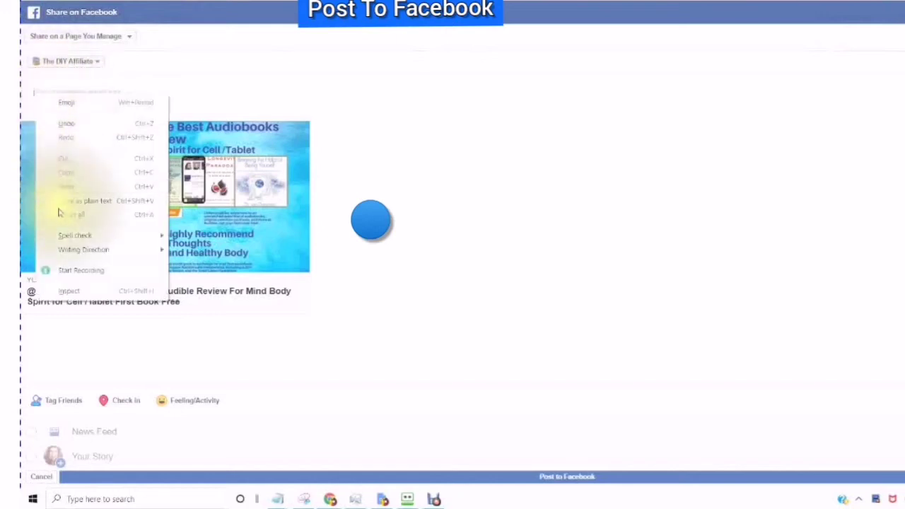
pyautogui.click(67, 187)
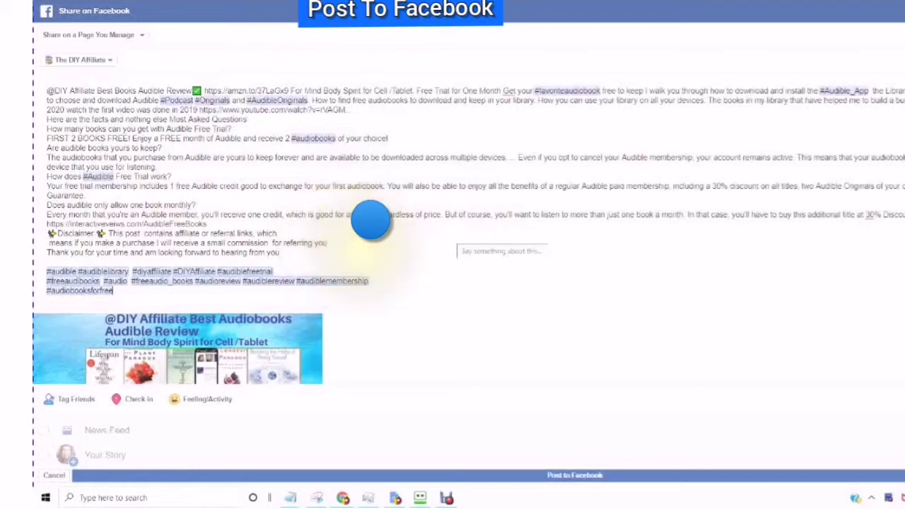
pyautogui.scroll(-3, 370, 297)
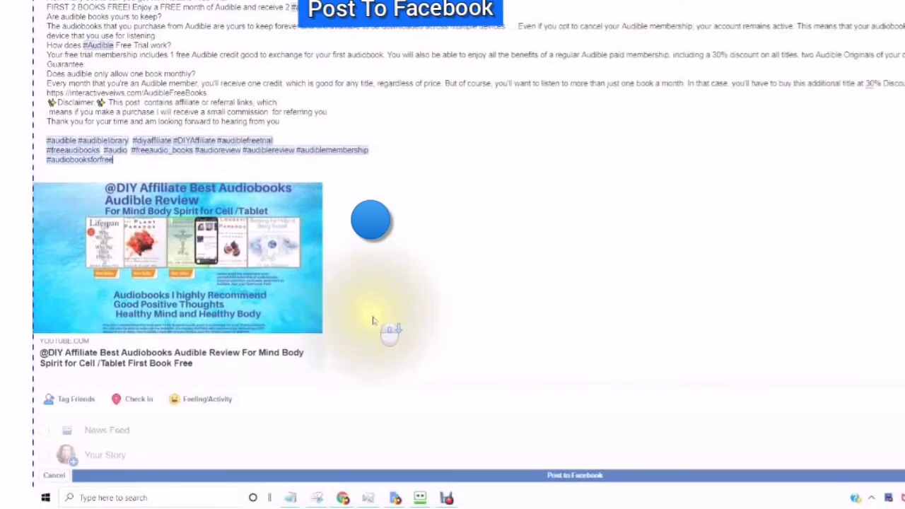
pyautogui.scroll(-1, 371, 319)
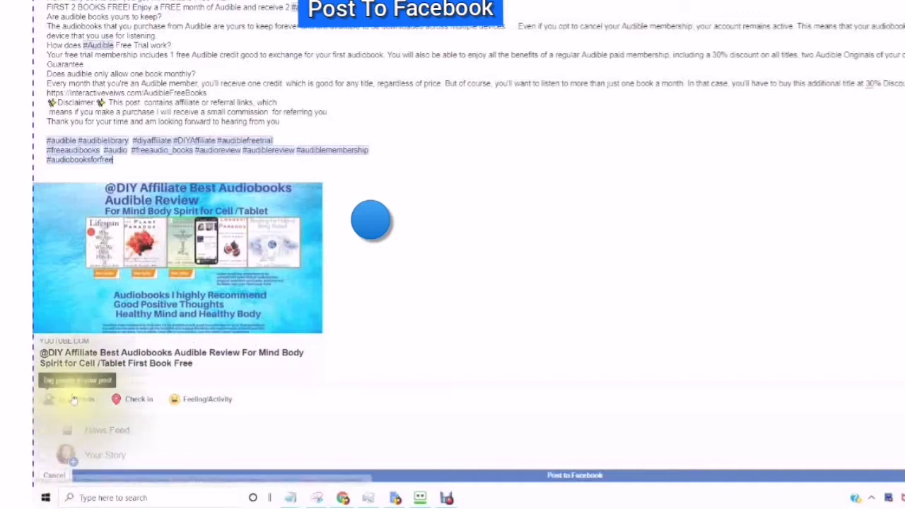
# Step: Add a Listening To activity to The DIY Affiliate page share
pyautogui.click(209, 402)
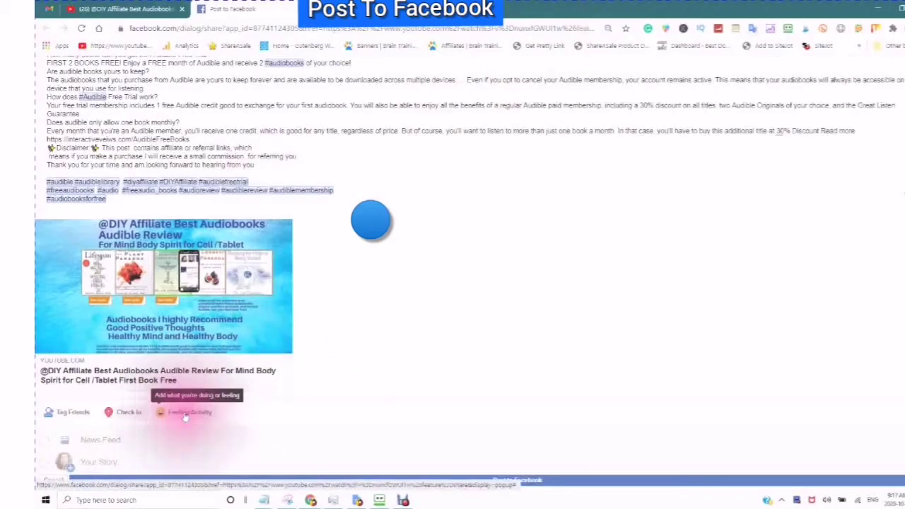
pyautogui.click(185, 415)
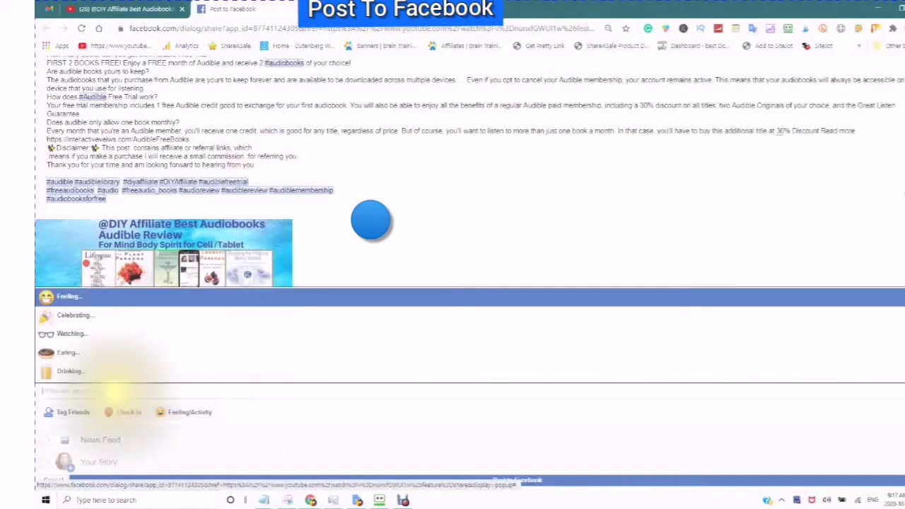
pyautogui.scroll(-2, 121, 332)
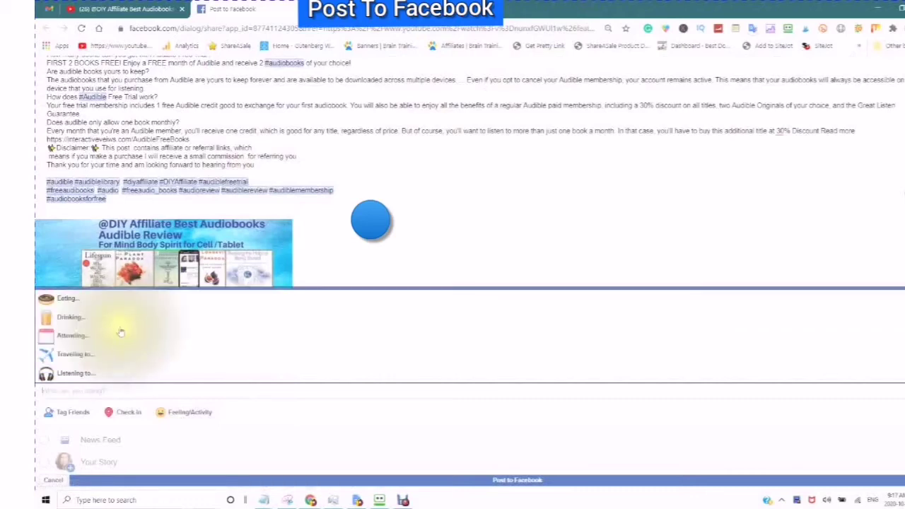
pyautogui.scroll(-2, 121, 332)
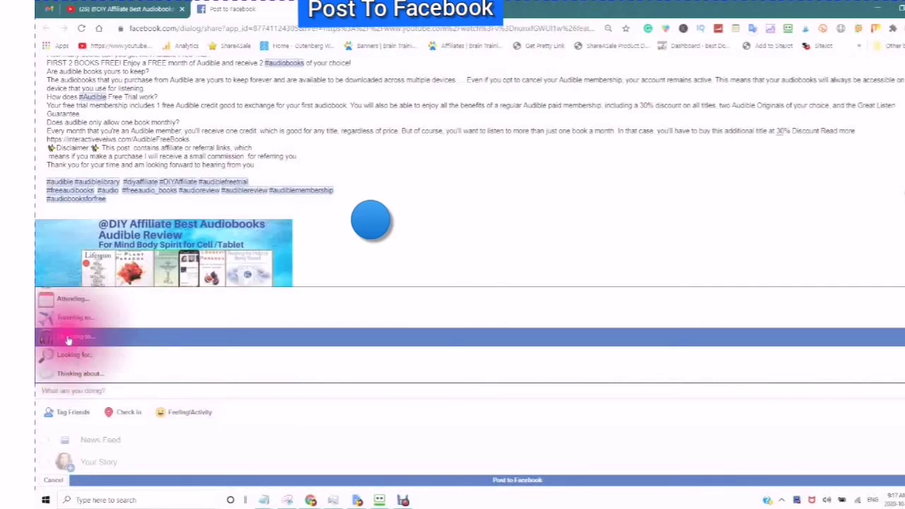
pyautogui.click(68, 340)
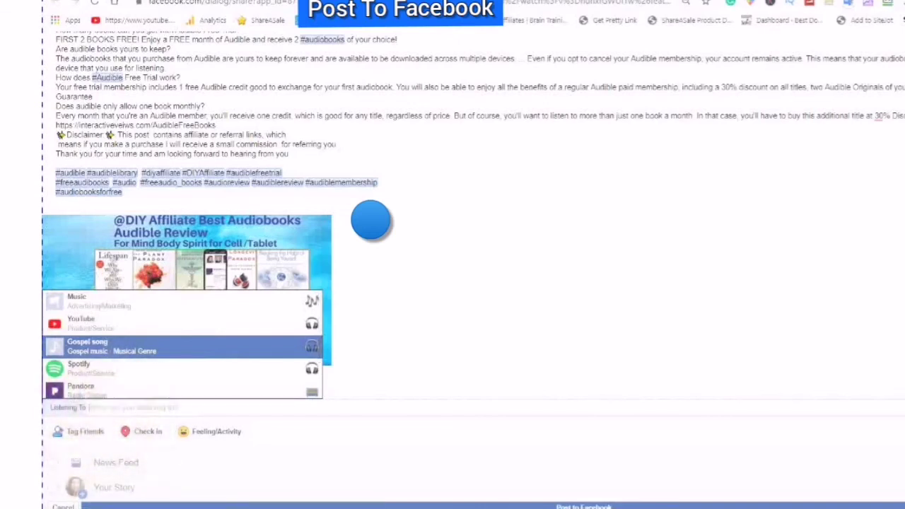
pyautogui.write('I')
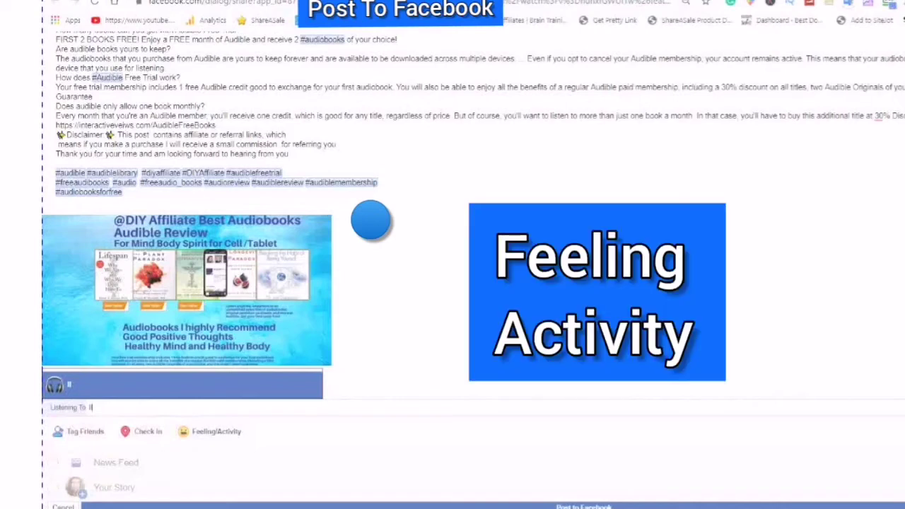
pyautogui.press('BackSpace')
pyautogui.press('BackSpace')
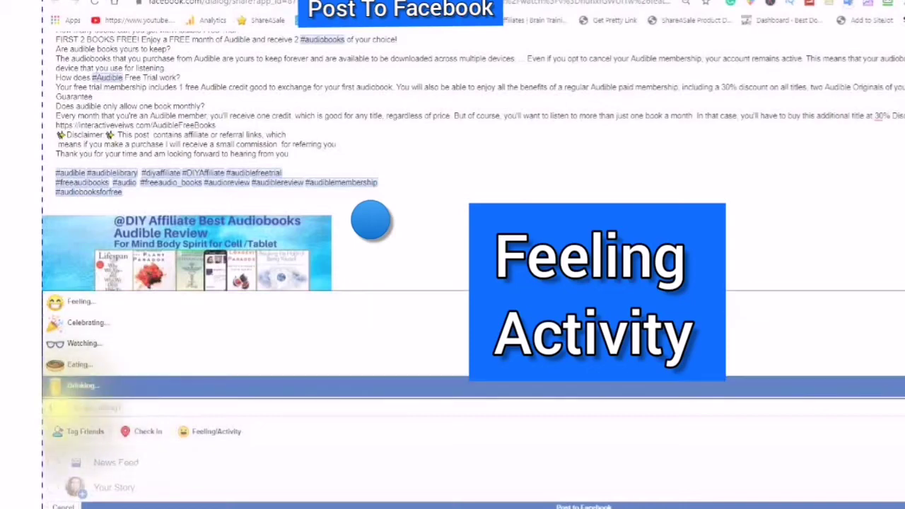
# Step: Enter Lifespan Audiobook on Audible as the custom Listening To activity and post the page share to Facebook
pyautogui.click(78, 385)
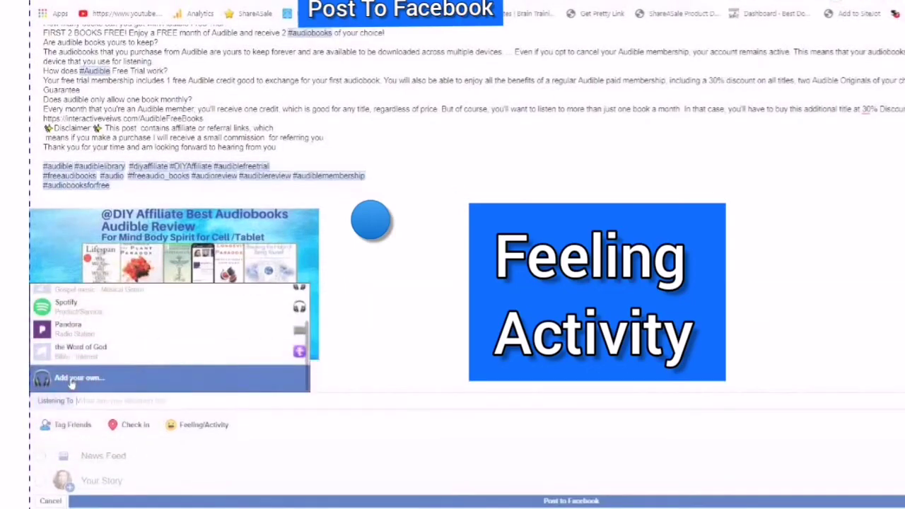
pyautogui.click(71, 383)
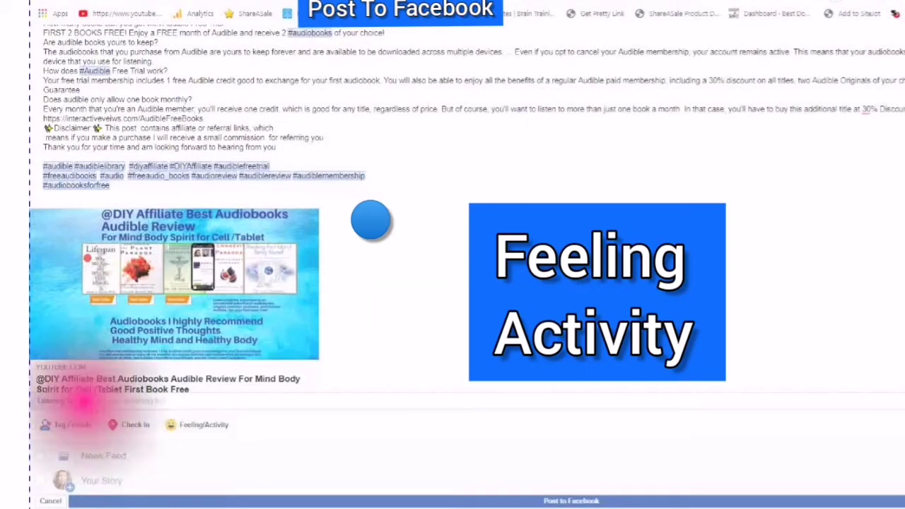
pyautogui.write('Lil')
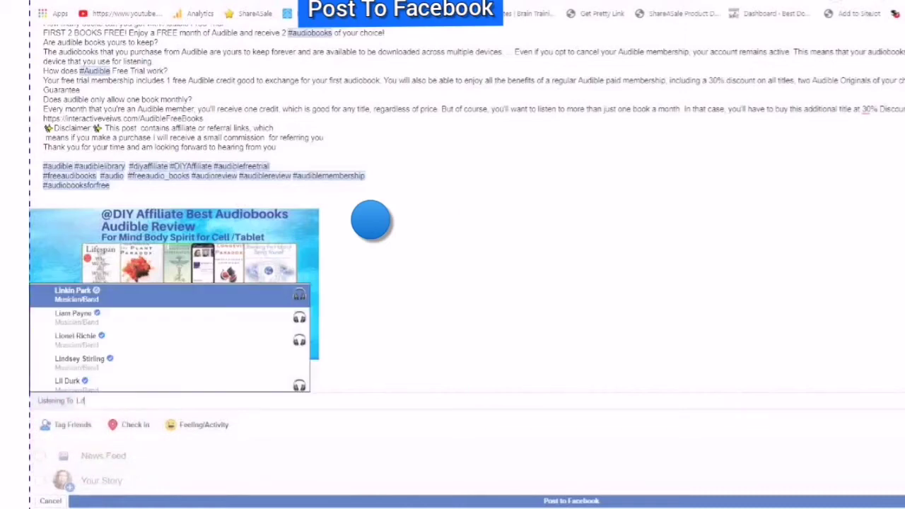
pyautogui.write('espan Audiobook on Audible')
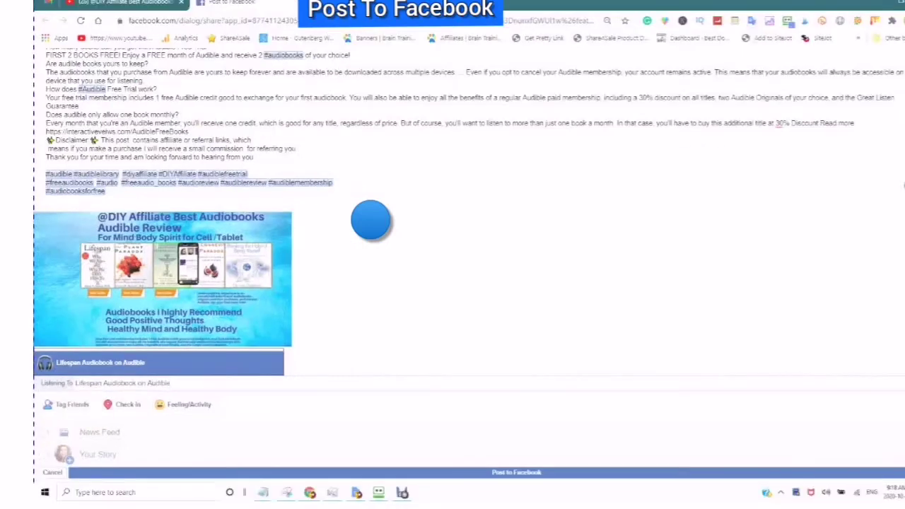
pyautogui.click(507, 474)
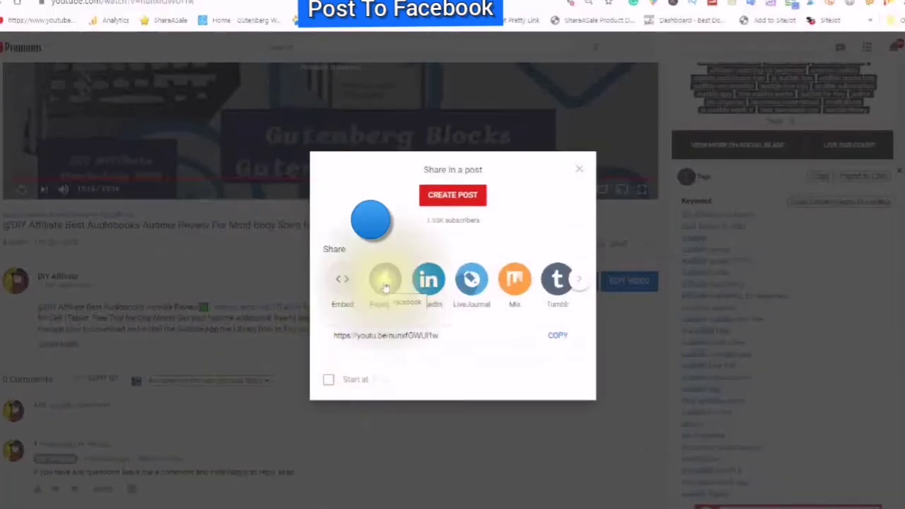
# Step: Start another Facebook share of the YouTube video and set it to go to a managed page
pyautogui.click(386, 283)
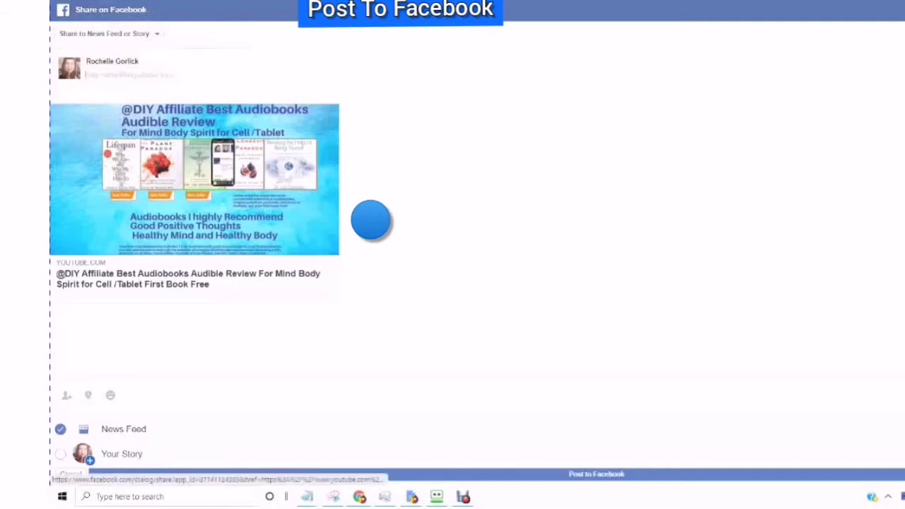
pyautogui.click(106, 34)
pyautogui.click(111, 99)
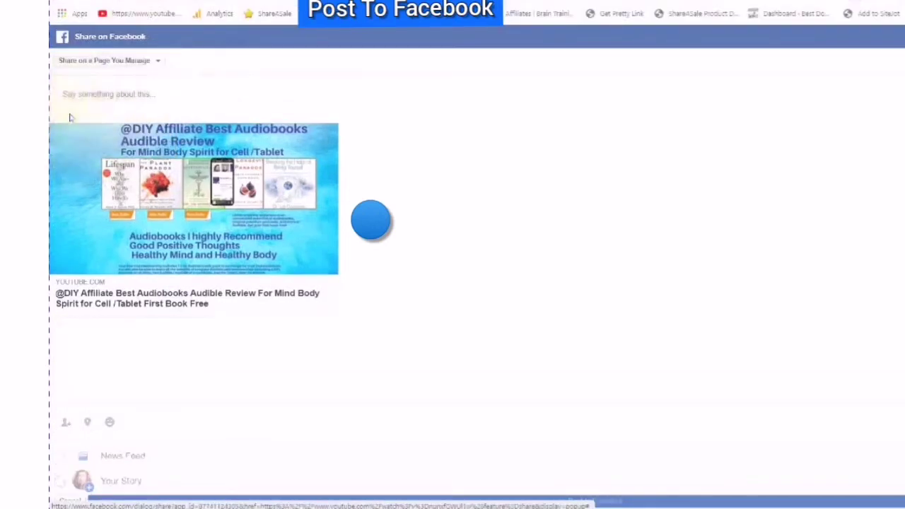
# Step: Choose Make Money For Christmas as the managed page that receives the share
pyautogui.click(63, 103)
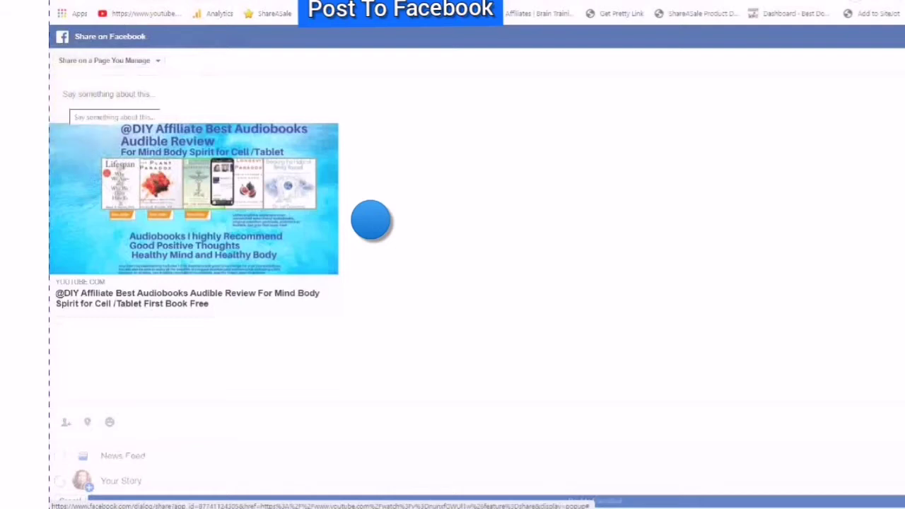
pyautogui.click(54, 95)
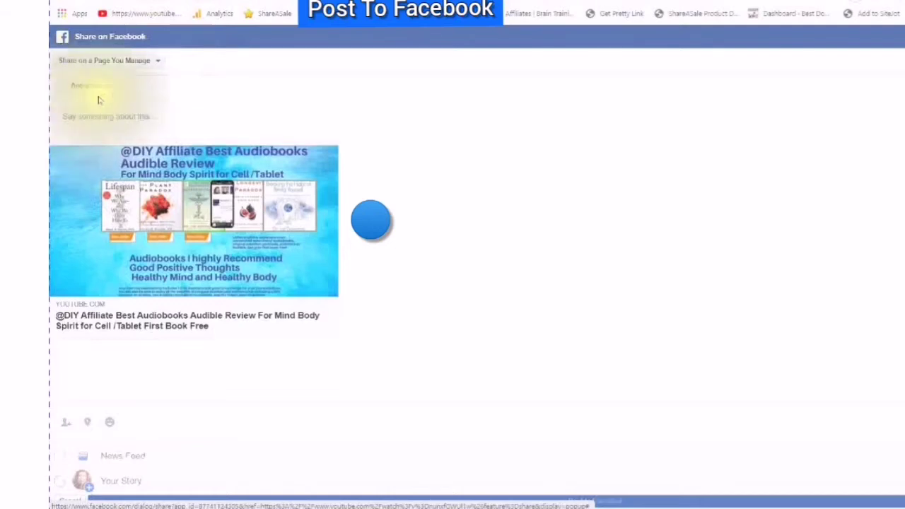
pyautogui.click(99, 92)
pyautogui.click(106, 91)
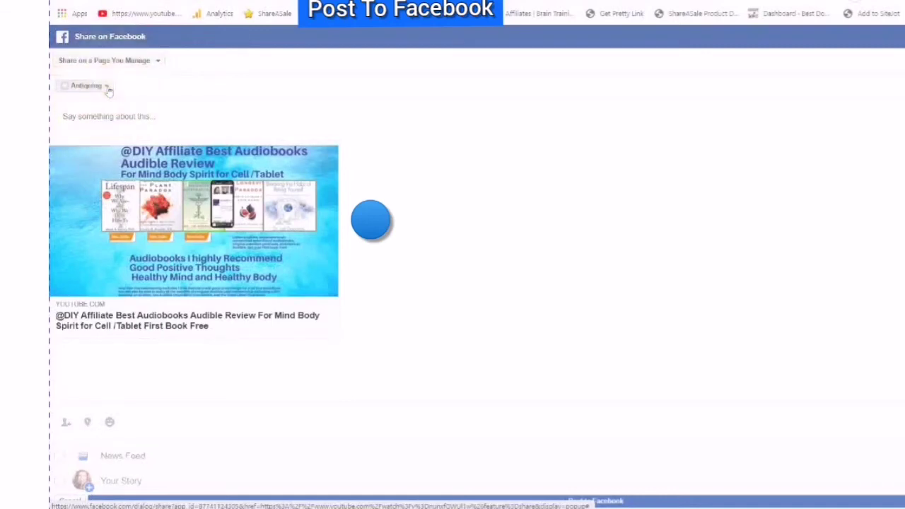
pyautogui.click(107, 88)
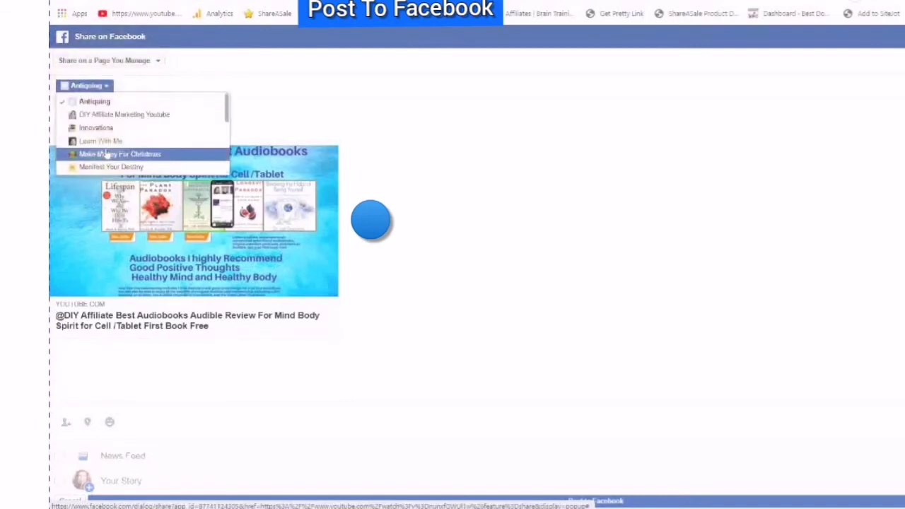
pyautogui.scroll(-4, 109, 141)
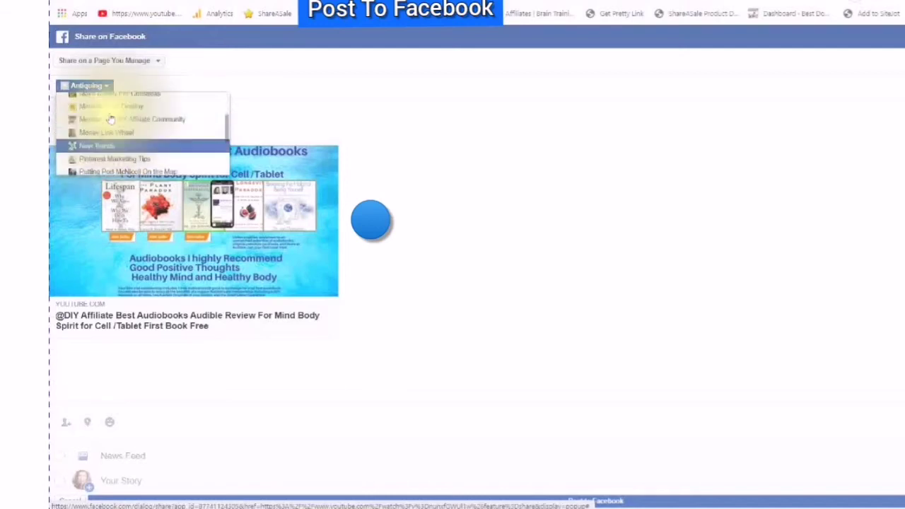
pyautogui.scroll(2, 112, 119)
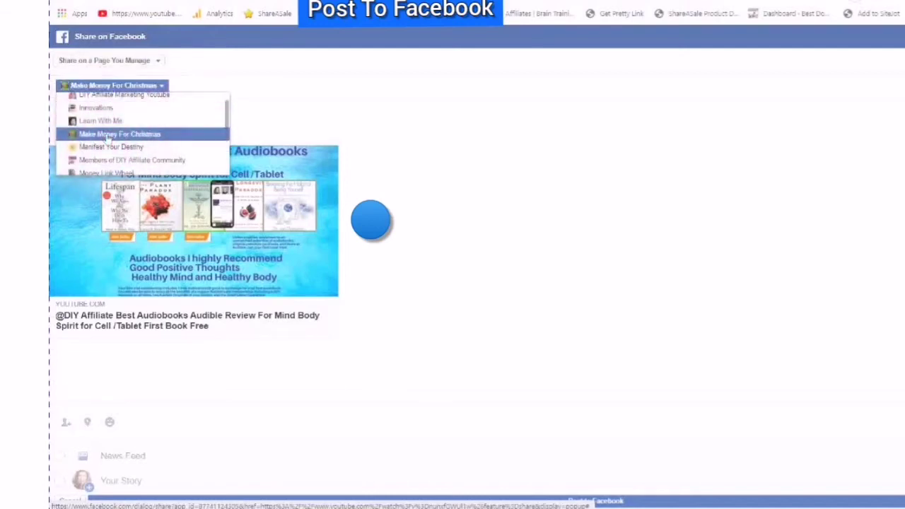
pyautogui.click(108, 134)
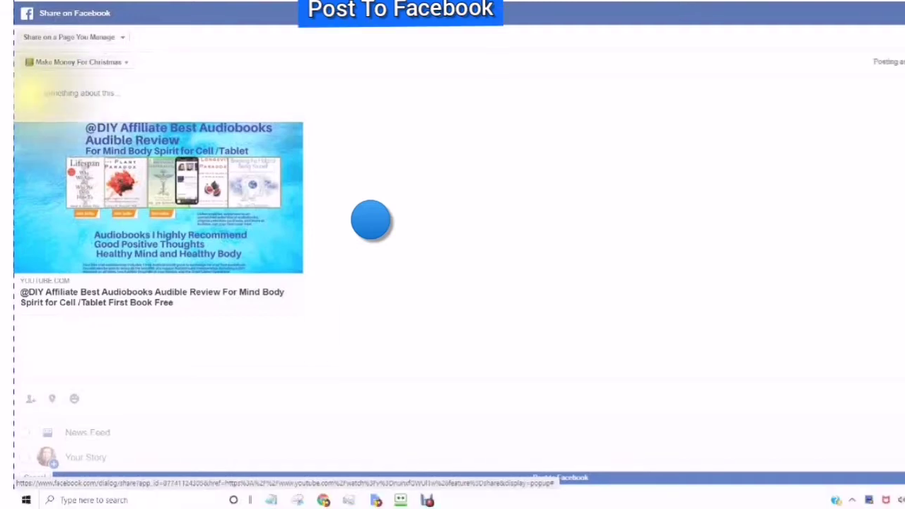
# Step: Paste the copied post text into the Make Money For Christmas share and post it to Facebook
pyautogui.click(28, 92)
pyautogui.rightClick(30, 93)
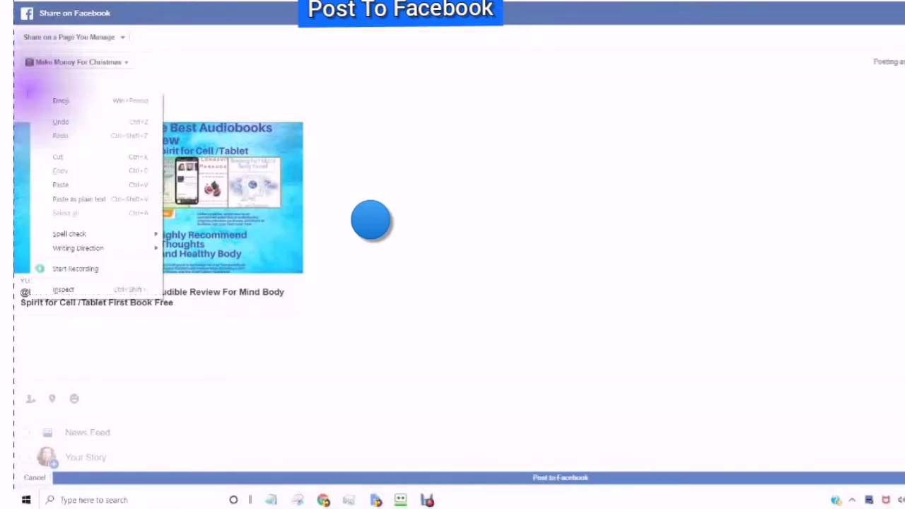
pyautogui.click(61, 186)
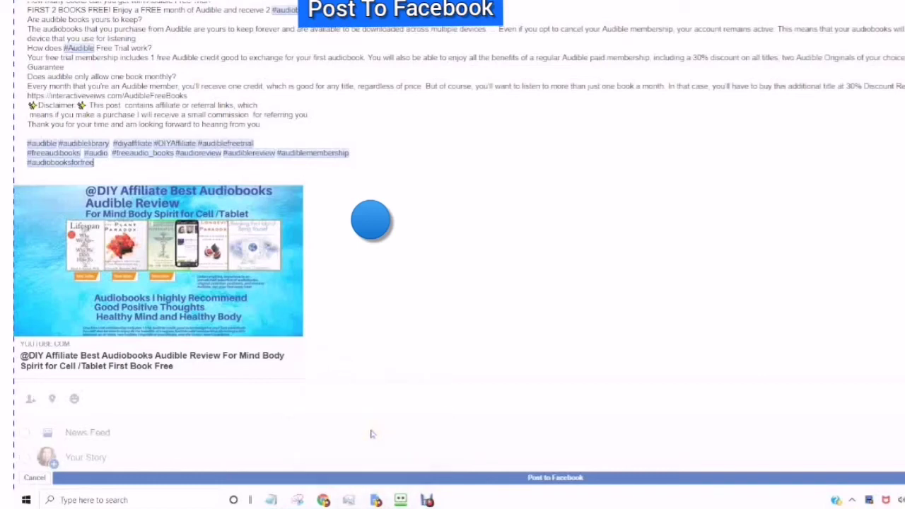
pyautogui.click(547, 478)
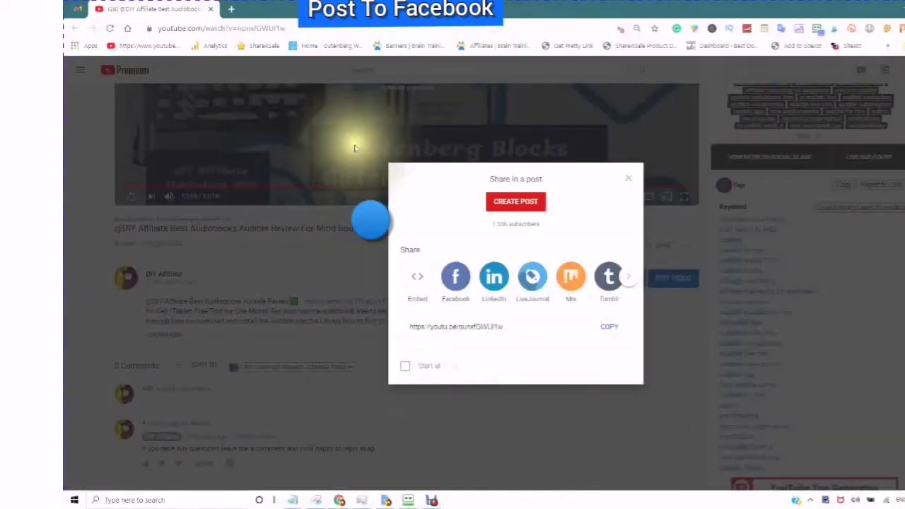
# Step: Start a further Facebook share of the YouTube video and set it to go in a private message
pyautogui.click(457, 280)
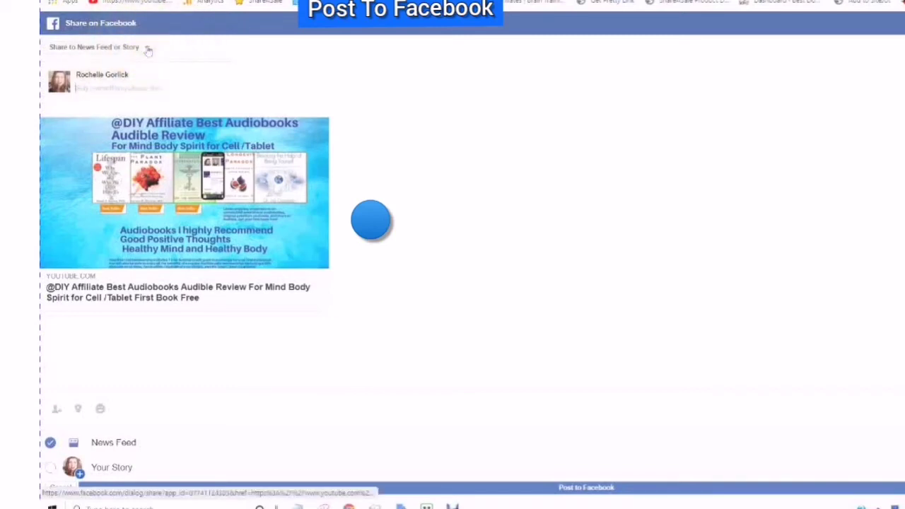
pyautogui.click(147, 48)
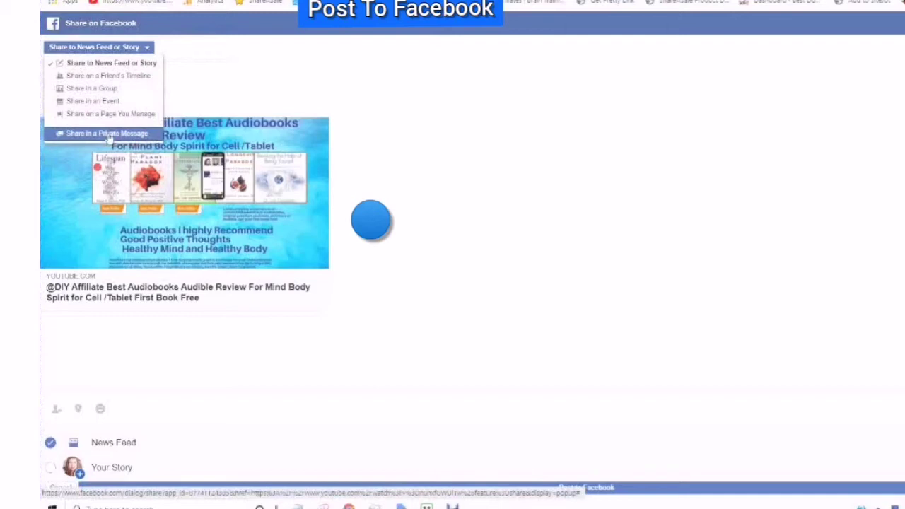
pyautogui.click(107, 136)
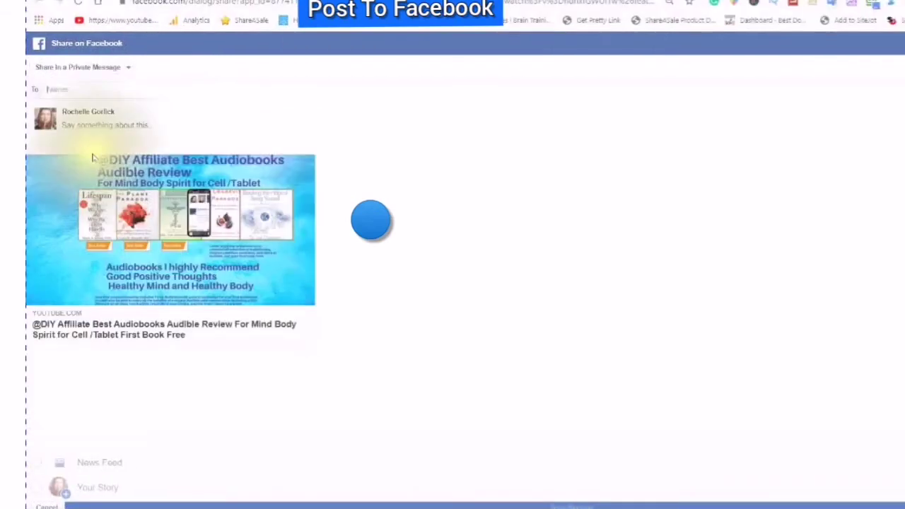
# Step: Search by first name and add two contacts as recipients of the private message
pyautogui.click(40, 90)
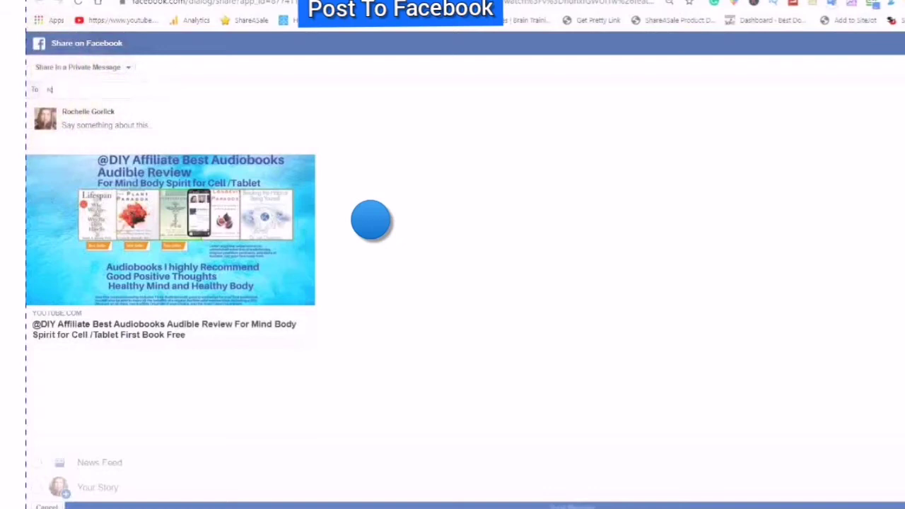
pyautogui.write('roche')
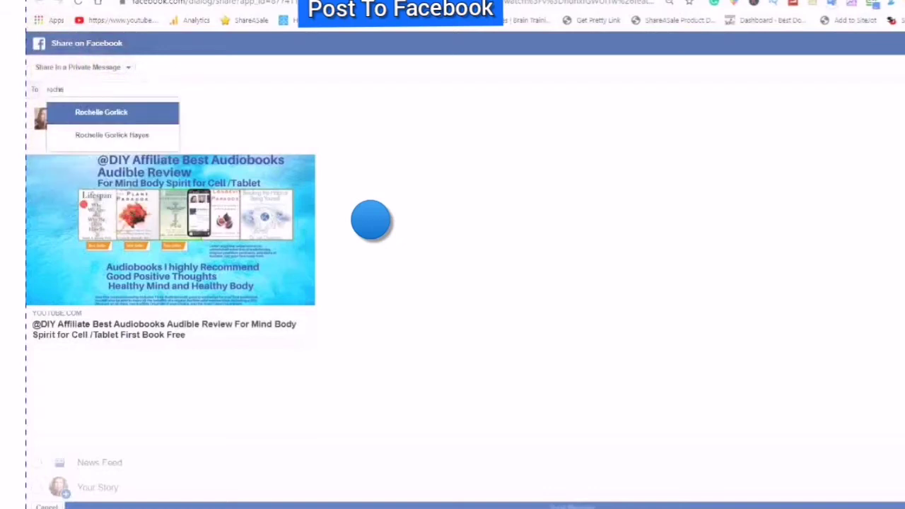
pyautogui.click(98, 113)
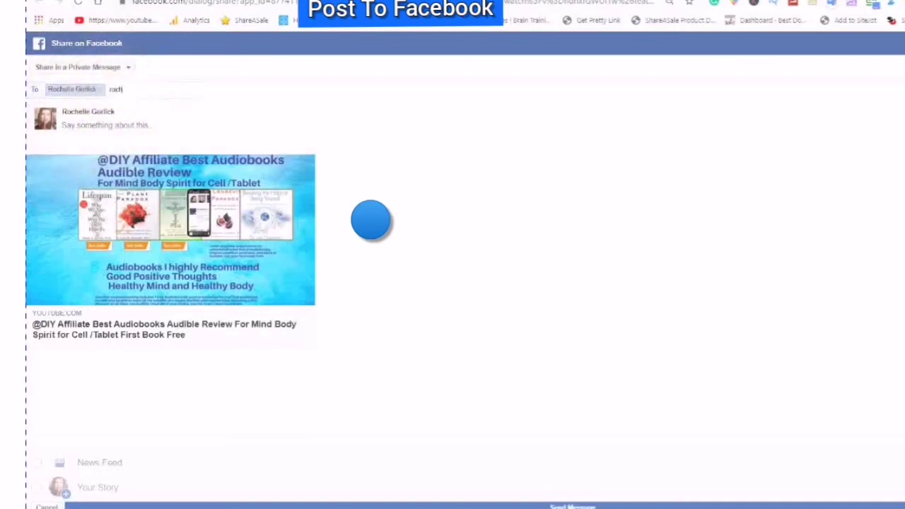
pyautogui.write('rachelle')
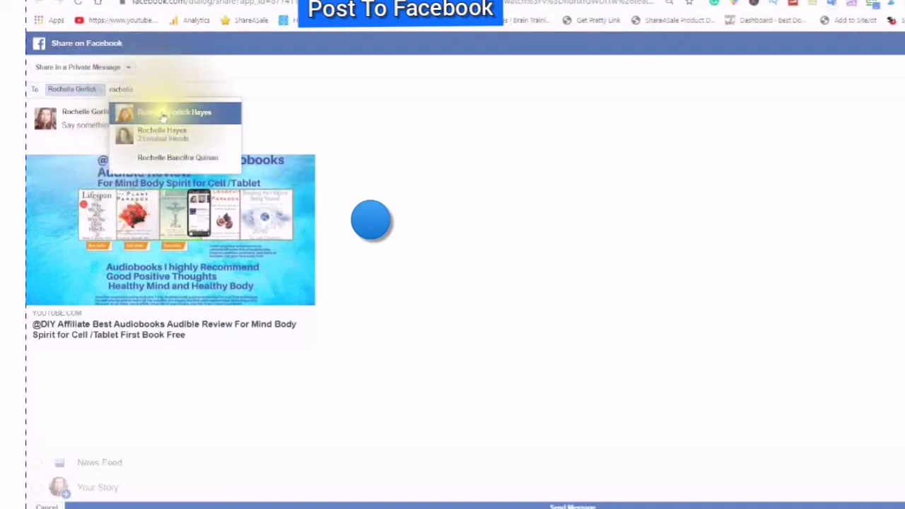
pyautogui.click(146, 138)
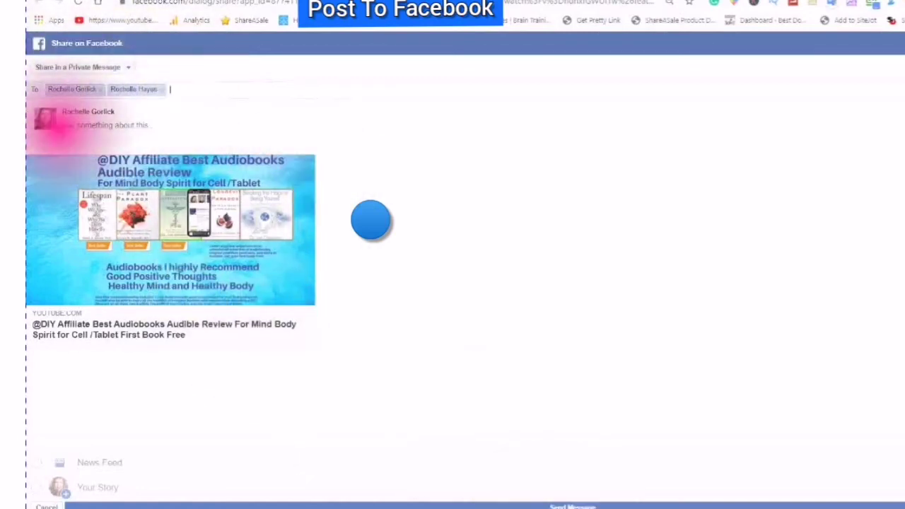
# Step: Paste the copied post text into the body of the private message
pyautogui.click(67, 125)
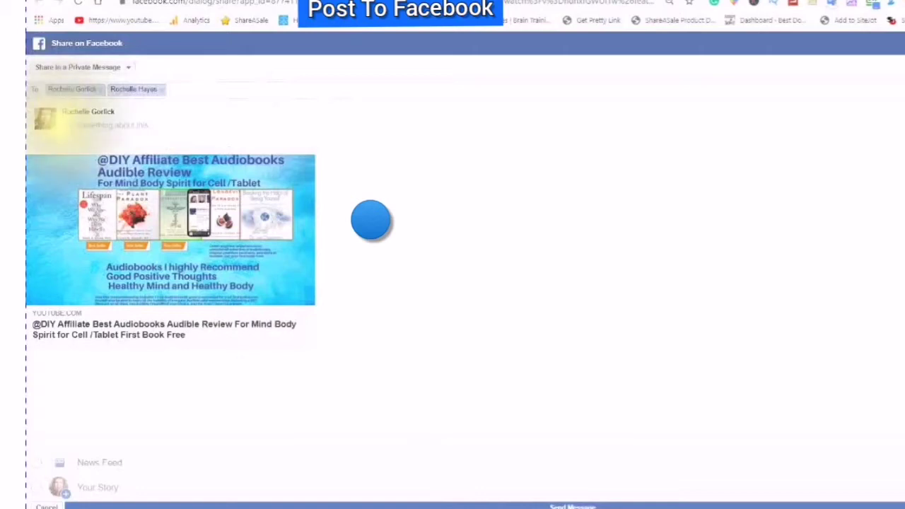
pyautogui.rightClick(65, 117)
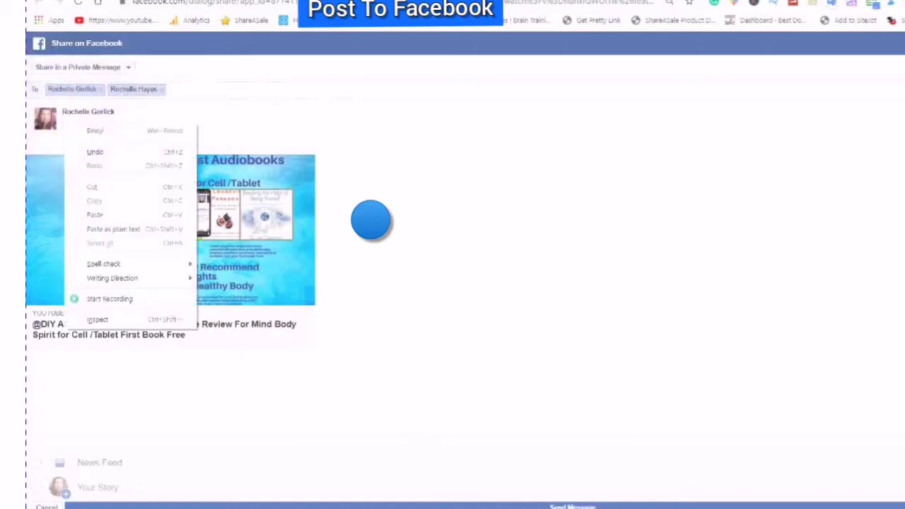
pyautogui.click(97, 218)
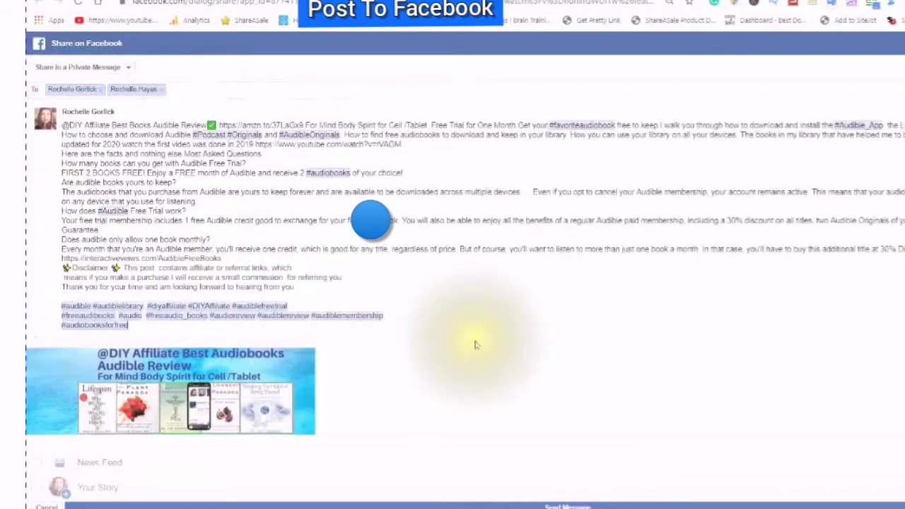
# Step: Check the Feeling/Activity options for the share and send the private message to the two chosen contacts
pyautogui.scroll(-2, 219, 424)
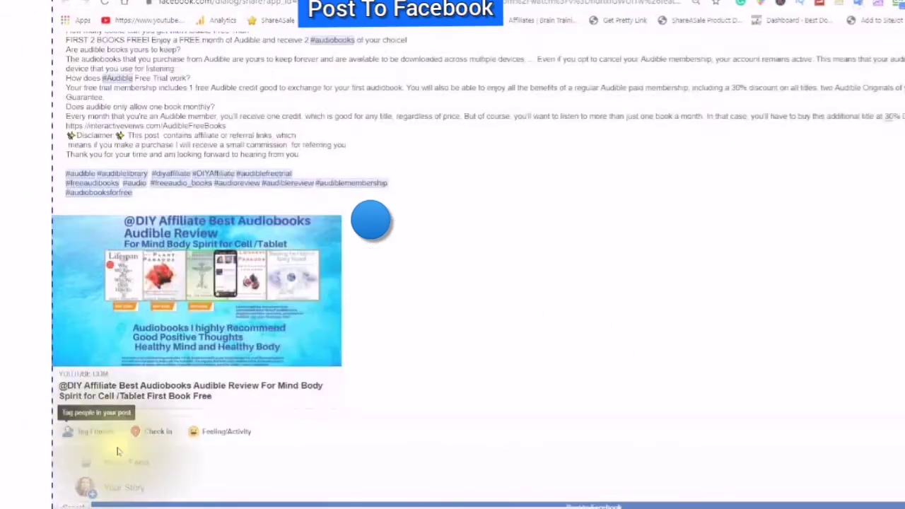
pyautogui.click(222, 432)
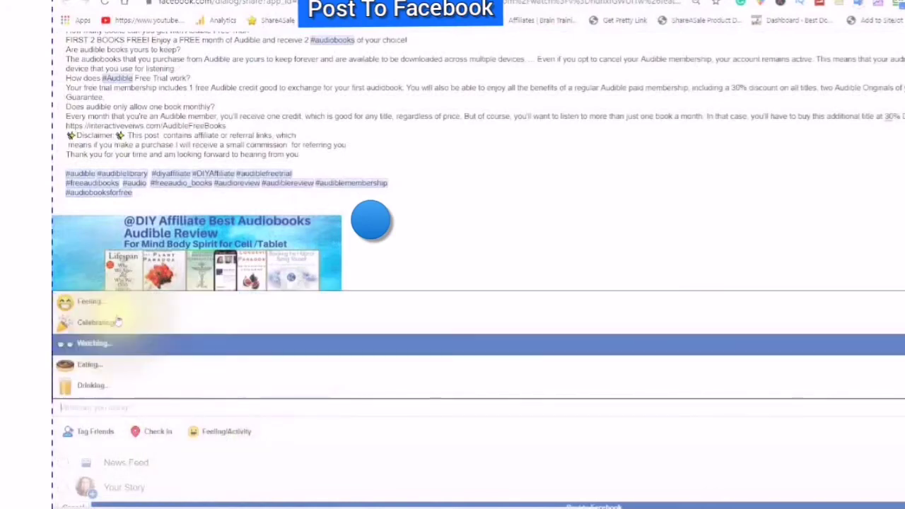
pyautogui.scroll(-2, 132, 344)
pyautogui.click(131, 363)
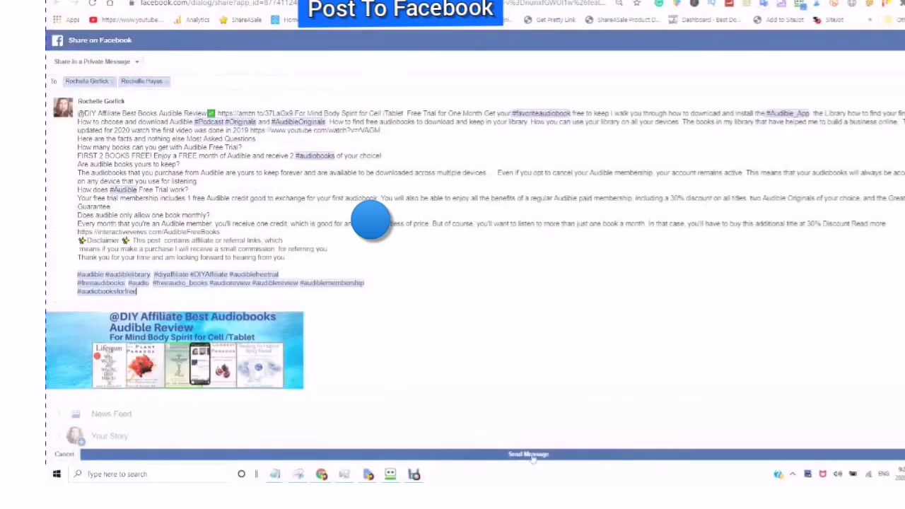
pyautogui.click(531, 455)
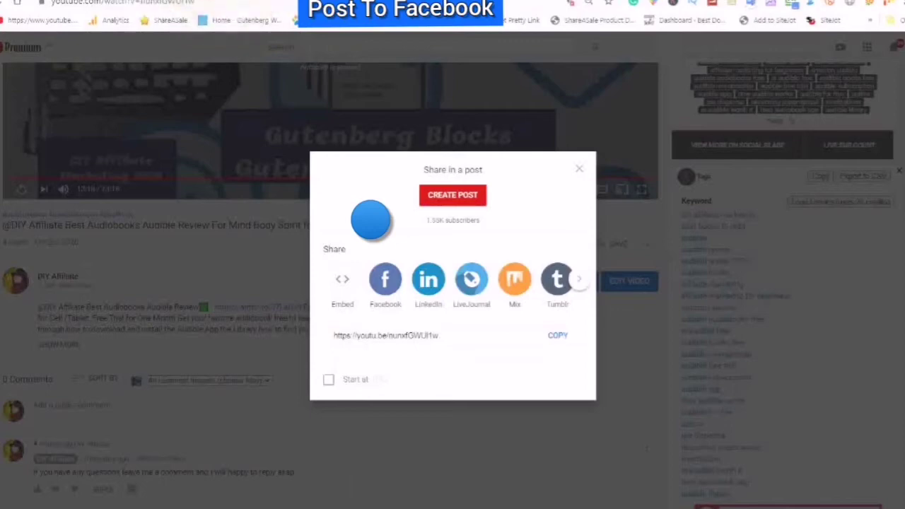
# Step: Switch to the Money Link Wheel Facebook page and find the shared audiobook review post
pyautogui.click(141, 3)
pyautogui.scroll(-6, 370, 220)
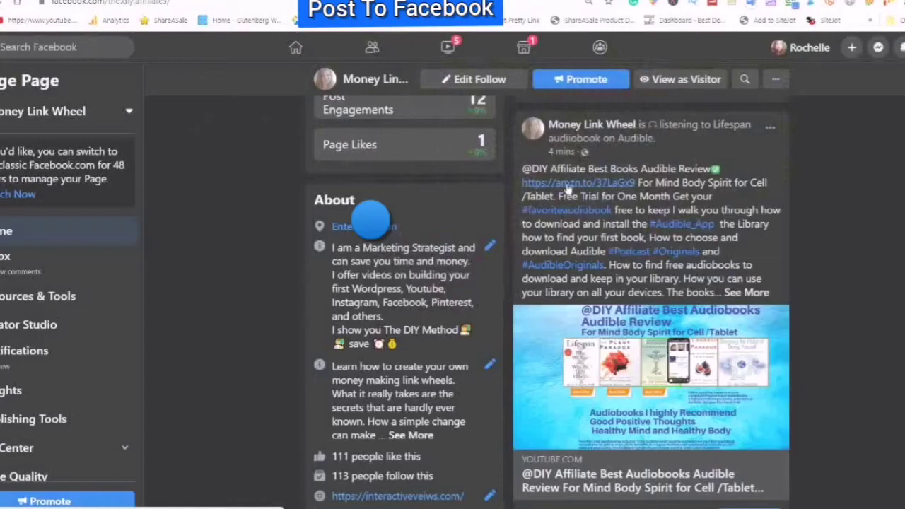
pyautogui.scroll(-1, 568, 192)
pyautogui.scroll(1, 568, 192)
pyautogui.scroll(-2, 559, 190)
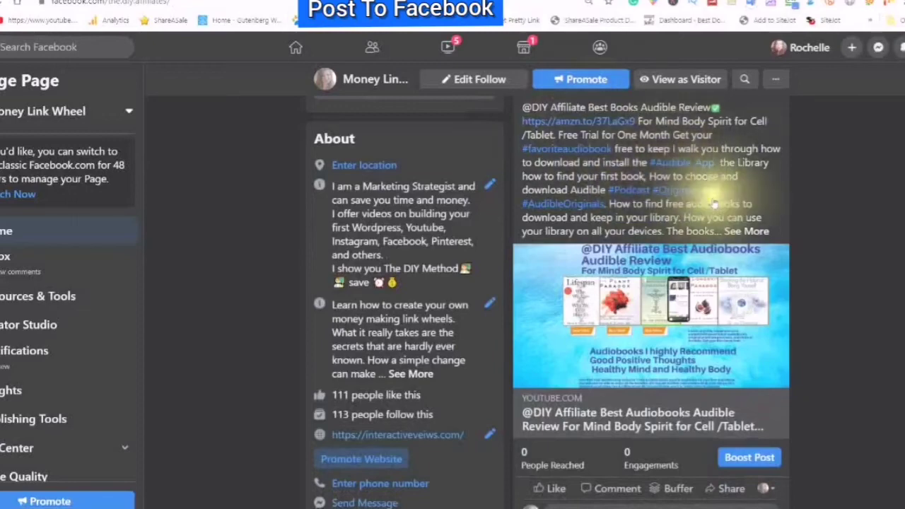
# Step: Expand the audiobook review post and examine its full text, links, disclaimer, hashtags and video preview
pyautogui.click(745, 237)
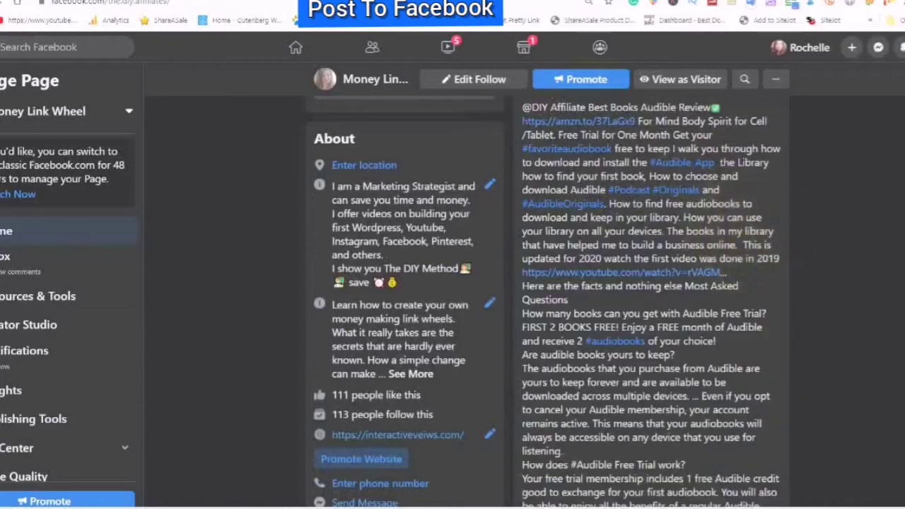
pyautogui.scroll(-1, 637, 302)
pyautogui.scroll(-4, 615, 287)
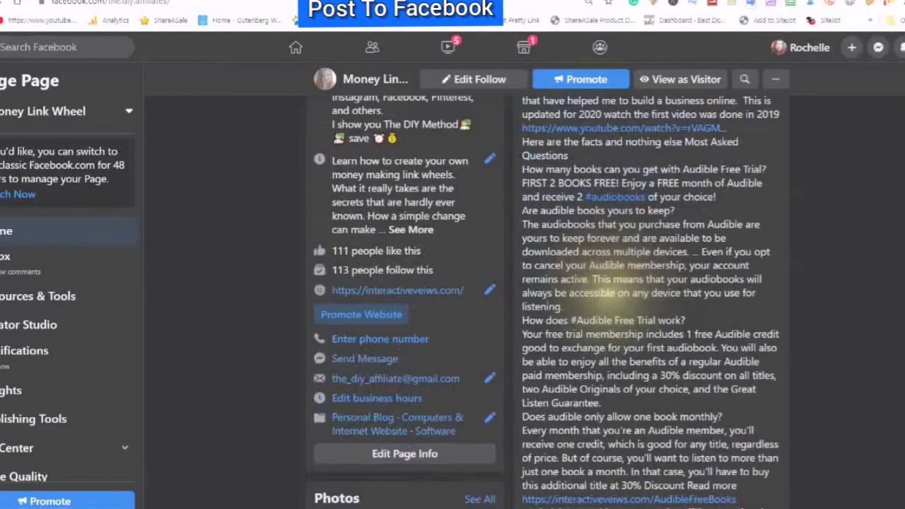
pyautogui.scroll(-3, 604, 307)
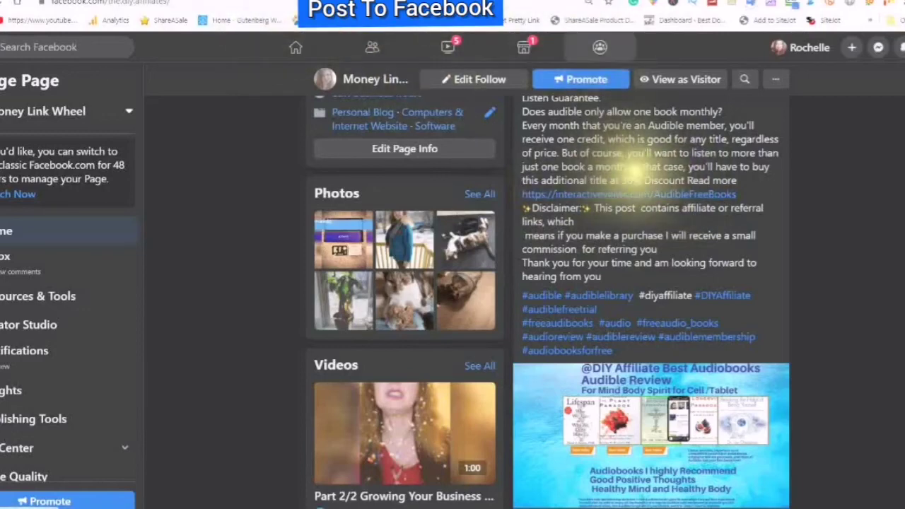
pyautogui.scroll(-4, 639, 205)
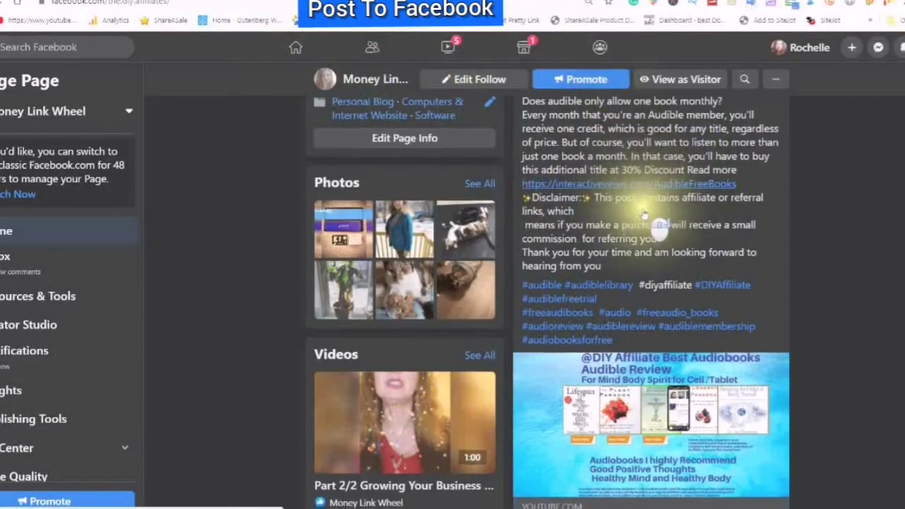
pyautogui.scroll(-3, 639, 221)
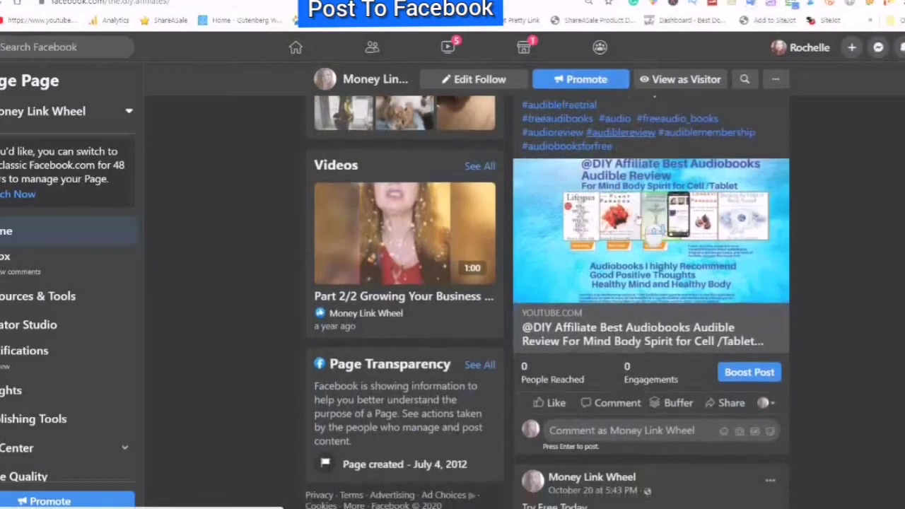
pyautogui.scroll(-3, 638, 219)
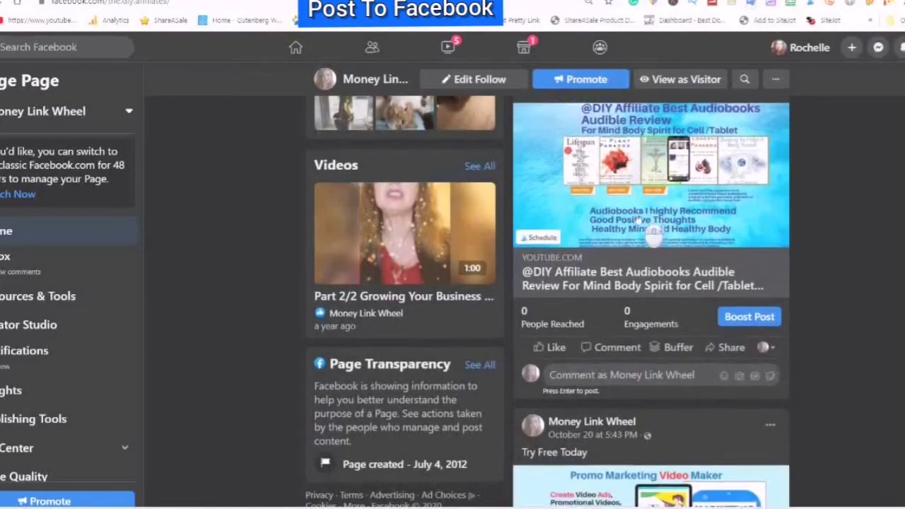
pyautogui.scroll(10, 636, 221)
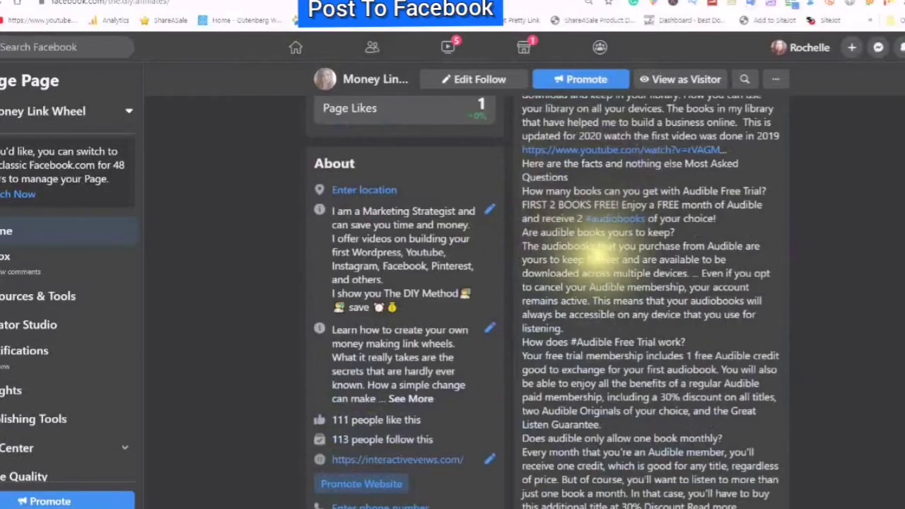
pyautogui.scroll(3, 606, 198)
pyautogui.scroll(1, 602, 151)
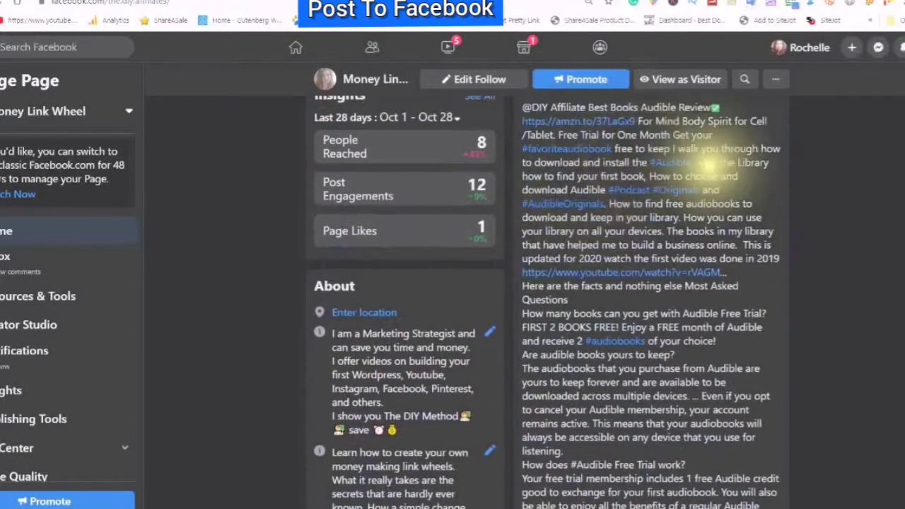
# Step: Open the #Audible_App hashtag from the post and look through the posts that use it
pyautogui.click(672, 164)
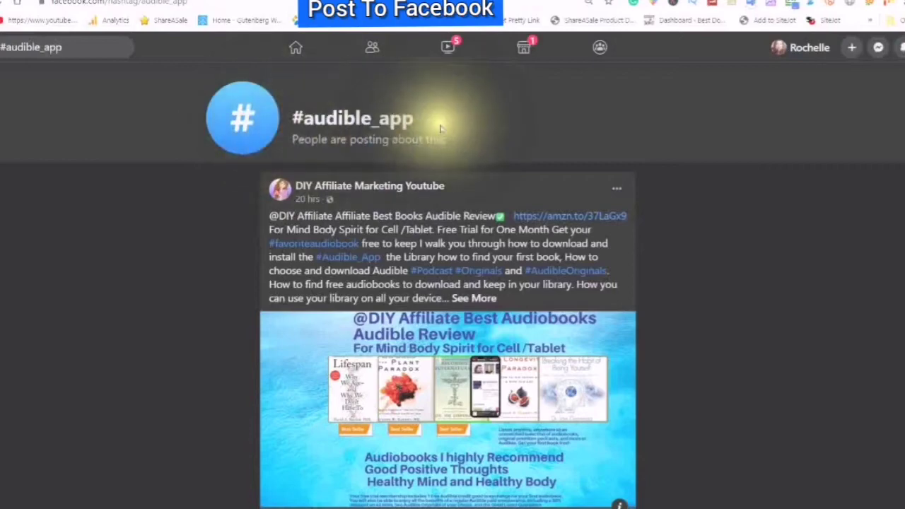
pyautogui.scroll(-2, 452, 283)
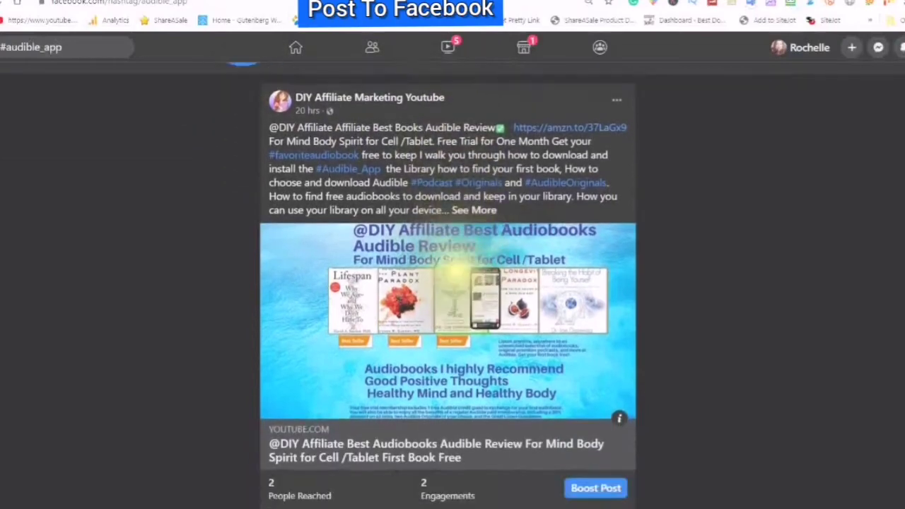
pyautogui.scroll(-4, 458, 297)
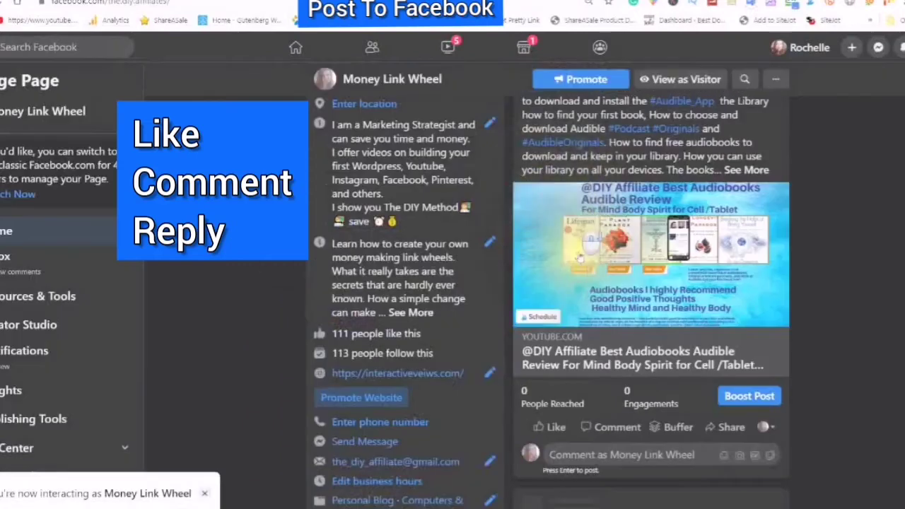
# Step: Like the audiobook review post on the Money Link Wheel page as the page itself
pyautogui.scroll(-3, 578, 257)
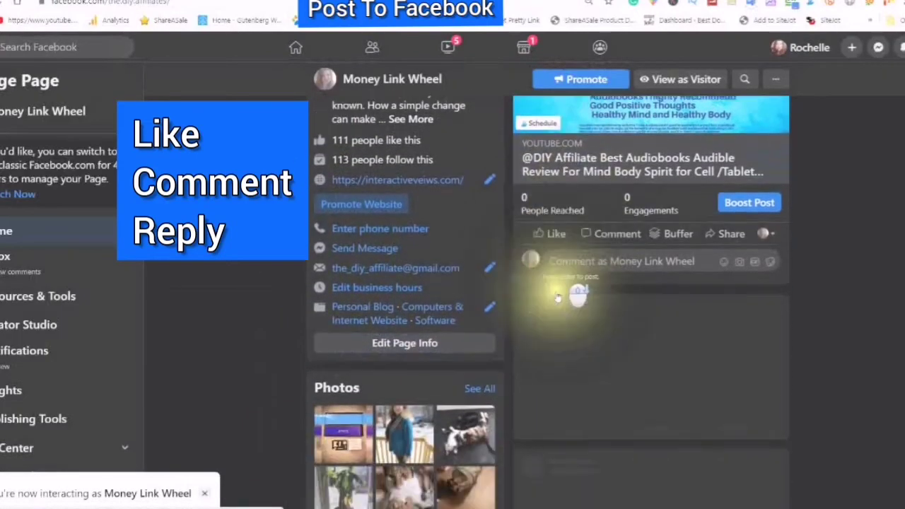
pyautogui.scroll(1, 495, 252)
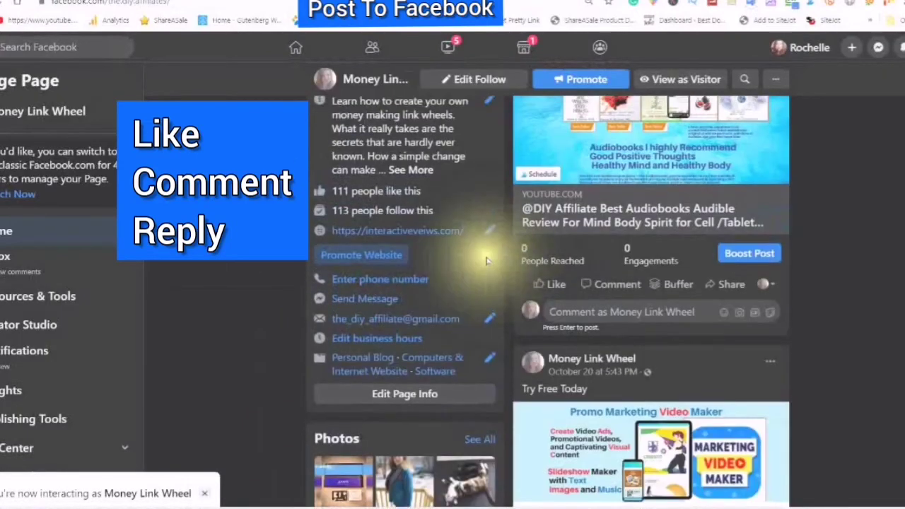
pyautogui.click(538, 290)
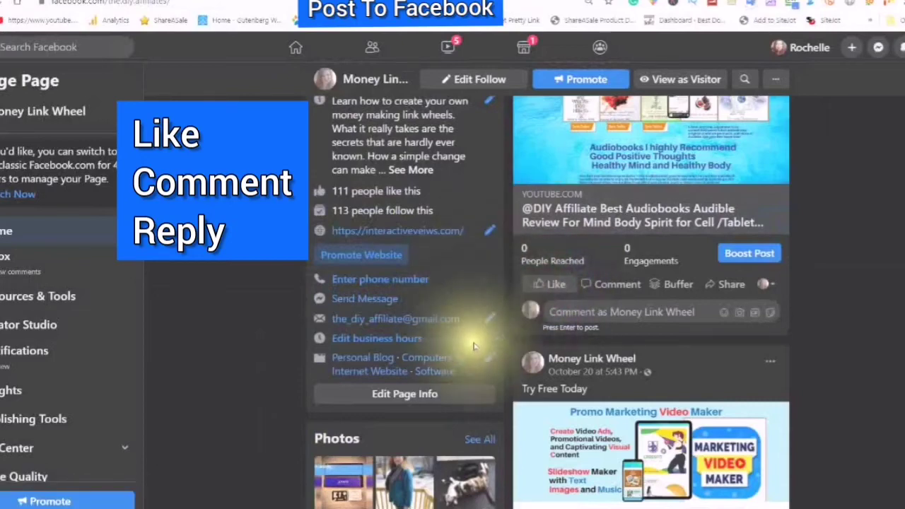
# Step: Post the comment "Happy to answer any questions" under the audiobook review post as Money Link Wheel
pyautogui.scroll(-1, 566, 289)
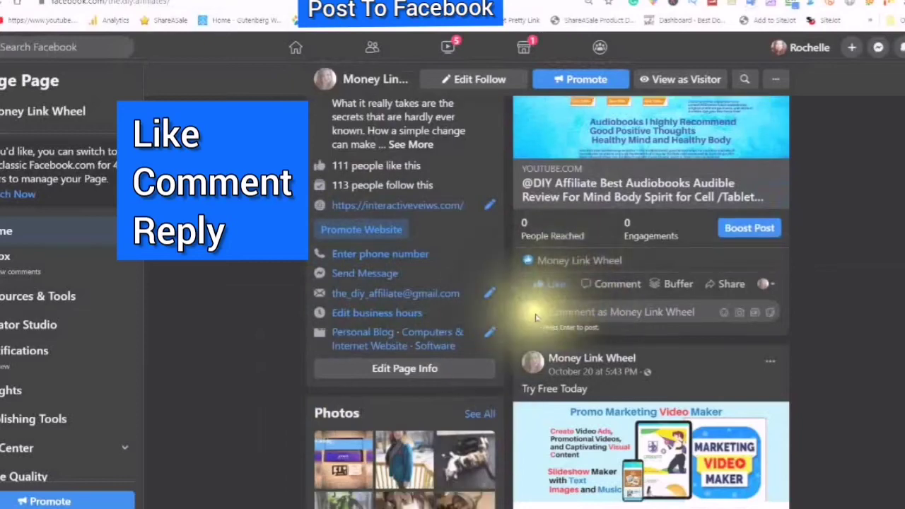
pyautogui.scroll(-2, 558, 276)
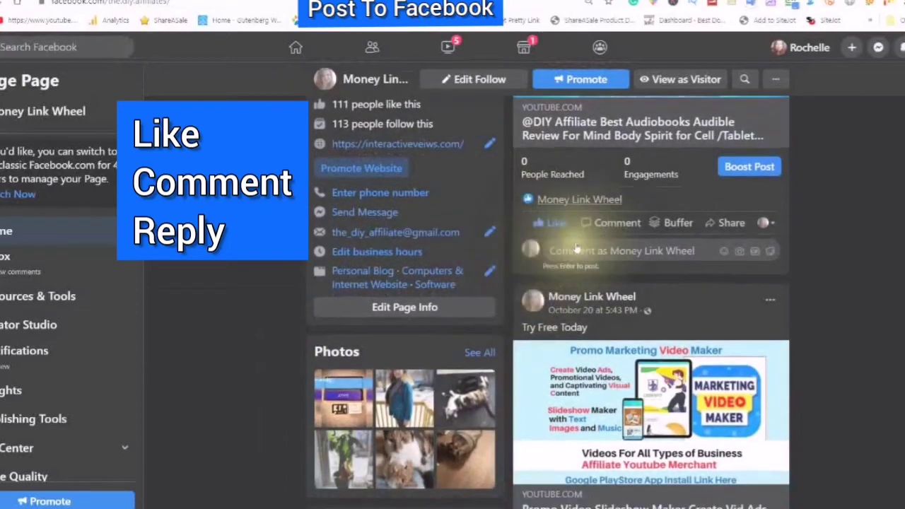
pyautogui.click(556, 253)
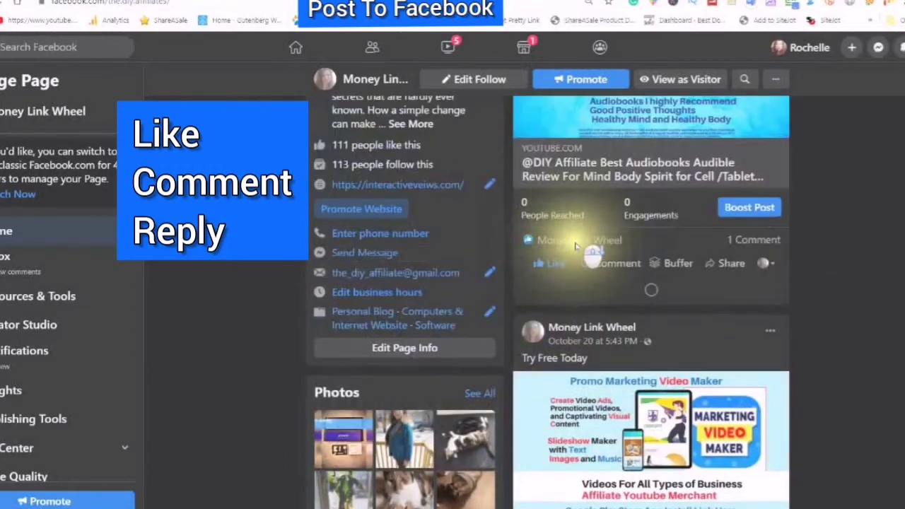
pyautogui.scroll(-1, 579, 294)
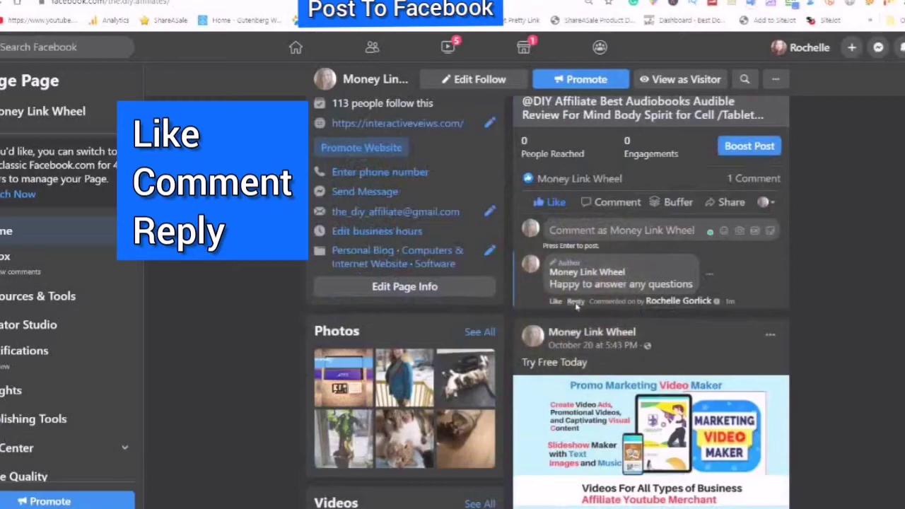
# Step: Reply to the page's own comment with "Any Question is a good question"
pyautogui.click(576, 302)
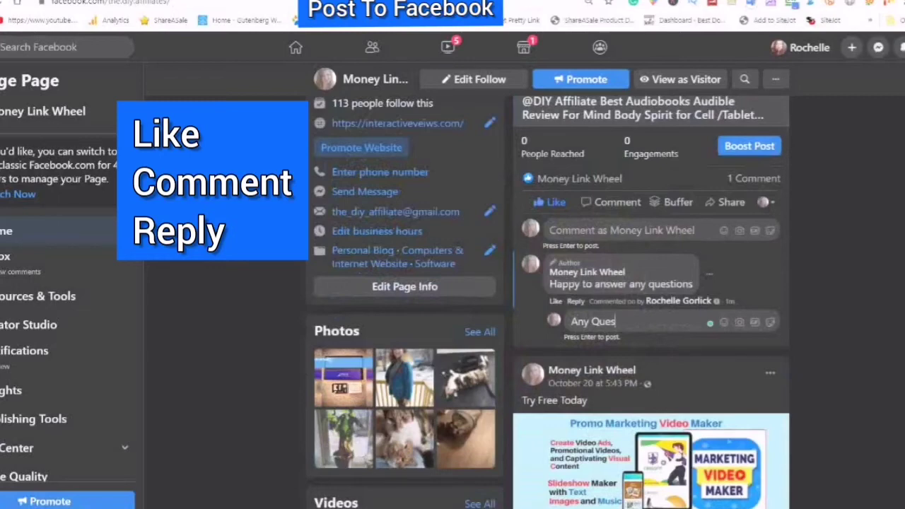
pyautogui.write('tion is a good quest')
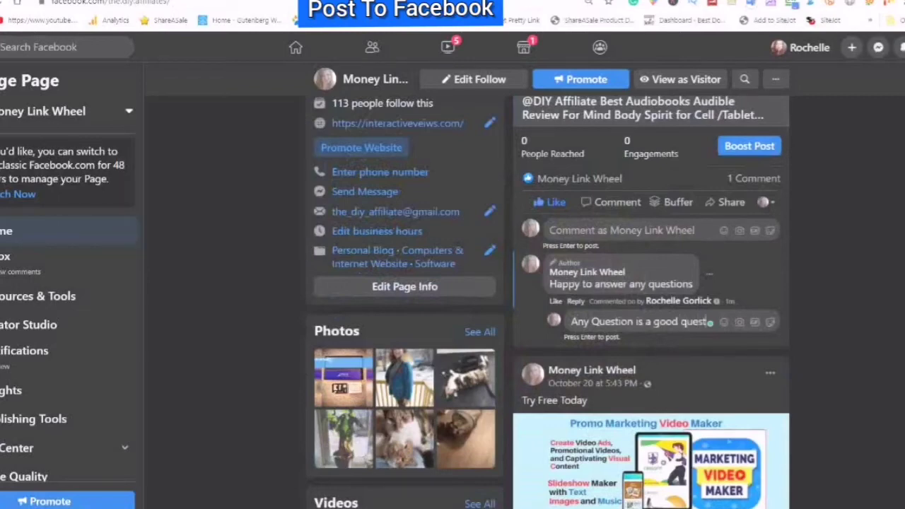
pyautogui.write('ion')
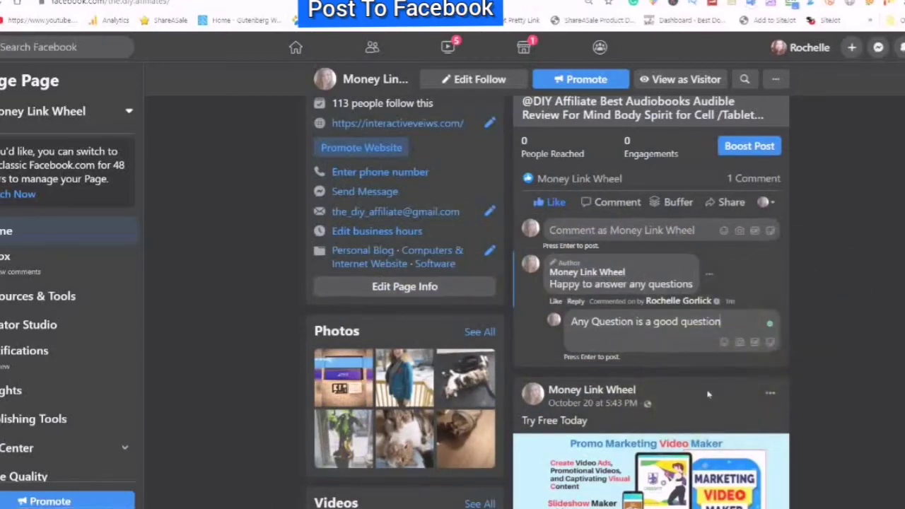
pyautogui.press('Return')
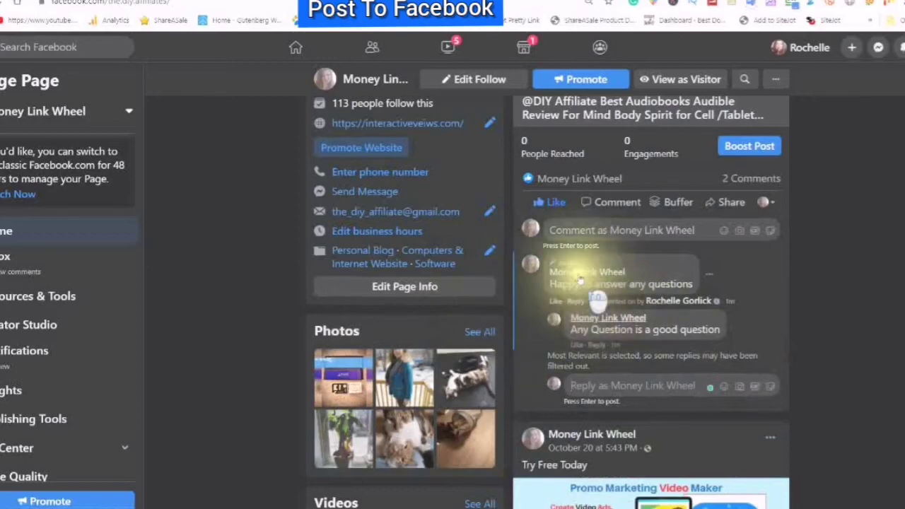
# Step: Review the like, the comment, the reply and the video preview on the audiobook review post
pyautogui.scroll(3, 588, 354)
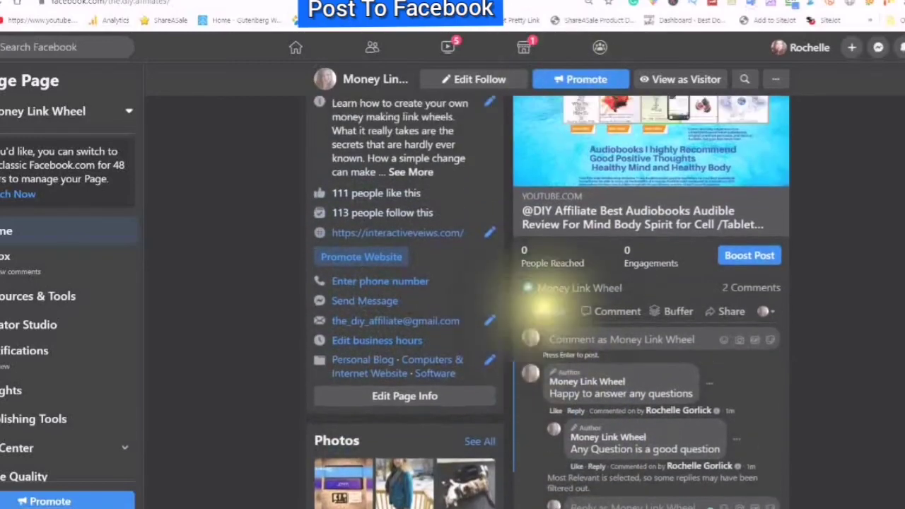
pyautogui.scroll(-4, 544, 304)
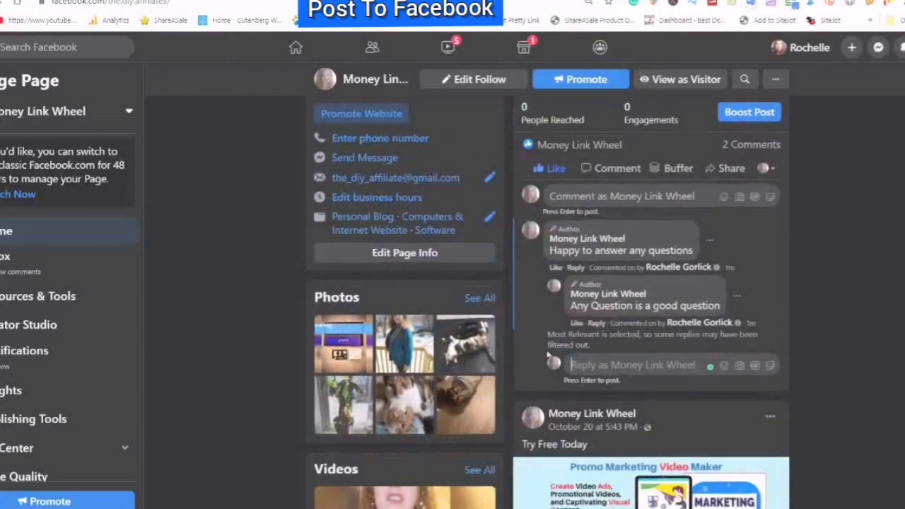
pyautogui.scroll(-2, 550, 350)
pyautogui.scroll(2, 573, 282)
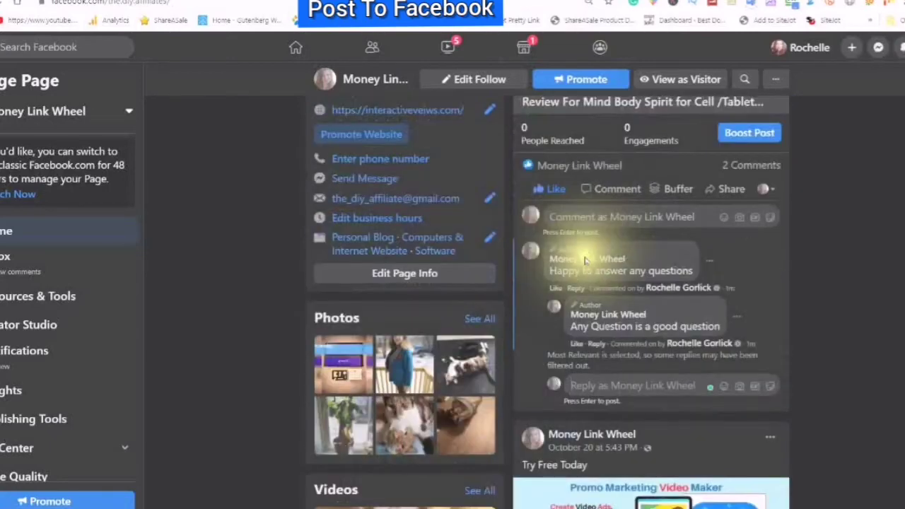
pyautogui.scroll(1, 587, 269)
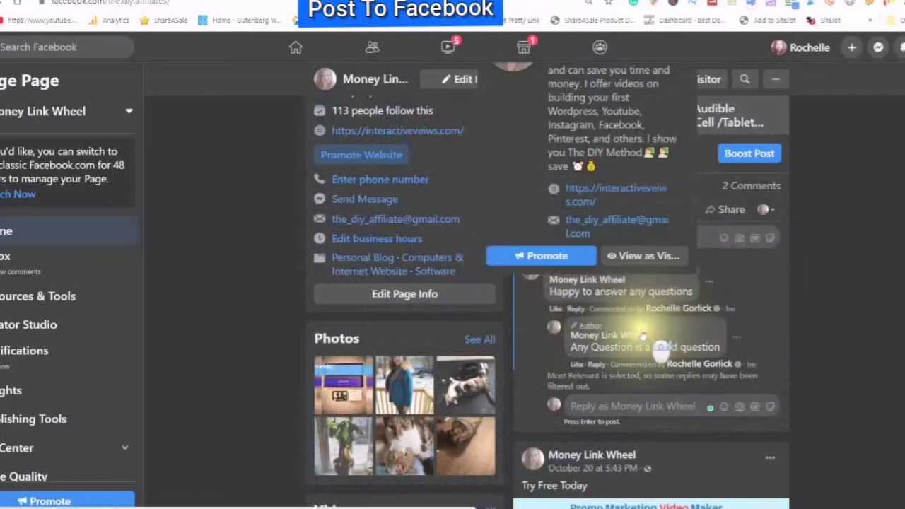
pyautogui.scroll(-2, 645, 336)
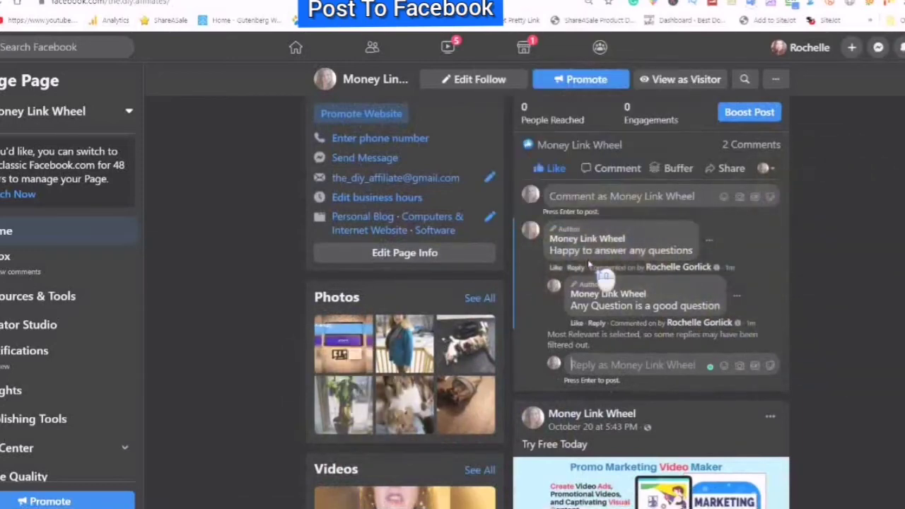
pyautogui.scroll(4, 588, 263)
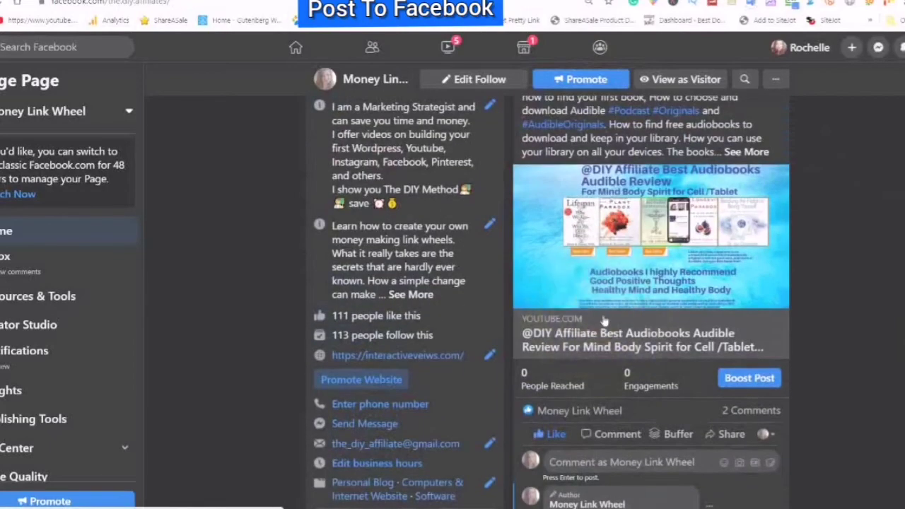
pyautogui.moveTo(537, 286)
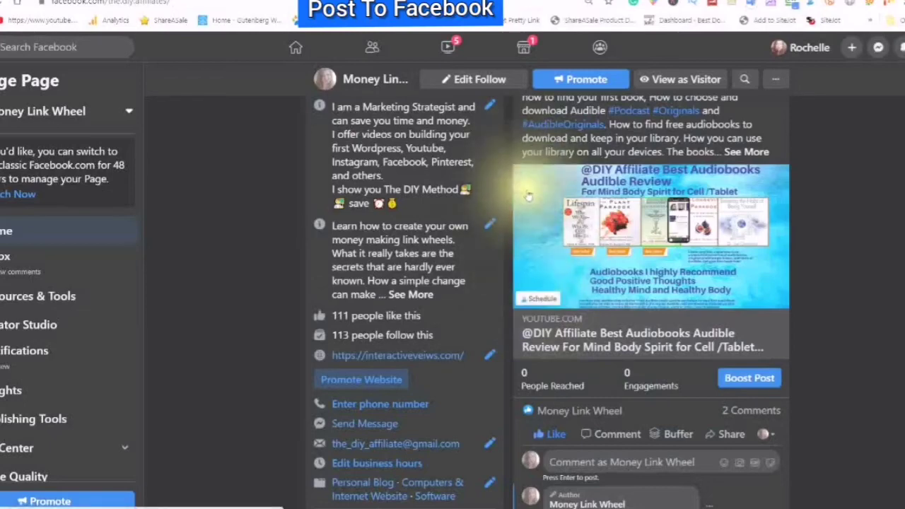
# Step: Send the video preview image from the Money Link Wheel audiobook post to Tailwind as a new draft
pyautogui.click(527, 303)
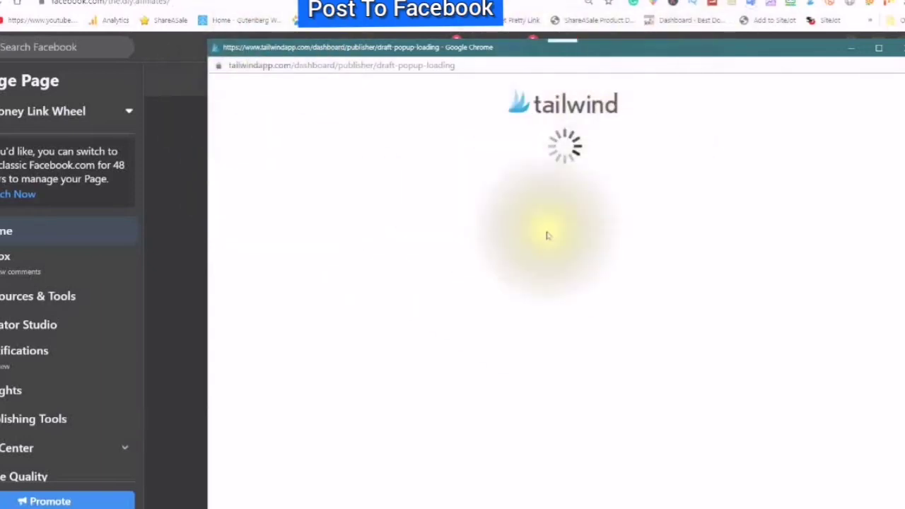
pyautogui.click(521, 289)
pyautogui.click(606, 238)
pyautogui.click(563, 265)
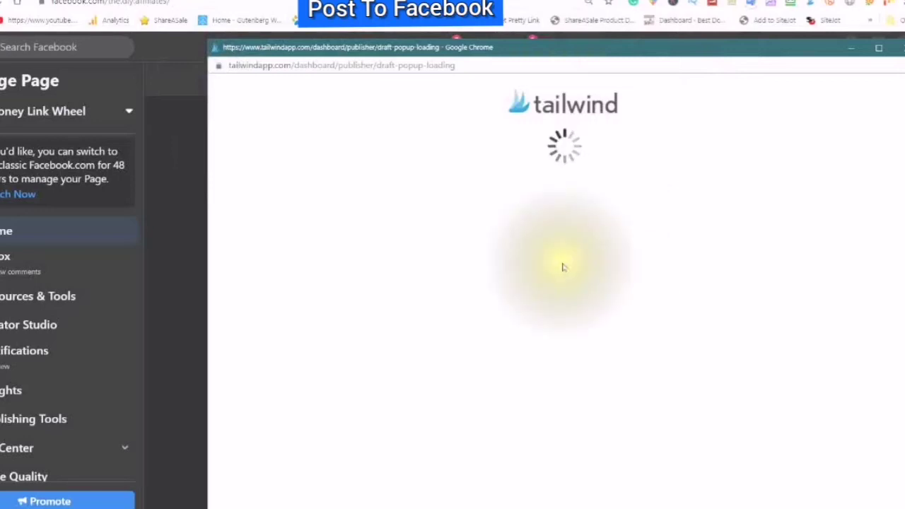
pyautogui.click(541, 230)
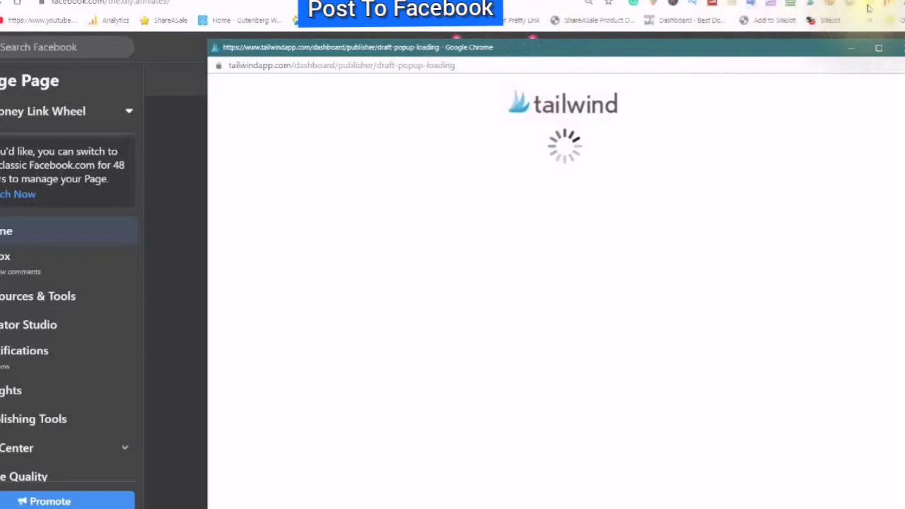
pyautogui.click(591, 117)
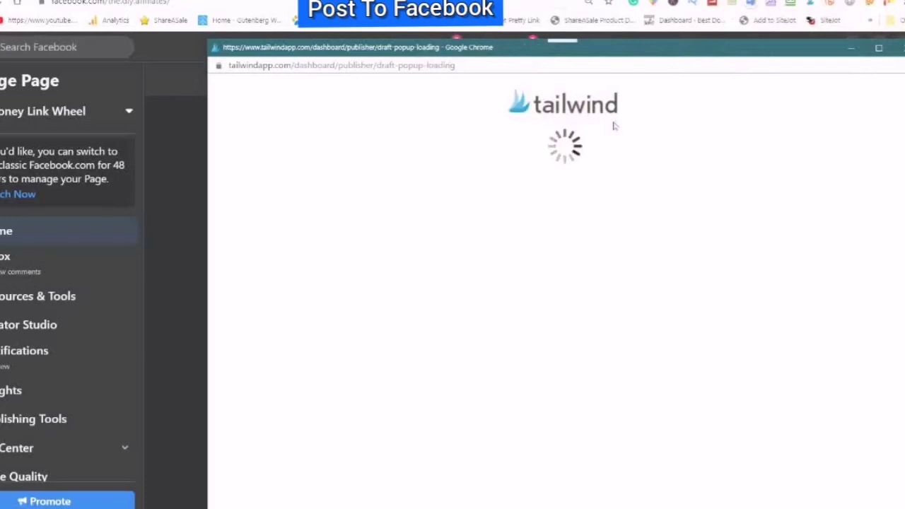
pyautogui.click(586, 150)
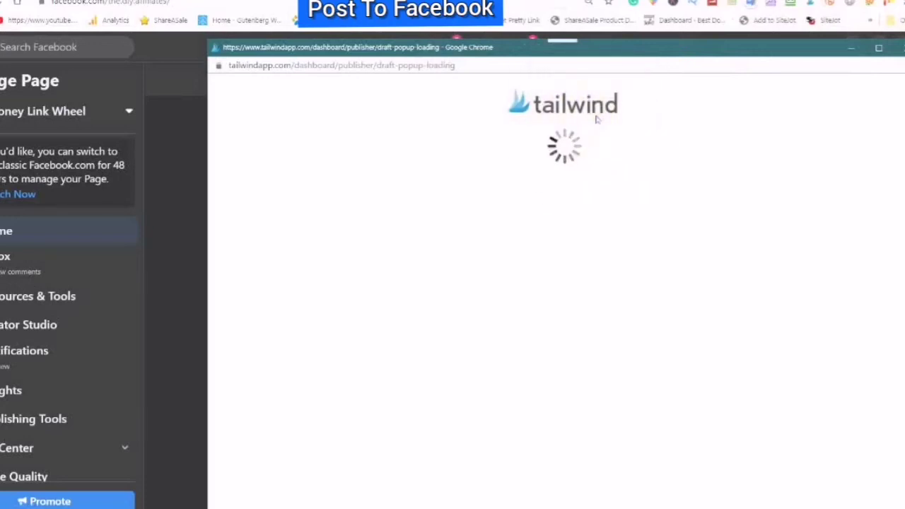
pyautogui.click(593, 124)
pyautogui.click(646, 115)
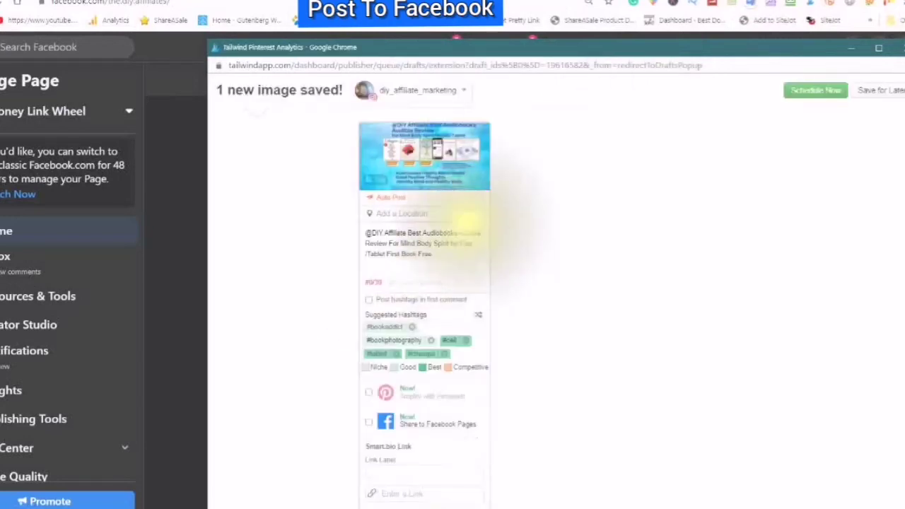
# Step: Add the hashtag #audiobooks to the end of the caption on the Tailwind draft
pyautogui.scroll(-2, 437, 261)
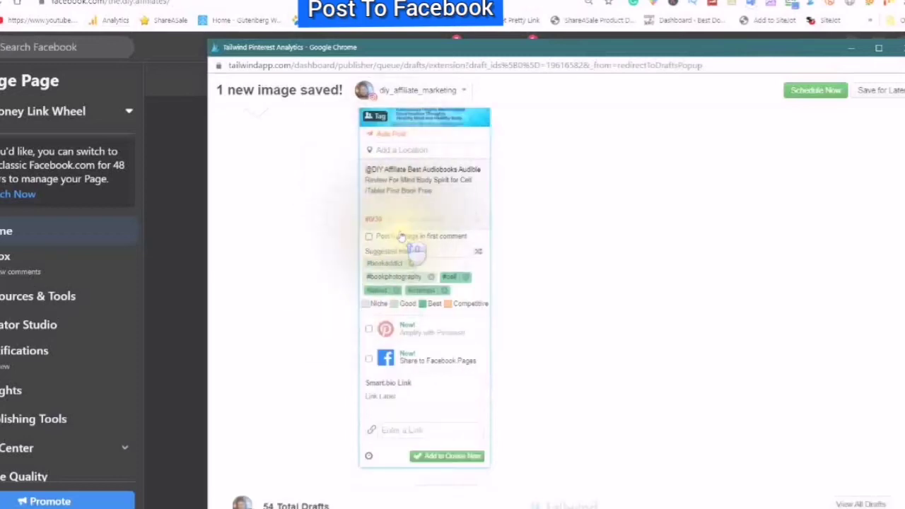
pyautogui.scroll(3, 347, 142)
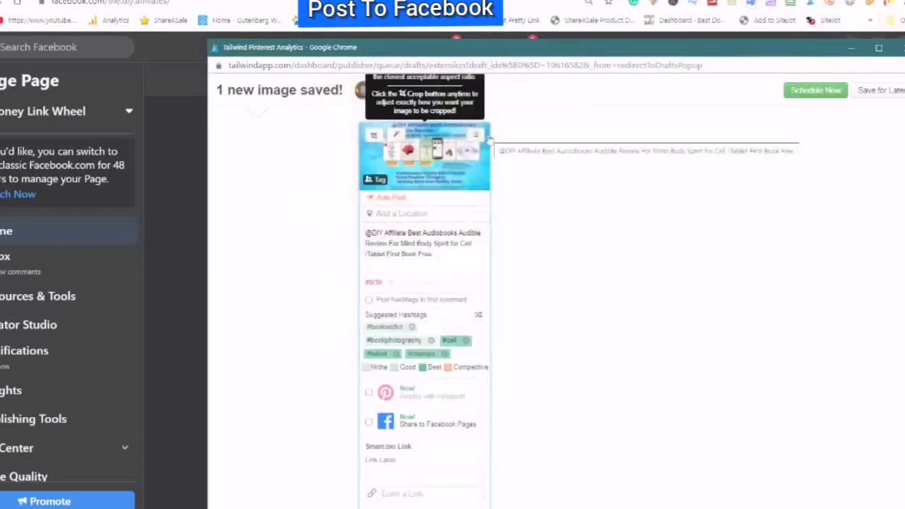
pyautogui.click(379, 279)
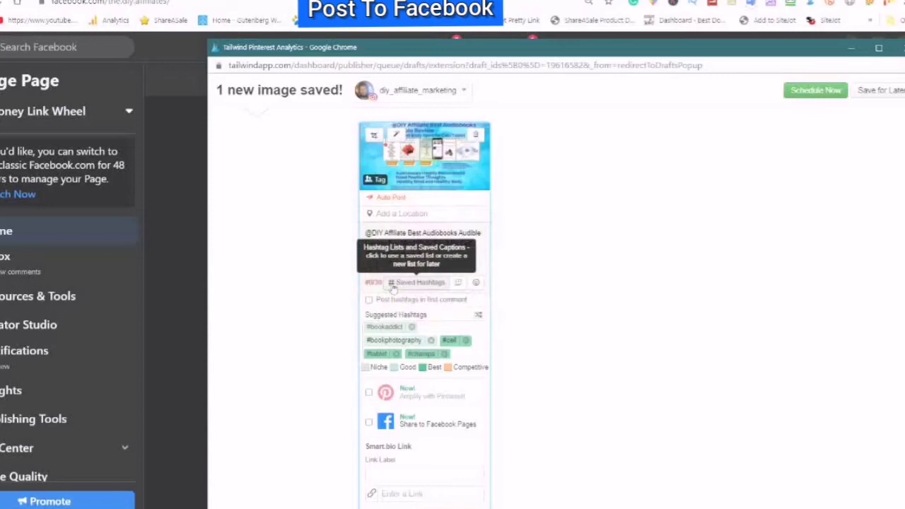
pyautogui.click(385, 244)
pyautogui.click(434, 252)
pyautogui.click(437, 253)
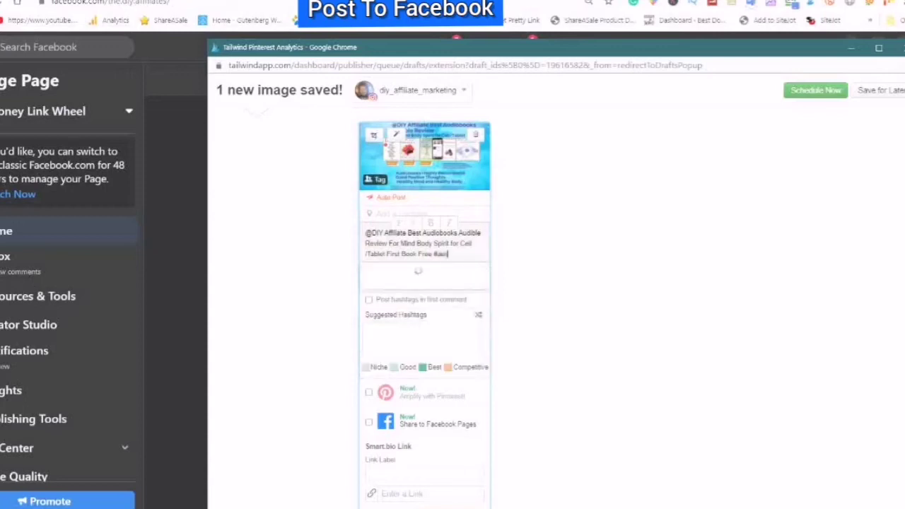
pyautogui.write('diobooks')
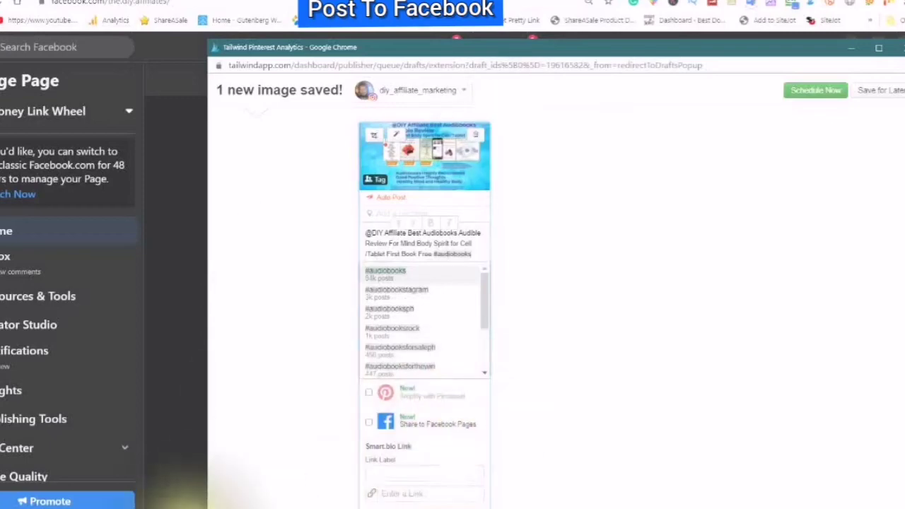
# Step: Switch to the audiobook review notes in Notepad and copy the hashtag block from #audible through #audiobooksforfree
pyautogui.moveTo(205, 508)
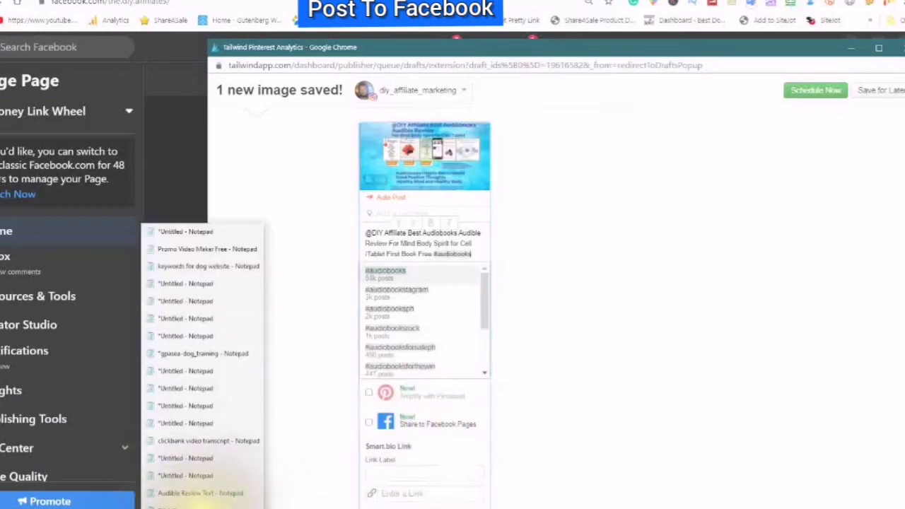
pyautogui.click(200, 493)
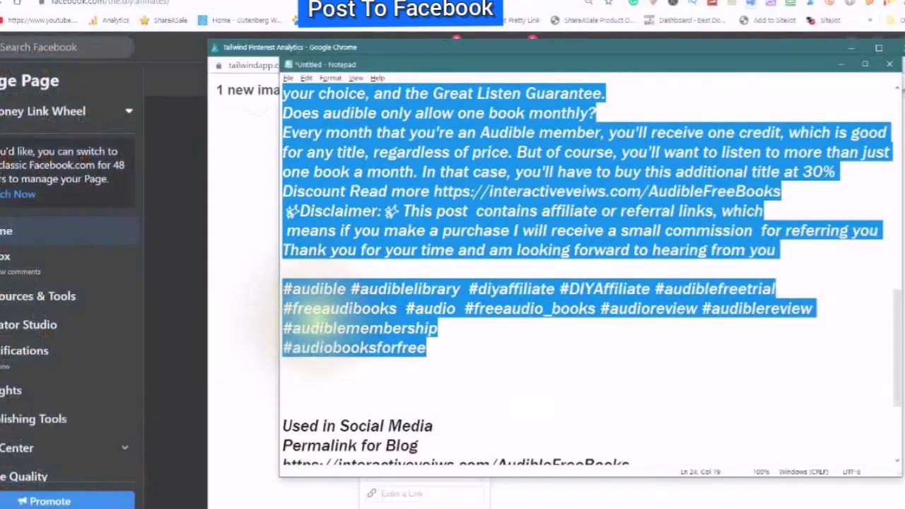
pyautogui.click(455, 344)
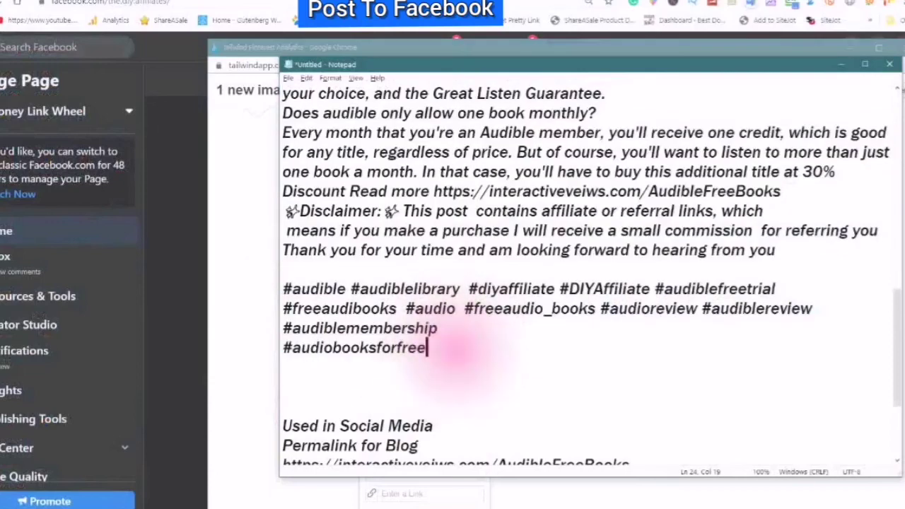
pyautogui.moveTo(445, 345); pyautogui.dragTo(277, 289)
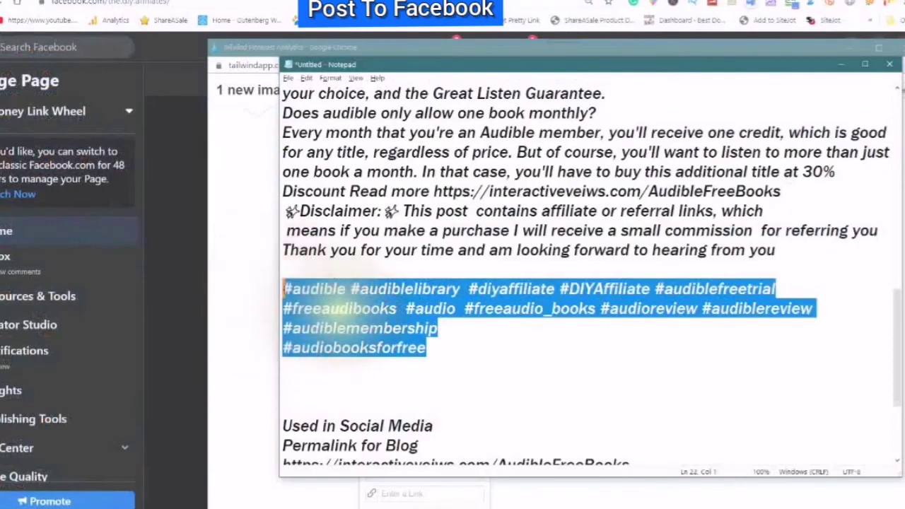
pyautogui.rightClick(329, 312)
pyautogui.click(228, 360)
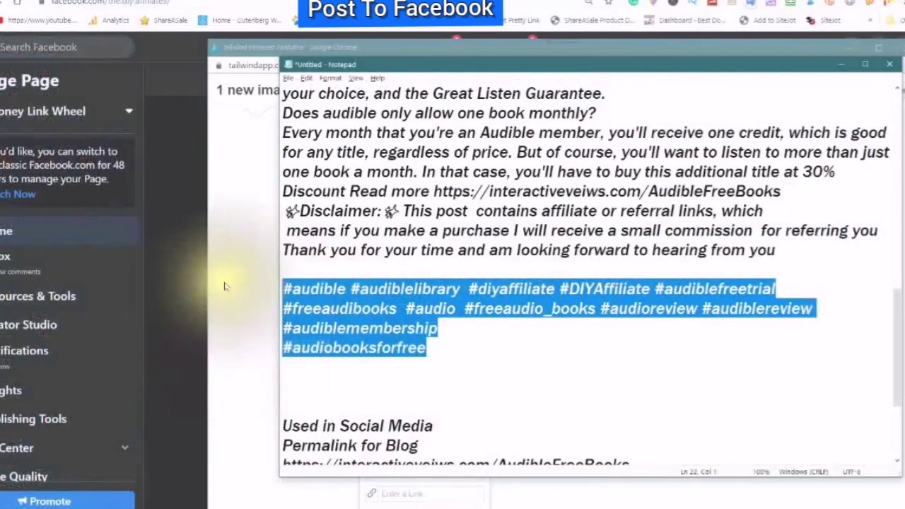
# Step: Return to the Tailwind draft and paste the copied hashtags after #audiobooks in the caption
pyautogui.click(228, 289)
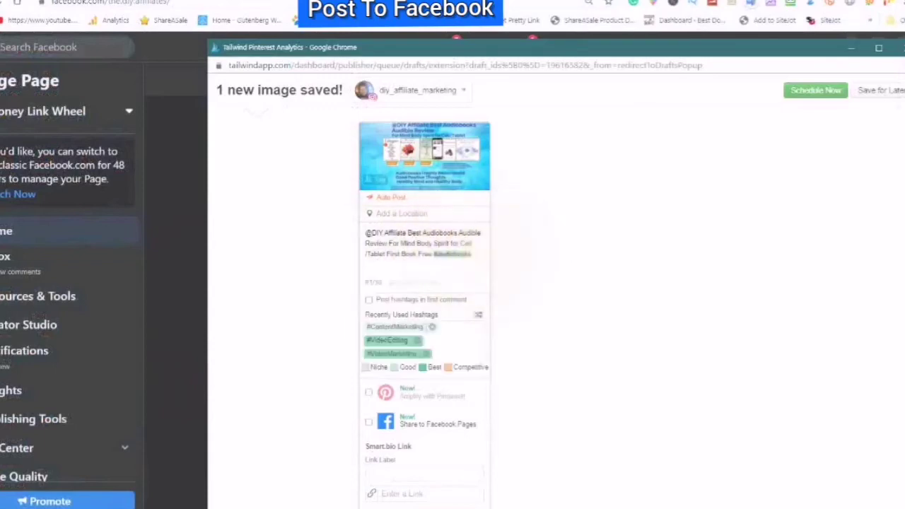
pyautogui.click(463, 242)
pyautogui.rightClick(486, 259)
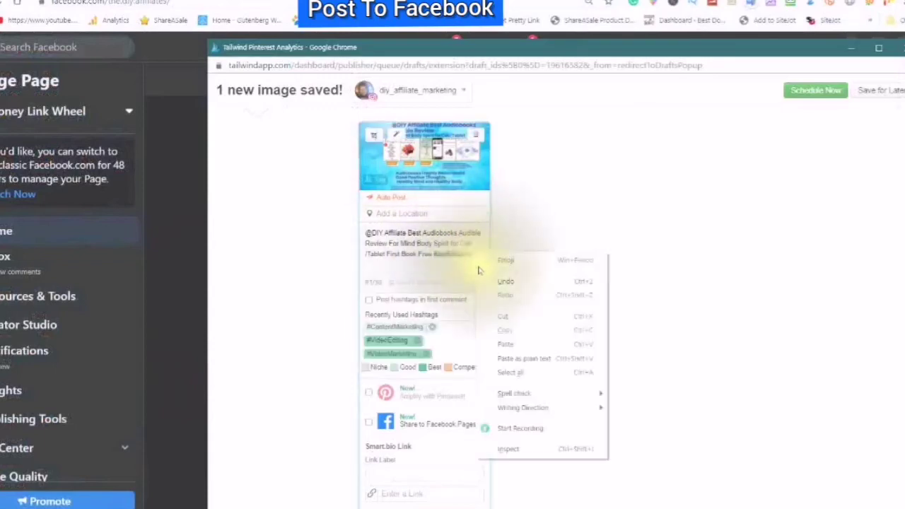
pyautogui.click(502, 349)
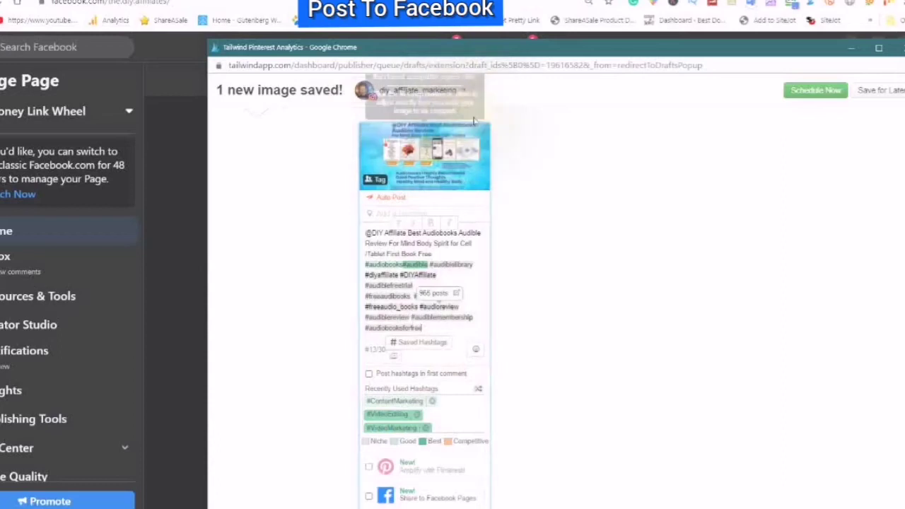
# Step: Schedule the audiobook draft and open it from the scheduled posts for editing
pyautogui.click(815, 92)
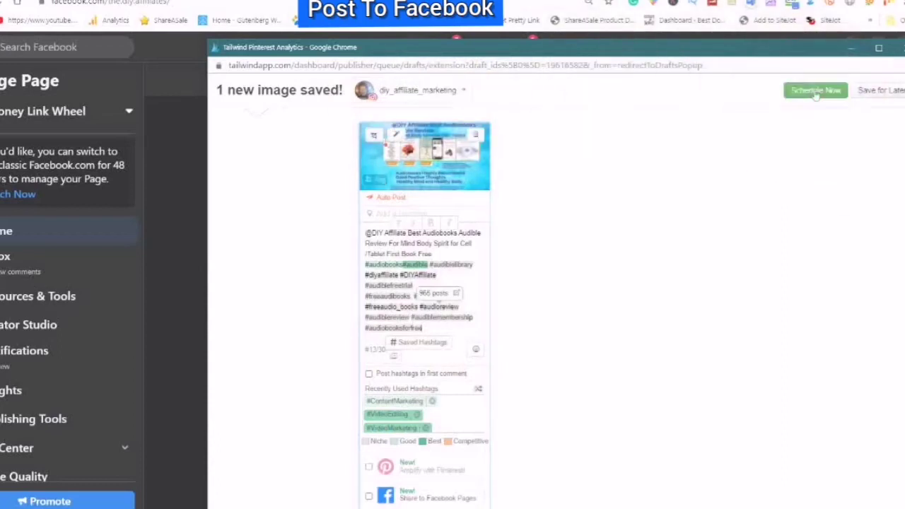
pyautogui.click(324, 172)
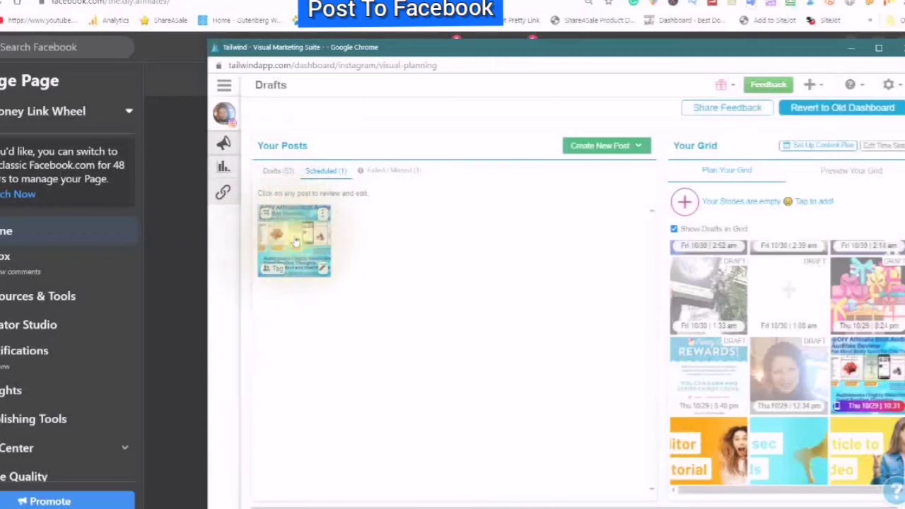
pyautogui.click(294, 242)
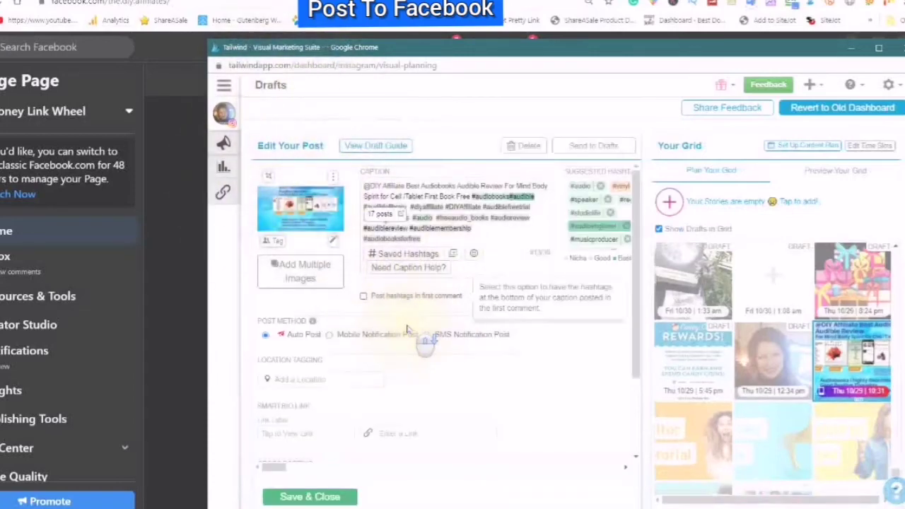
pyautogui.scroll(-3, 418, 339)
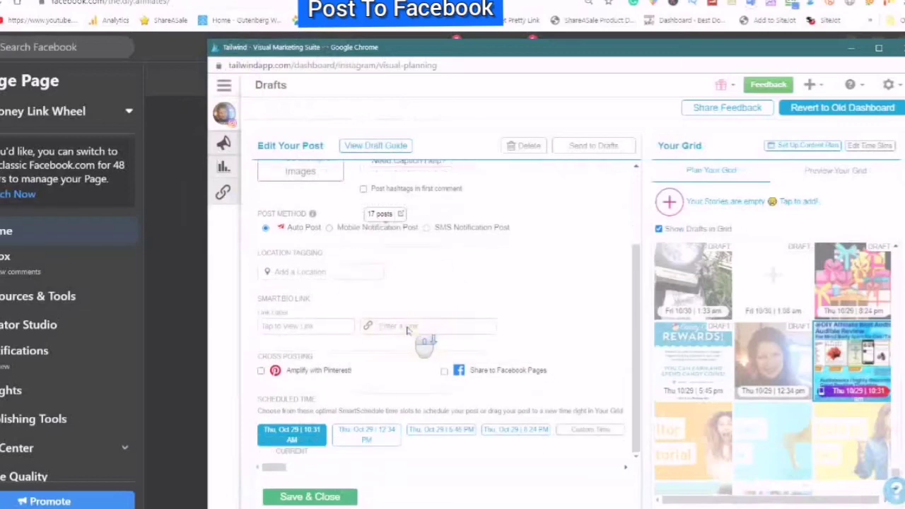
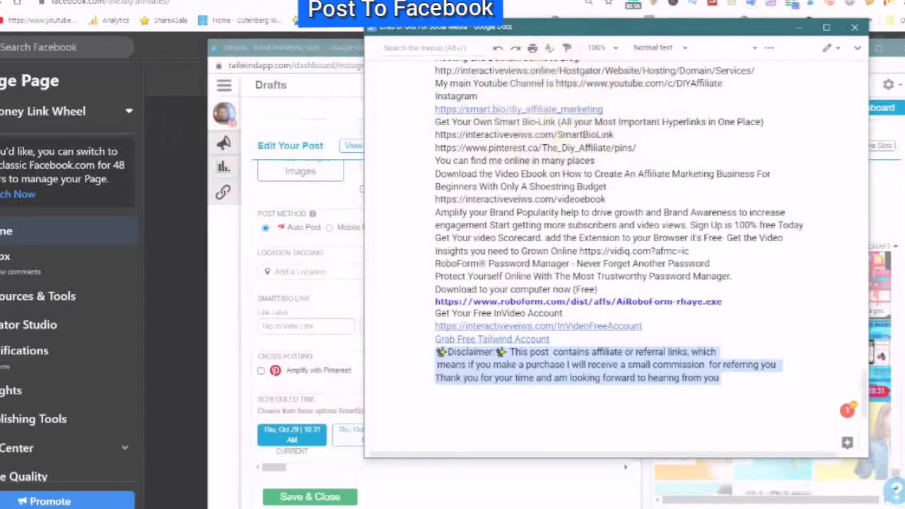
pyautogui.click(535, 110)
pyautogui.click(315, 305)
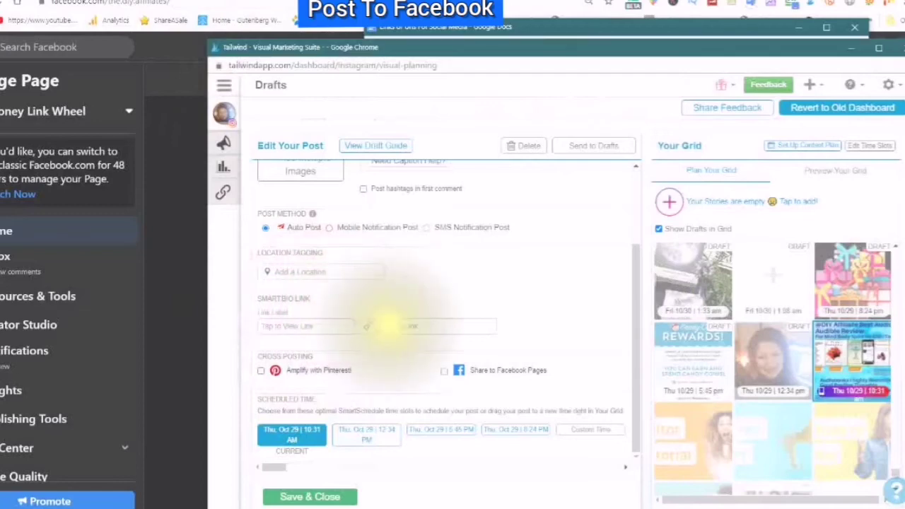
pyautogui.click(389, 325)
pyautogui.click(385, 326)
pyautogui.rightClick(404, 325)
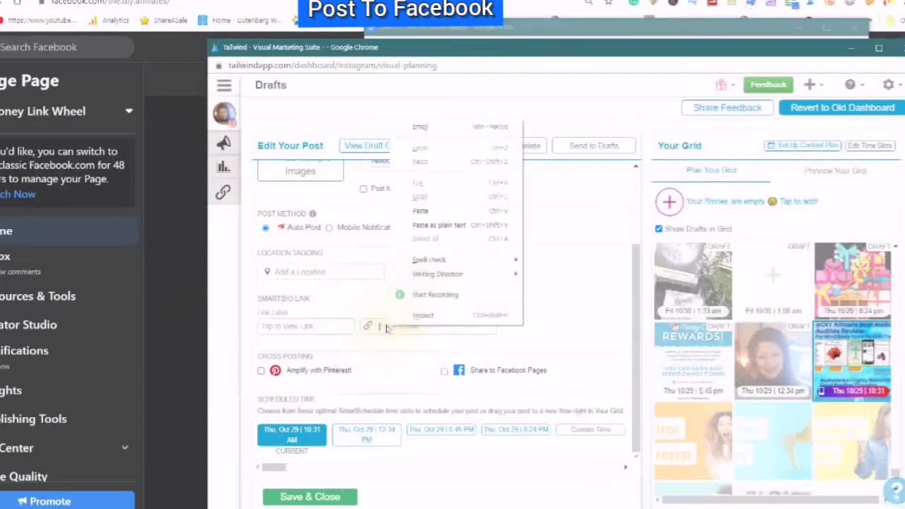
pyautogui.click(414, 208)
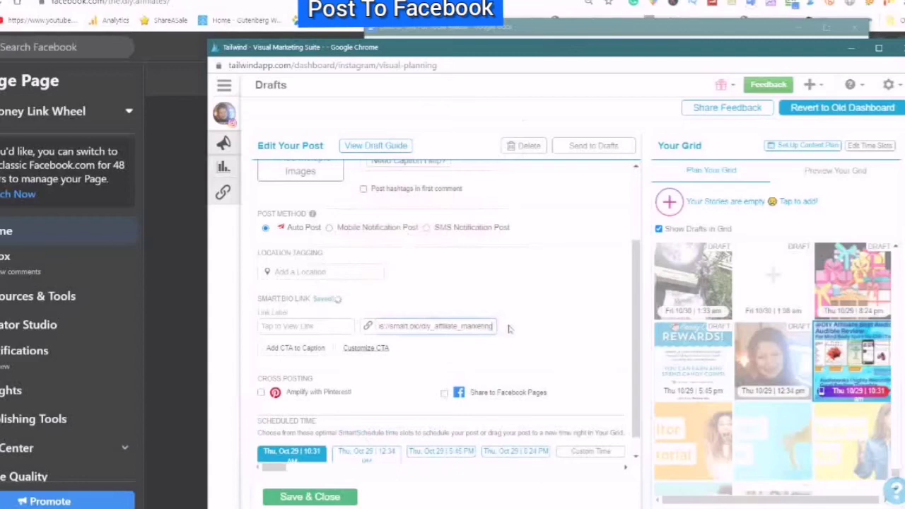
# Step: Add the Smart.bio call to action to the post's caption and try to open its customization
pyautogui.click(284, 354)
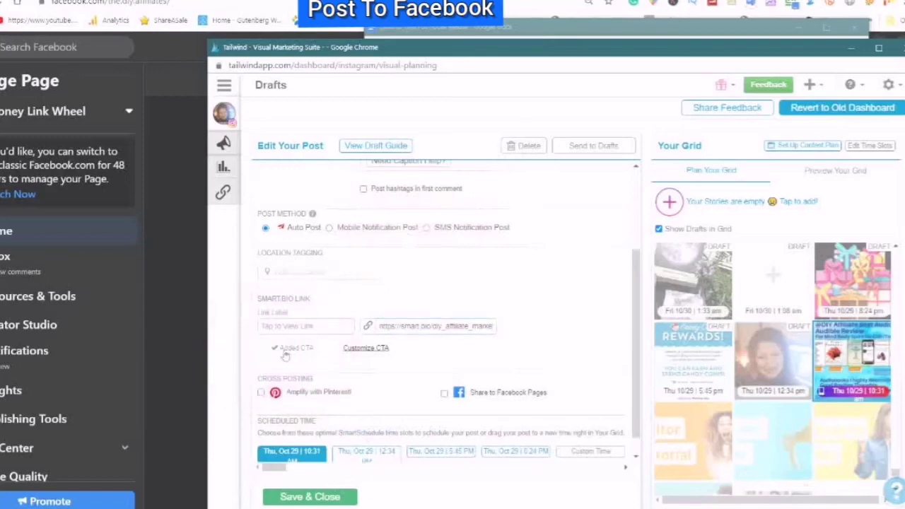
pyautogui.click(364, 349)
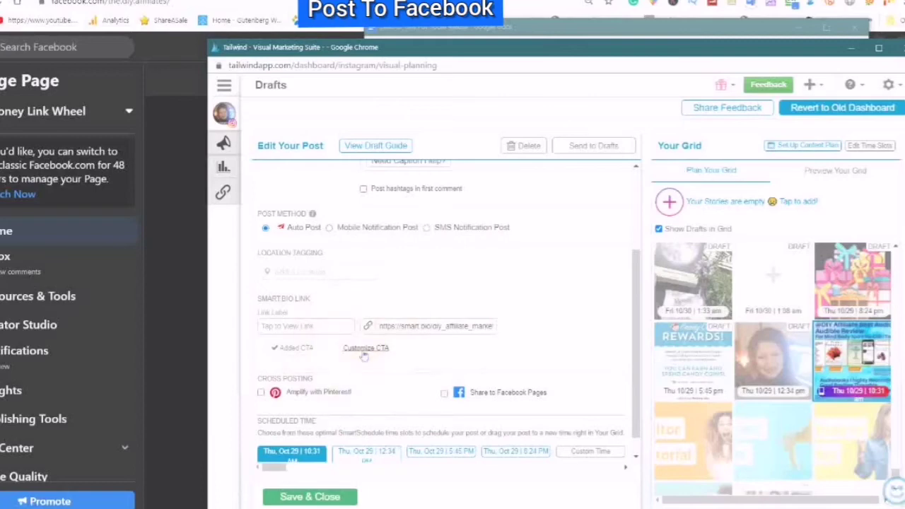
pyautogui.click(363, 356)
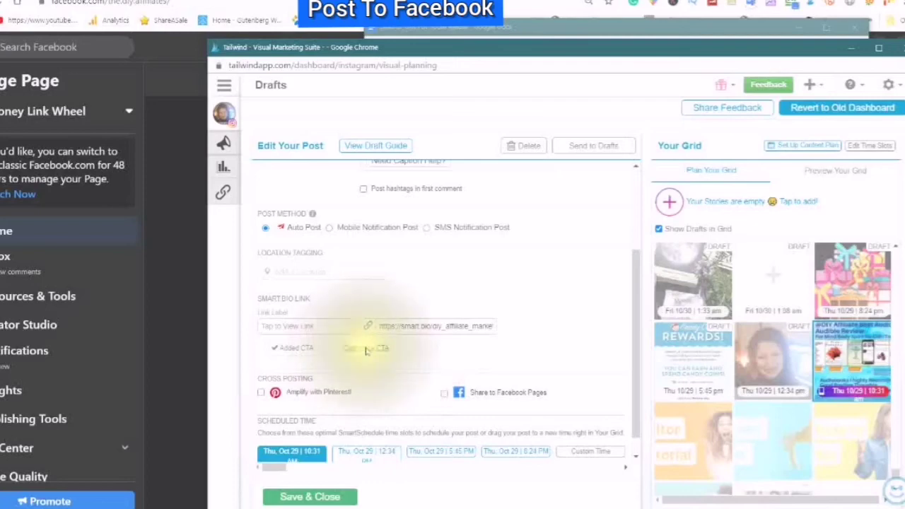
pyautogui.click(278, 335)
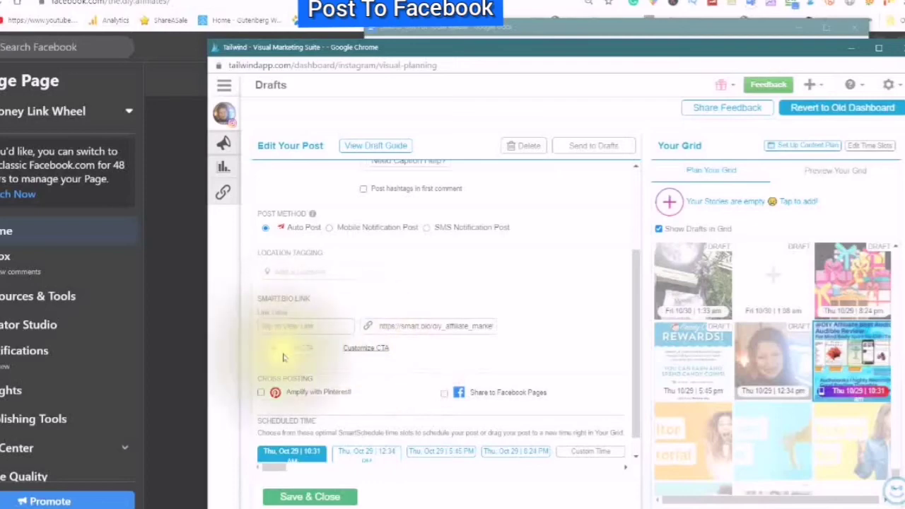
pyautogui.click(358, 350)
pyautogui.click(366, 348)
pyautogui.click(291, 453)
pyautogui.click(295, 287)
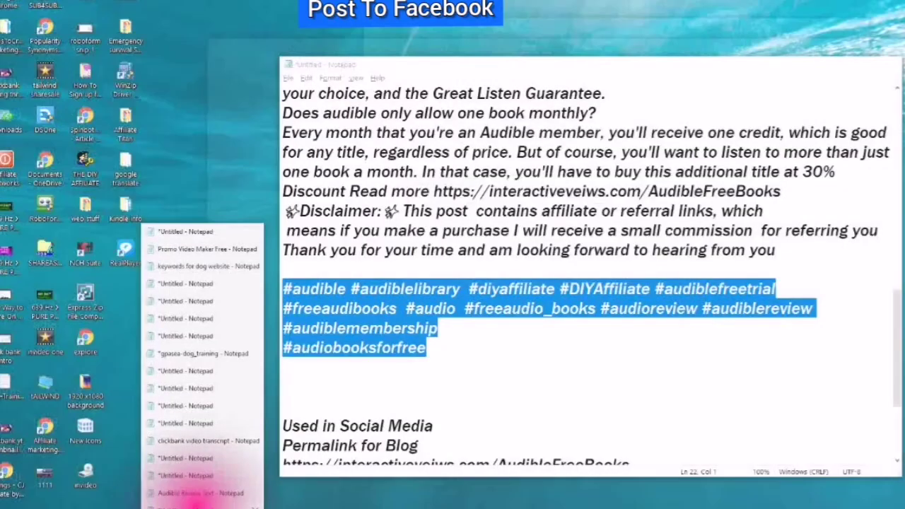
pyautogui.click(202, 491)
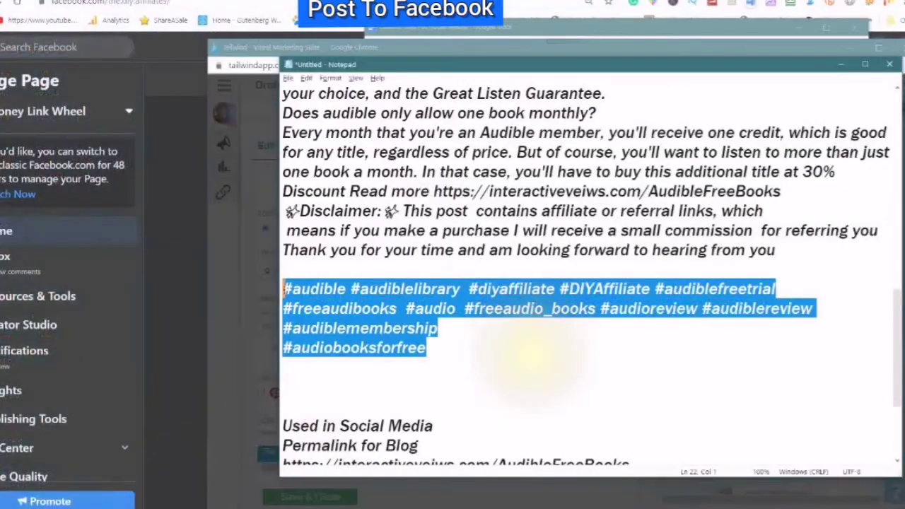
pyautogui.scroll(5, 480, 297)
pyautogui.scroll(7, 459, 226)
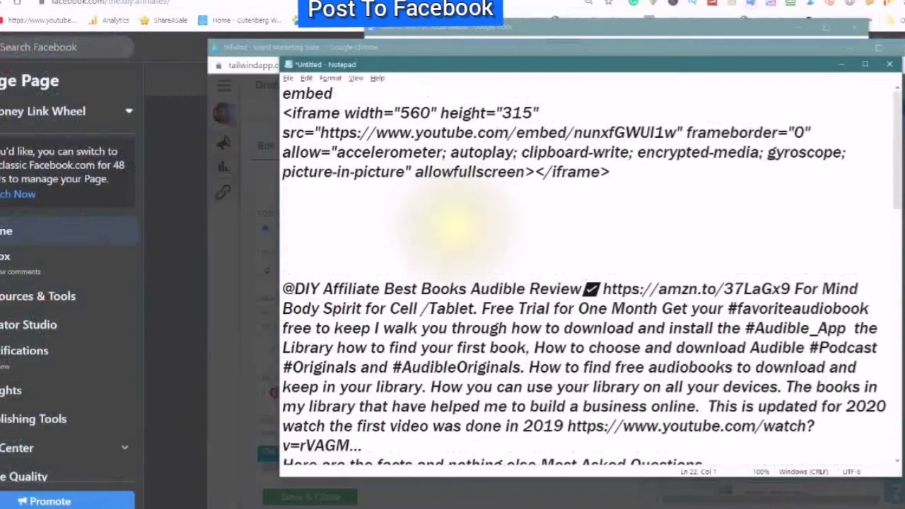
pyautogui.scroll(-1, 453, 226)
pyautogui.scroll(-1, 439, 212)
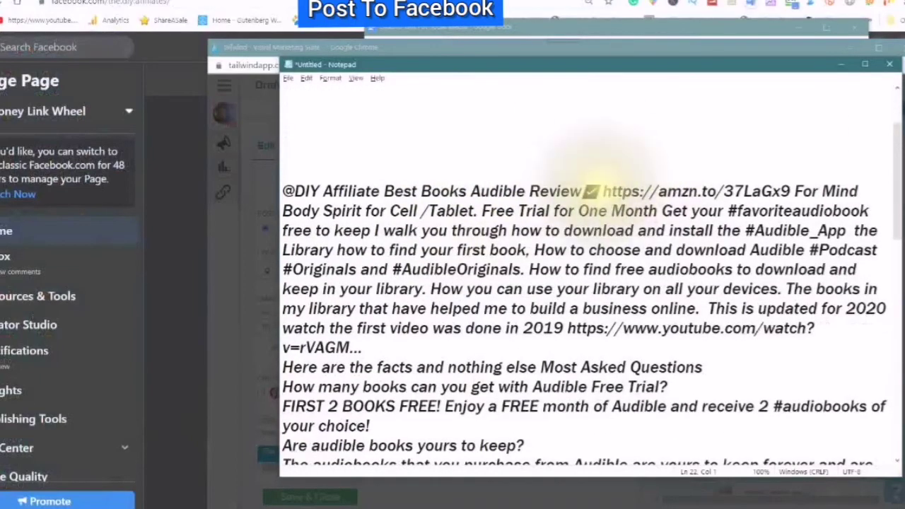
pyautogui.click(589, 191)
pyautogui.moveTo(592, 191); pyautogui.dragTo(795, 191)
pyautogui.rightClick(636, 192)
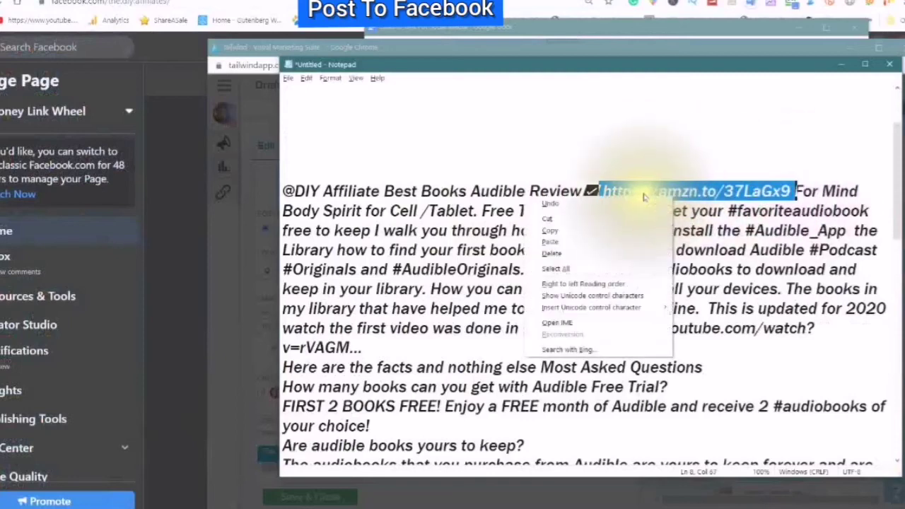
pyautogui.click(580, 228)
pyautogui.click(231, 324)
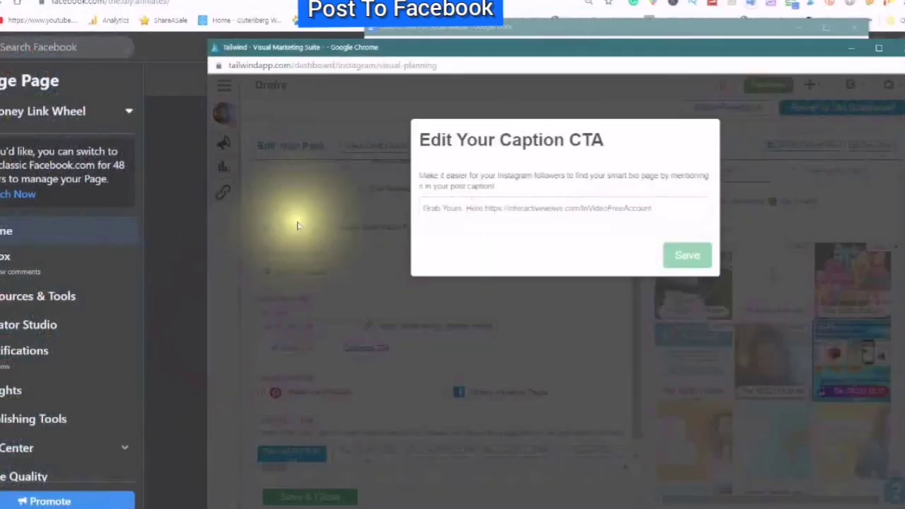
pyautogui.moveTo(429, 208)
pyautogui.mouseDown()
pyautogui.moveTo(679, 210)
pyautogui.moveTo(501, 273)
pyautogui.mouseUp()
pyautogui.click(547, 300)
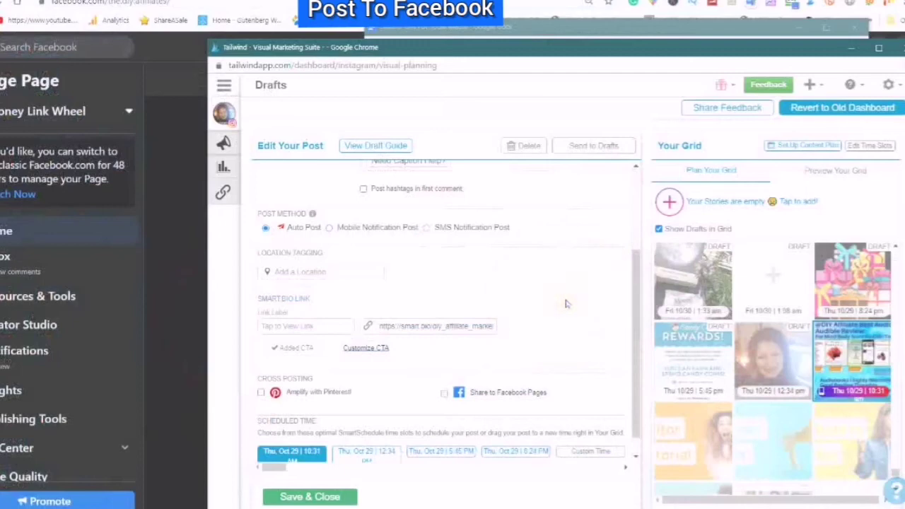
pyautogui.scroll(-1, 537, 311)
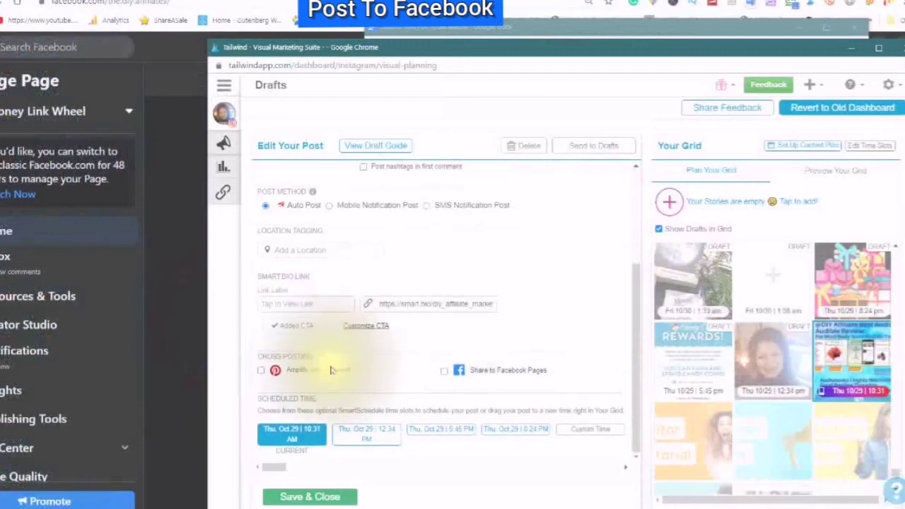
pyautogui.click(371, 327)
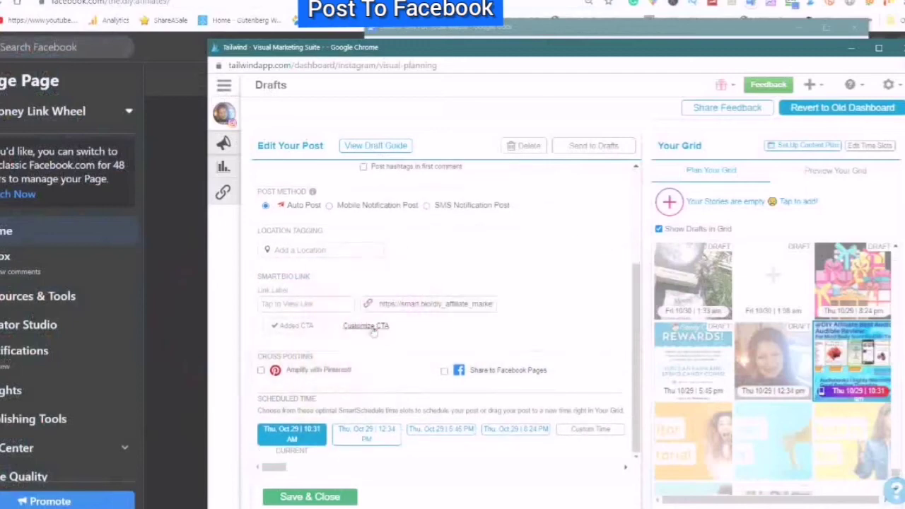
pyautogui.click(369, 328)
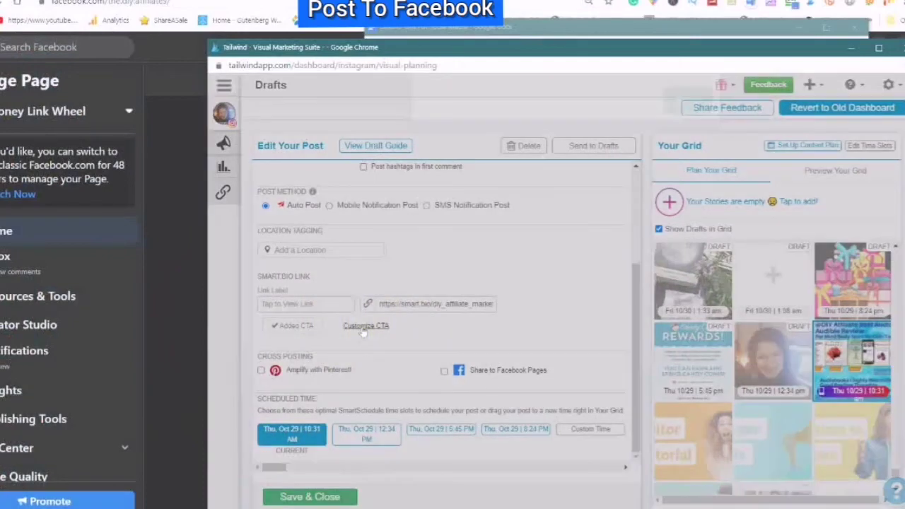
pyautogui.click(364, 327)
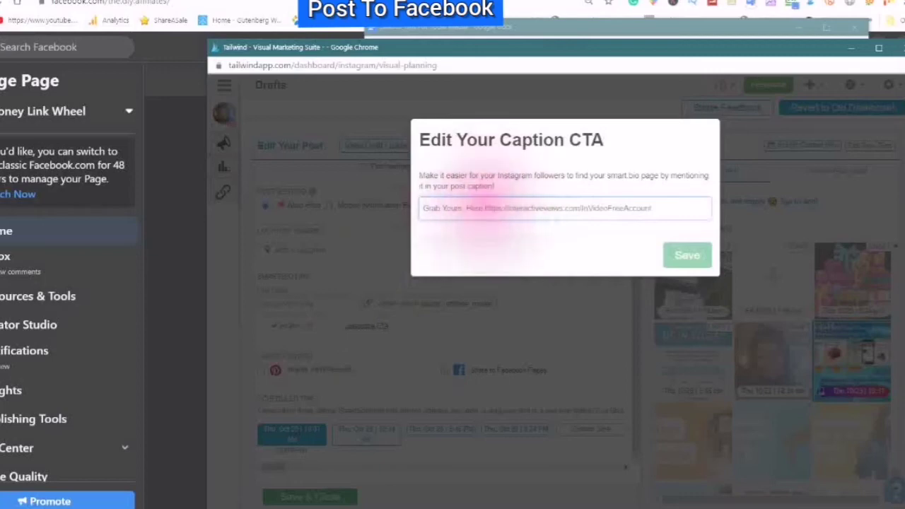
pyautogui.moveTo(485, 208); pyautogui.dragTo(648, 208)
pyautogui.rightClick(530, 212)
pyautogui.click(545, 271)
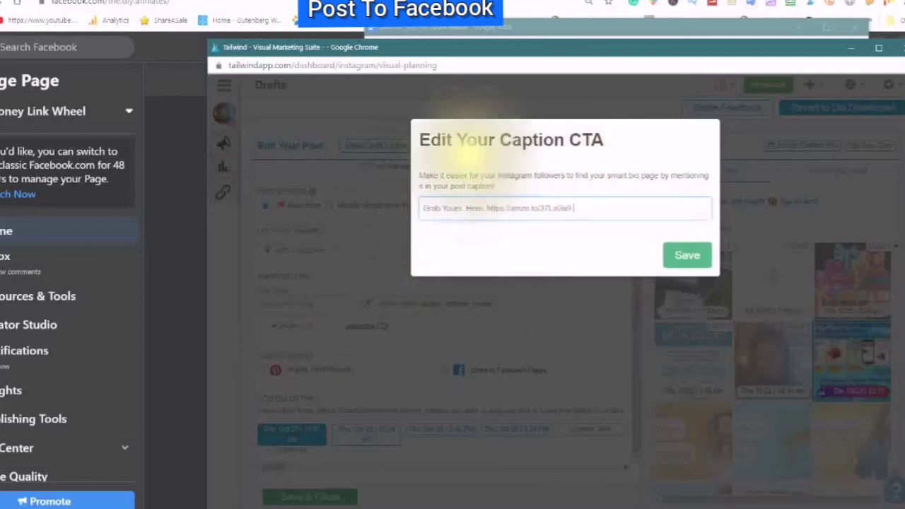
pyautogui.click(687, 258)
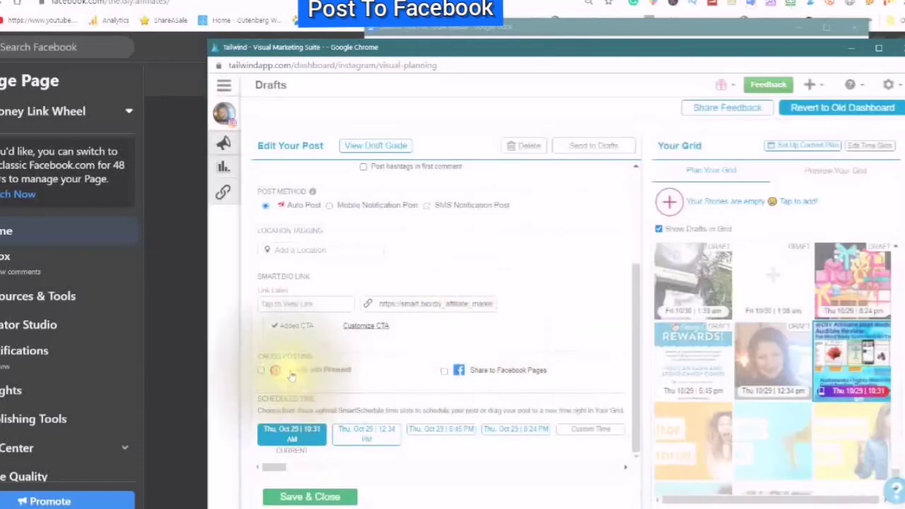
# Step: Enable Pinterest cross-posting for the audiobook post and assign it to the #affiliate_marketing_for_beginners board
pyautogui.click(266, 371)
pyautogui.click(604, 188)
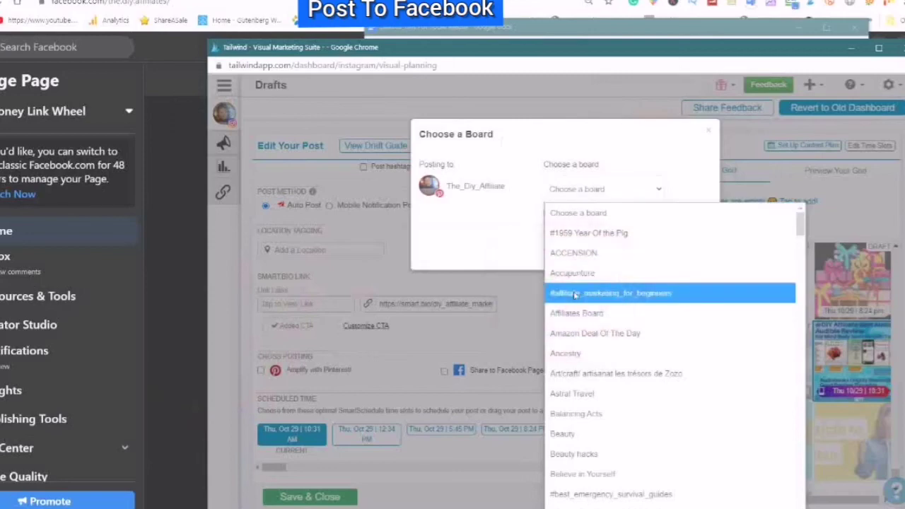
pyautogui.click(574, 293)
pyautogui.click(643, 251)
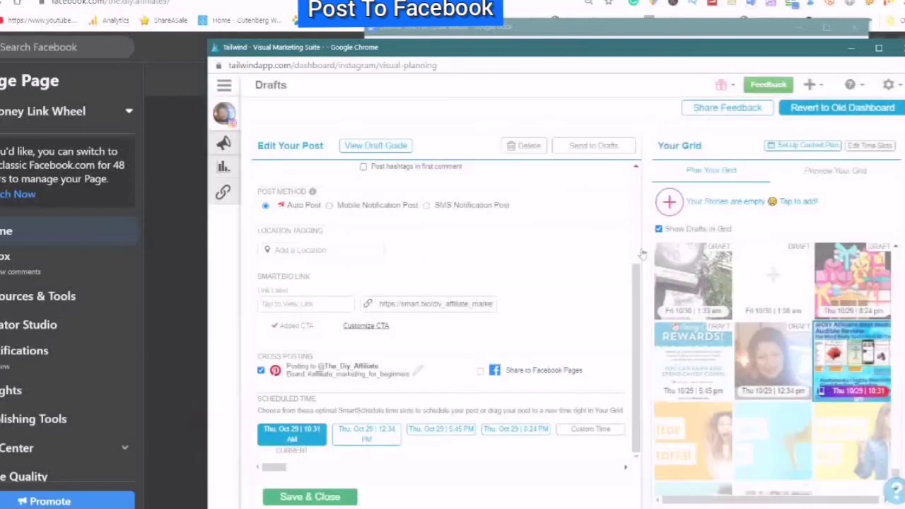
# Step: Share the post to the New Trends Facebook page, using the review text and hashtags copied from Notepad as its description
pyautogui.click(480, 375)
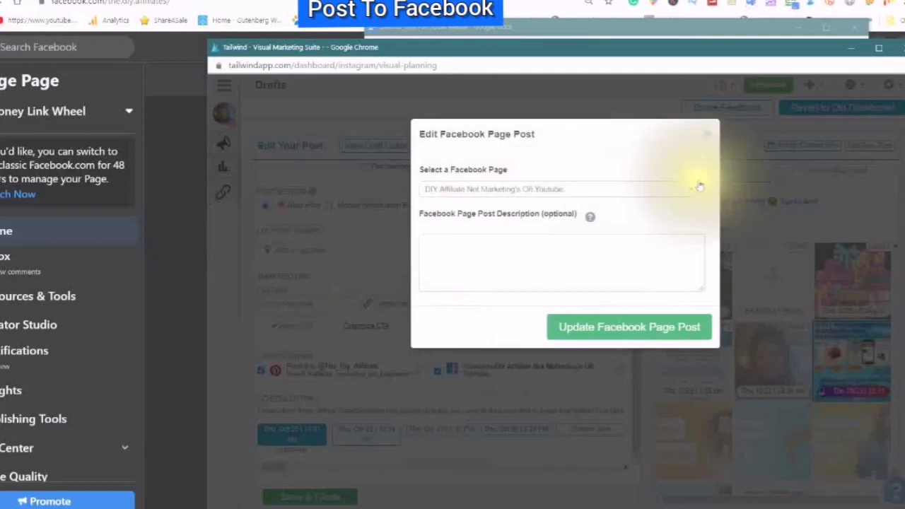
pyautogui.click(693, 192)
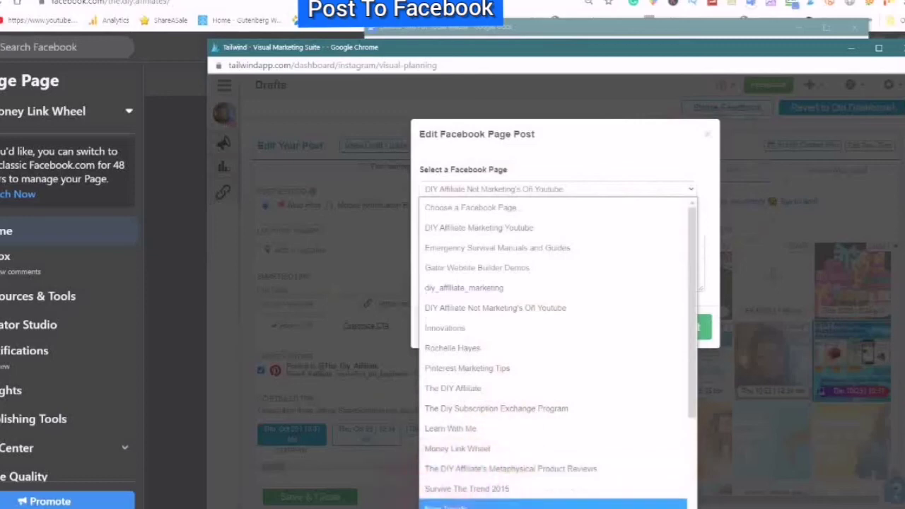
pyautogui.click(452, 505)
pyautogui.hotkey('alt', 'Tab')
pyautogui.rightClick(249, 153)
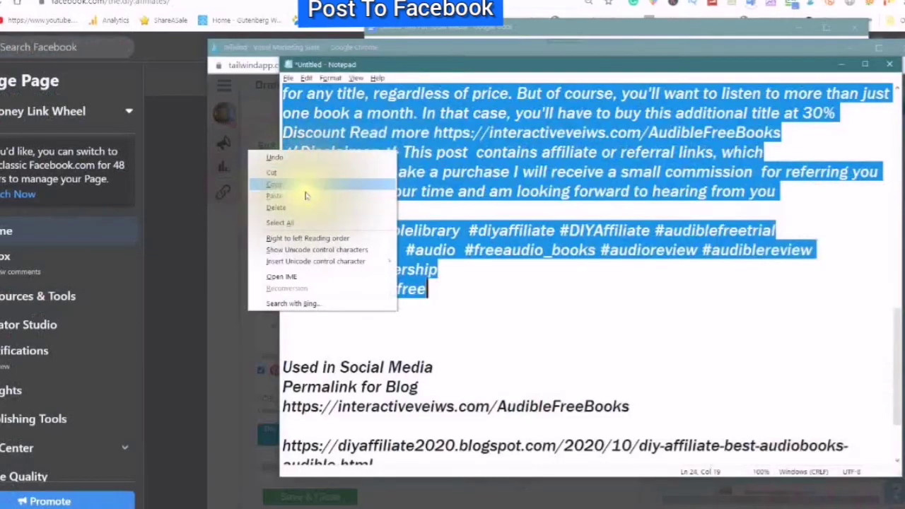
pyautogui.click(297, 183)
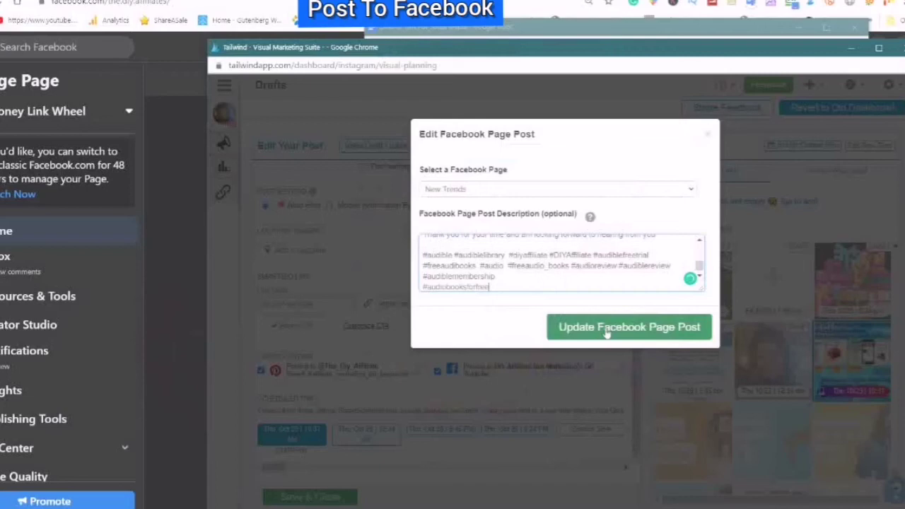
pyautogui.click(606, 328)
# Step: Set a custom schedule time of October 29, 2020 at 9:55 AM for the audiobook post, and save and close it
pyautogui.click(272, 435)
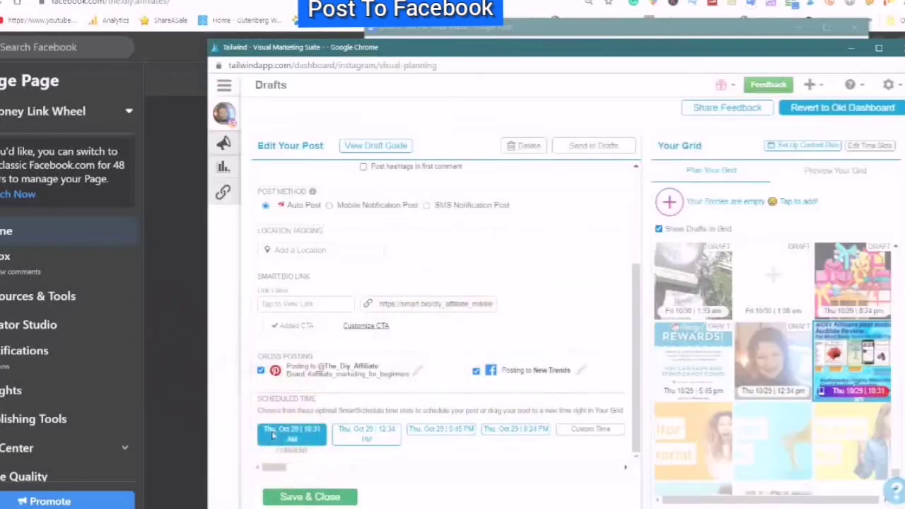
pyautogui.click(297, 432)
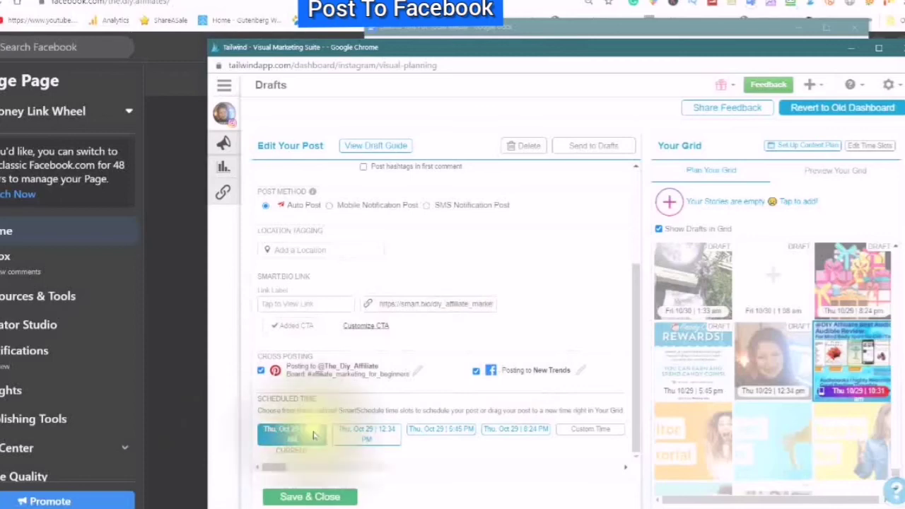
pyautogui.click(593, 433)
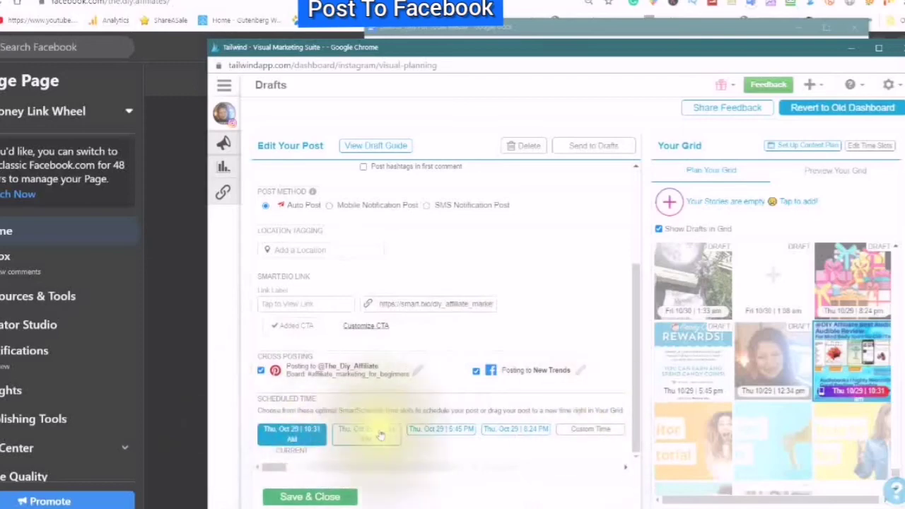
pyautogui.click(591, 429)
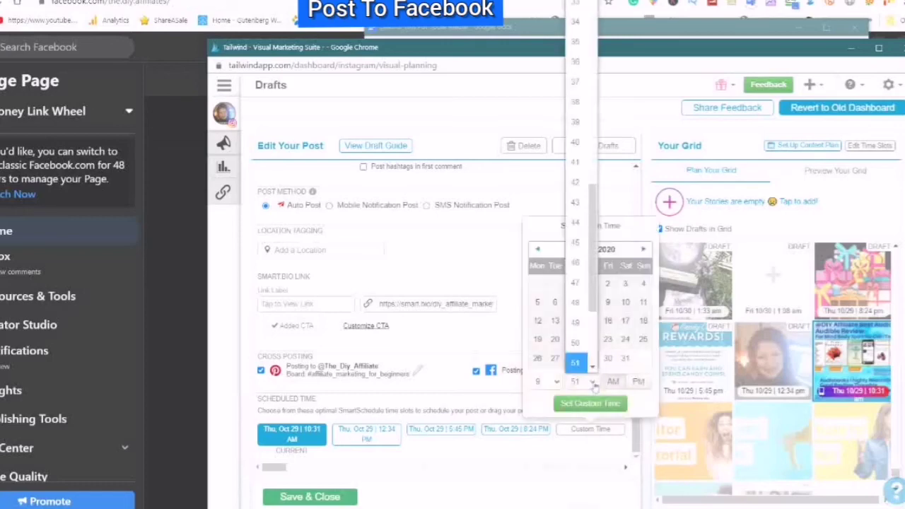
pyautogui.click(592, 367)
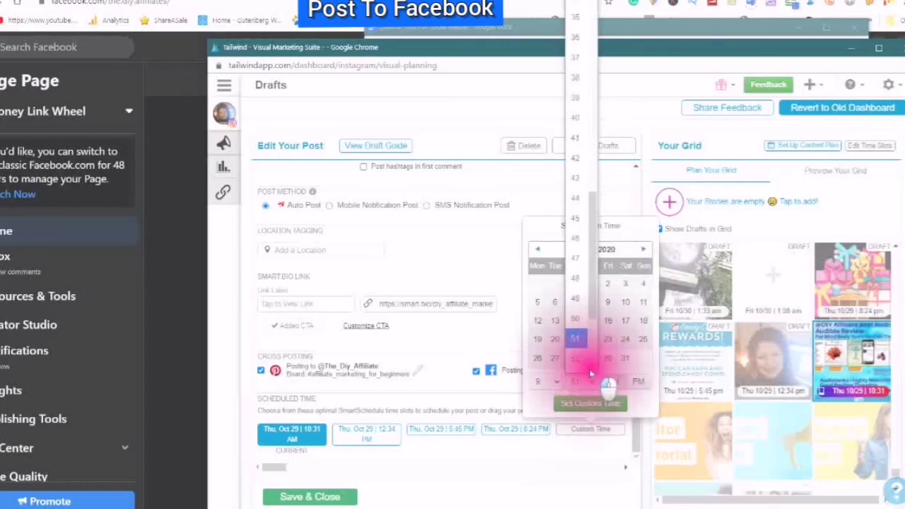
pyautogui.scroll(-1, 587, 372)
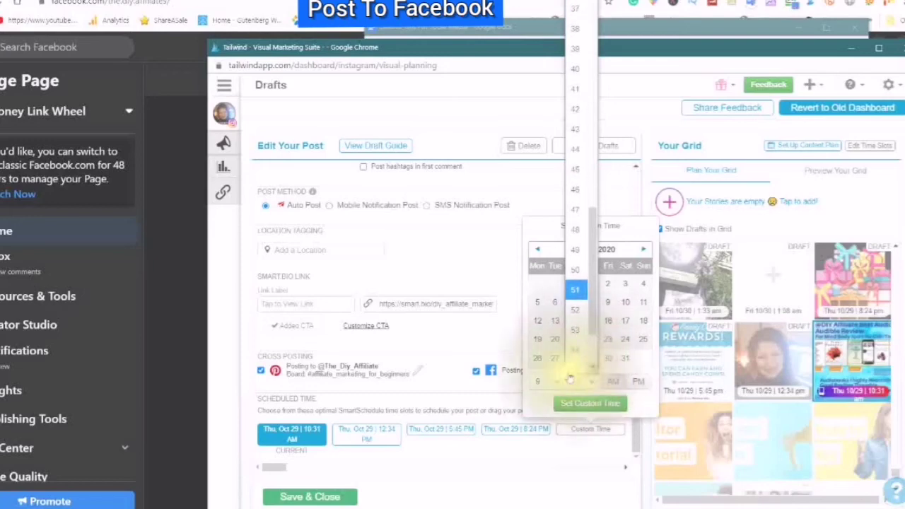
pyautogui.click(575, 369)
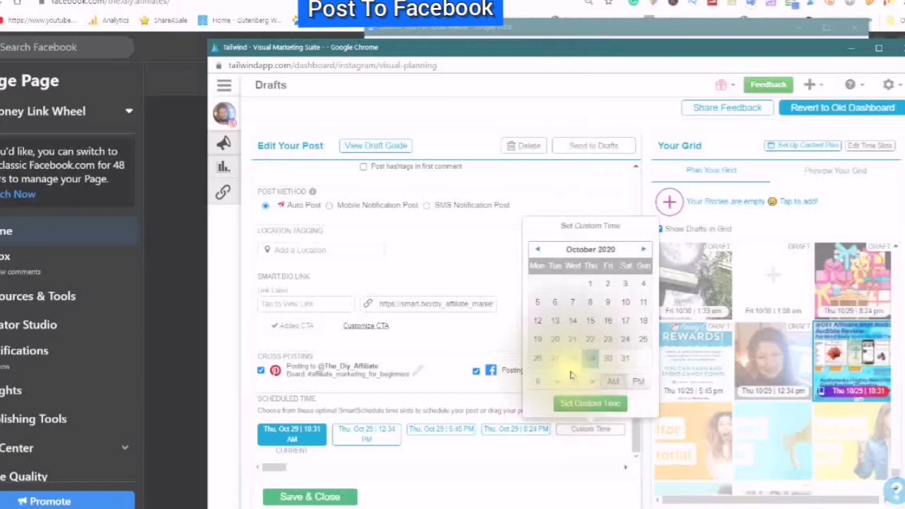
pyautogui.click(589, 409)
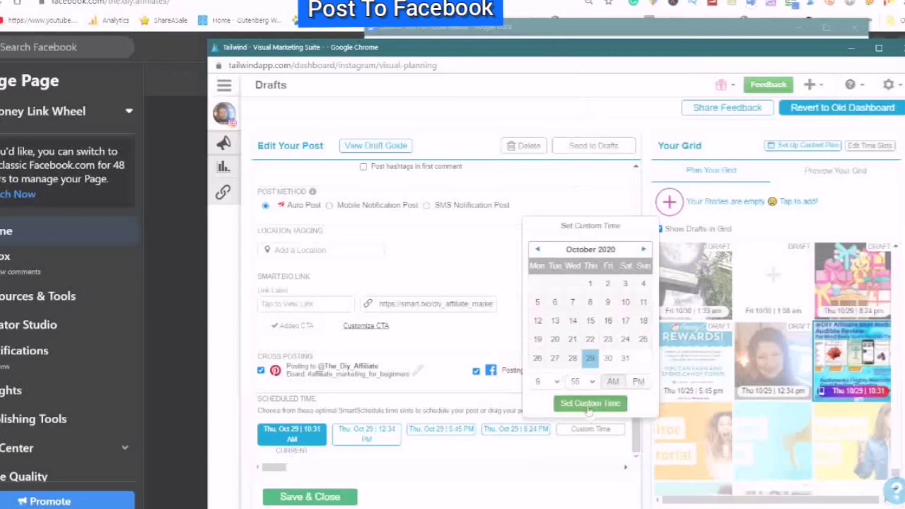
pyautogui.click(588, 409)
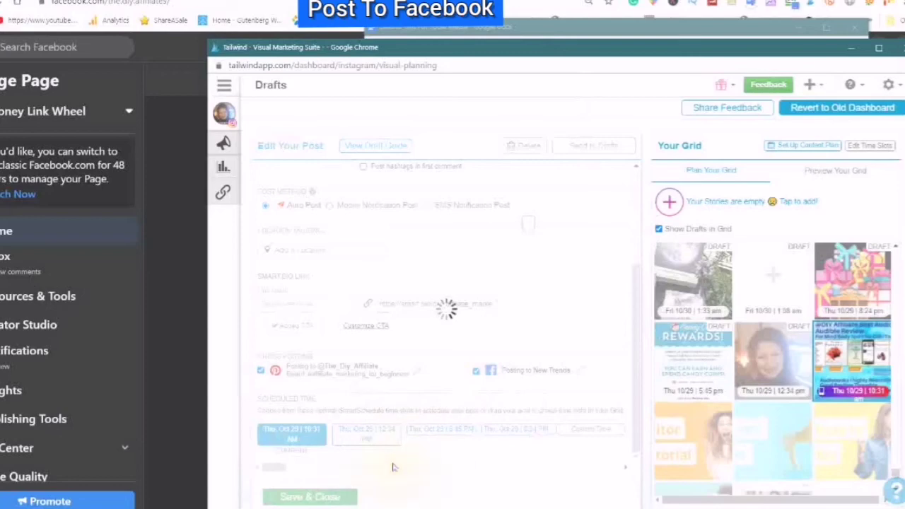
pyautogui.click(313, 498)
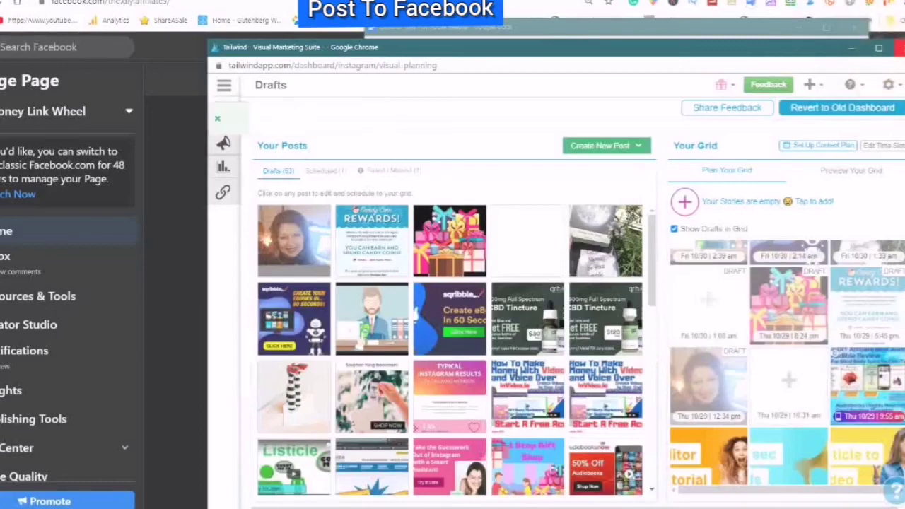
# Step: Minimize the Tailwind, Notepad and Google Docs windows to return to the Money Link Wheel Facebook page
pyautogui.click(851, 47)
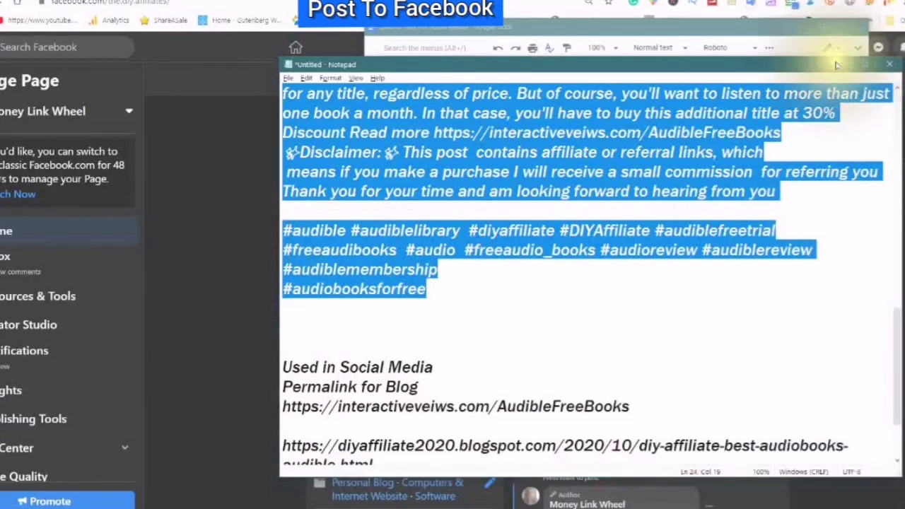
pyautogui.click(864, 64)
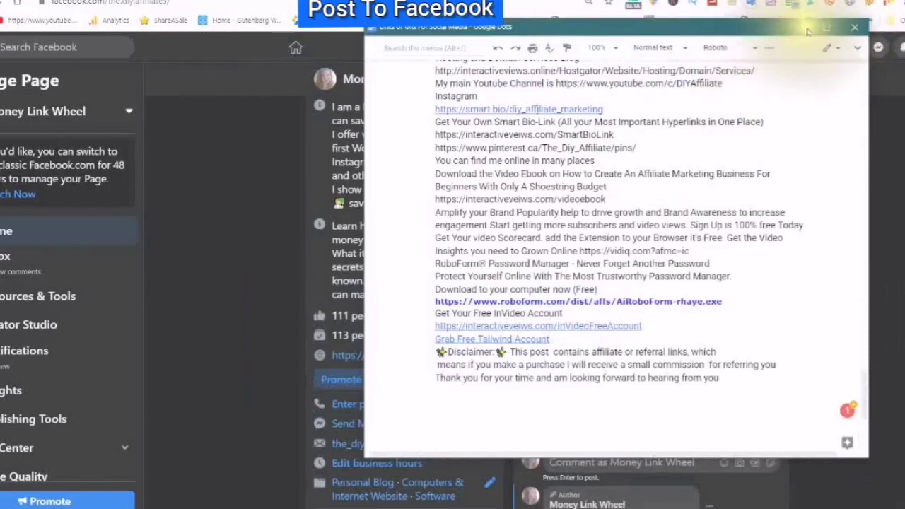
pyautogui.click(799, 29)
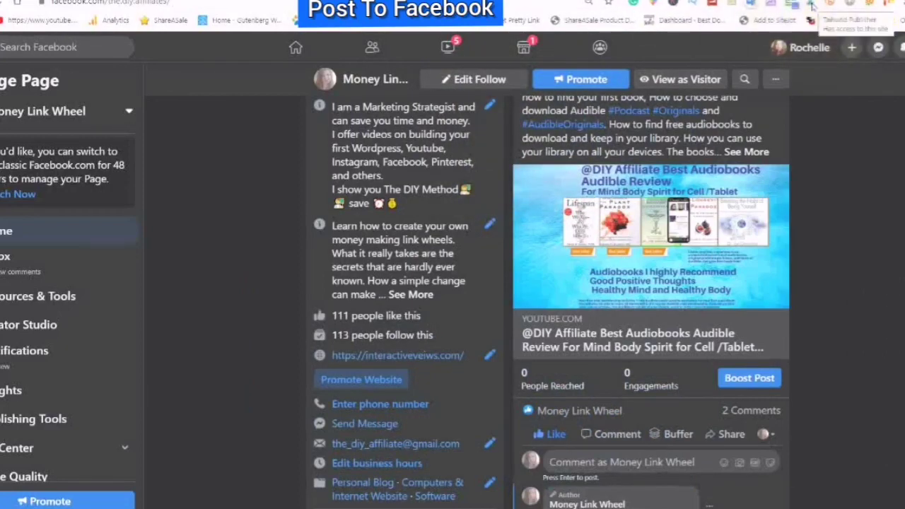
# Step: Open Tailwind's image picker for the Facebook page and select the InVideo WordPress post, Make Money Today, Level of Honesty, Promo Video Slideshow Maker and Best Audiobooks images
pyautogui.click(812, 6)
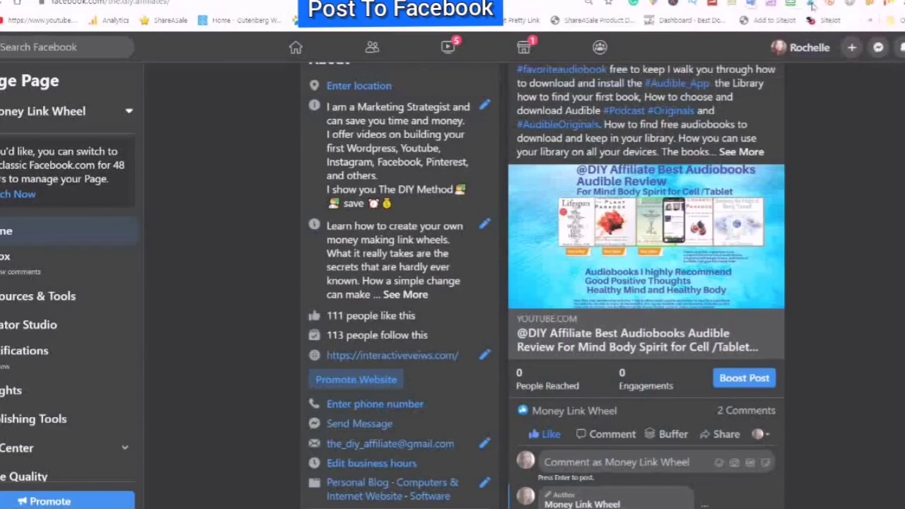
pyautogui.click(812, 6)
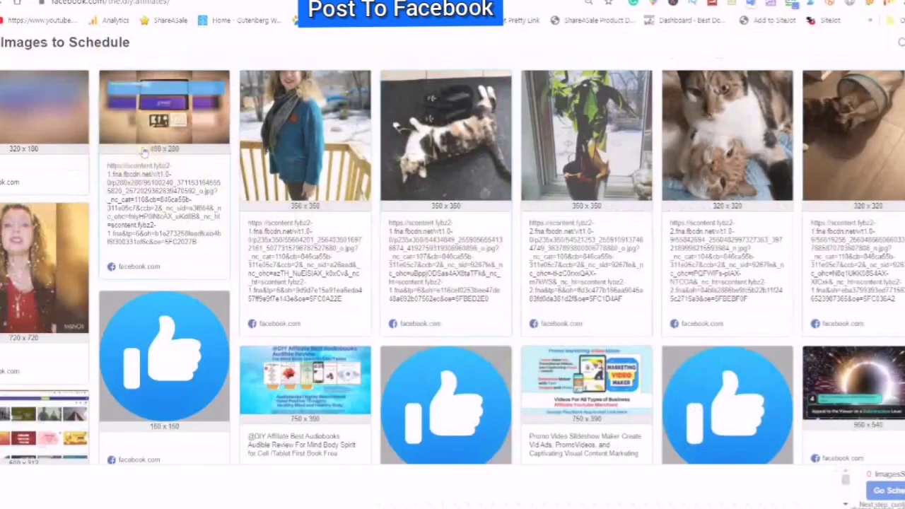
pyautogui.click(314, 144)
pyautogui.scroll(-3, 606, 342)
pyautogui.scroll(3, 607, 343)
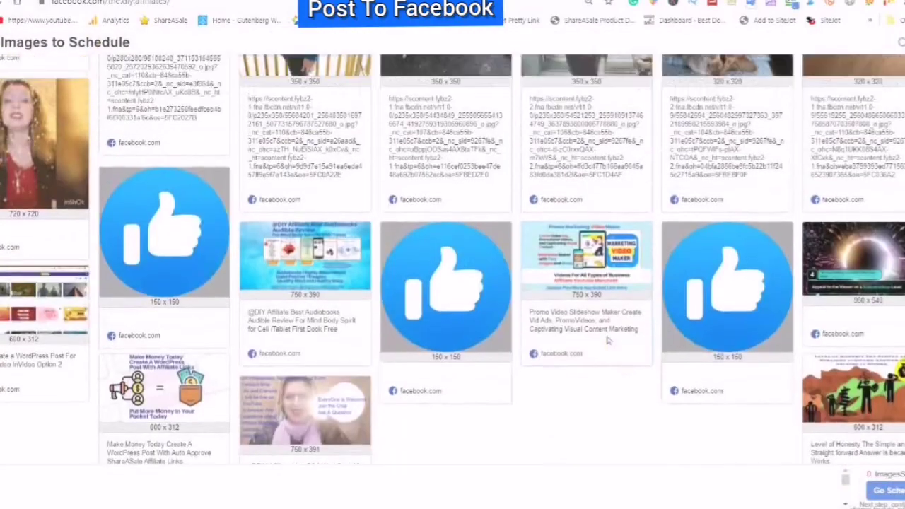
pyautogui.scroll(-2, 606, 343)
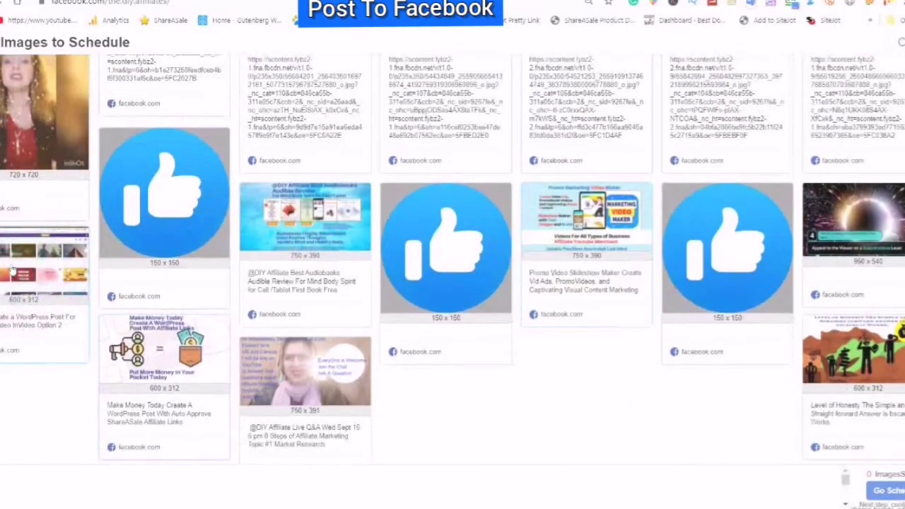
pyautogui.click(11, 267)
pyautogui.click(152, 304)
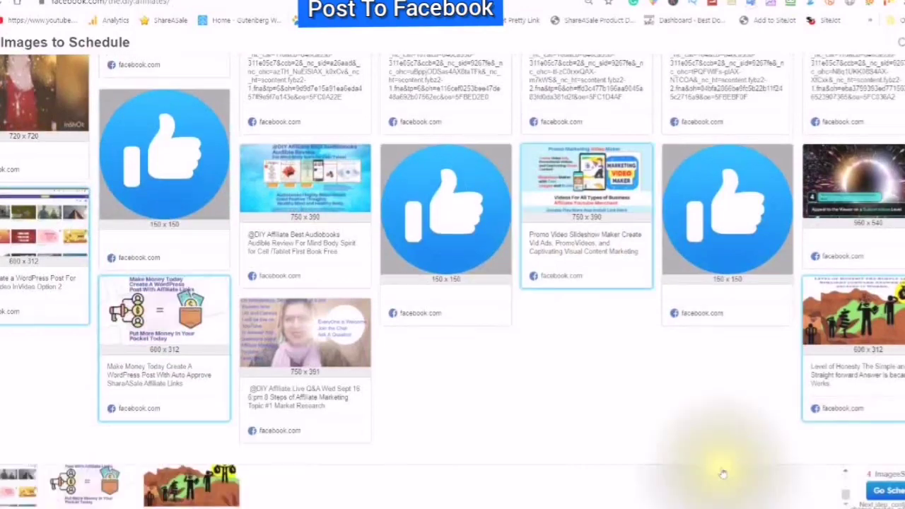
pyautogui.click(325, 206)
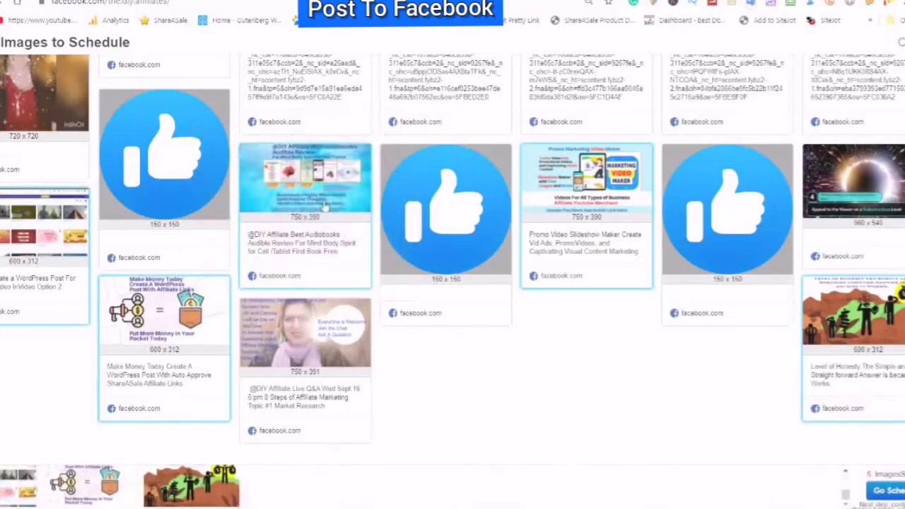
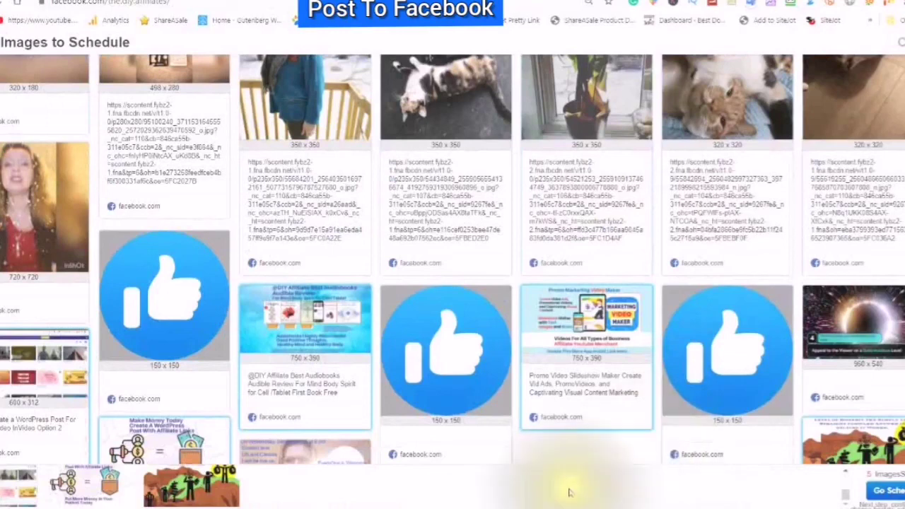
pyautogui.click(565, 462)
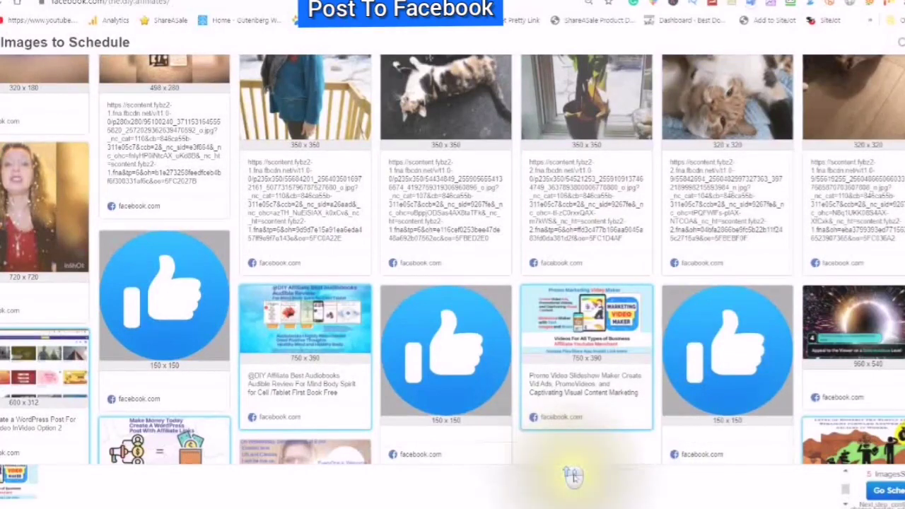
pyautogui.scroll(1, 558, 471)
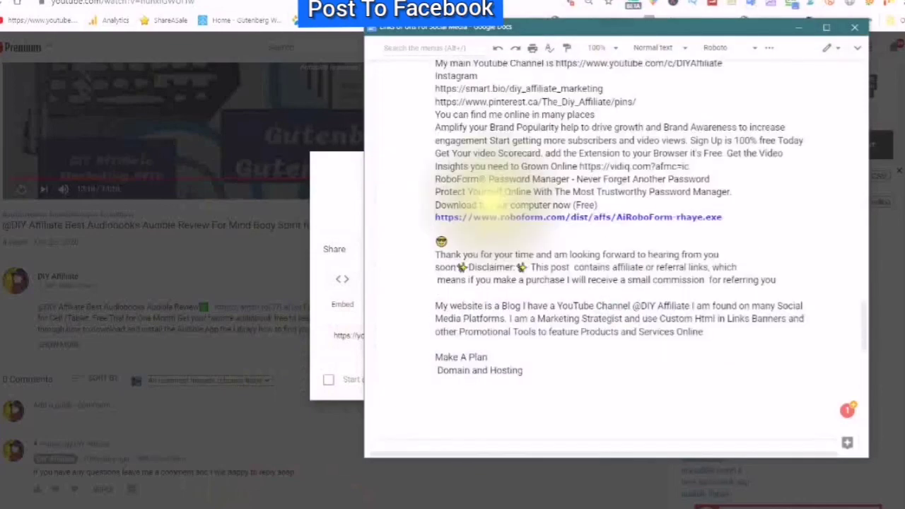
# Step: Switch to the Google Docs links document, find the HyperLinks For All Social Media Outlets list, and inspect the DIY Affiliate Marketing – Medium link
pyautogui.scroll(15, 488, 205)
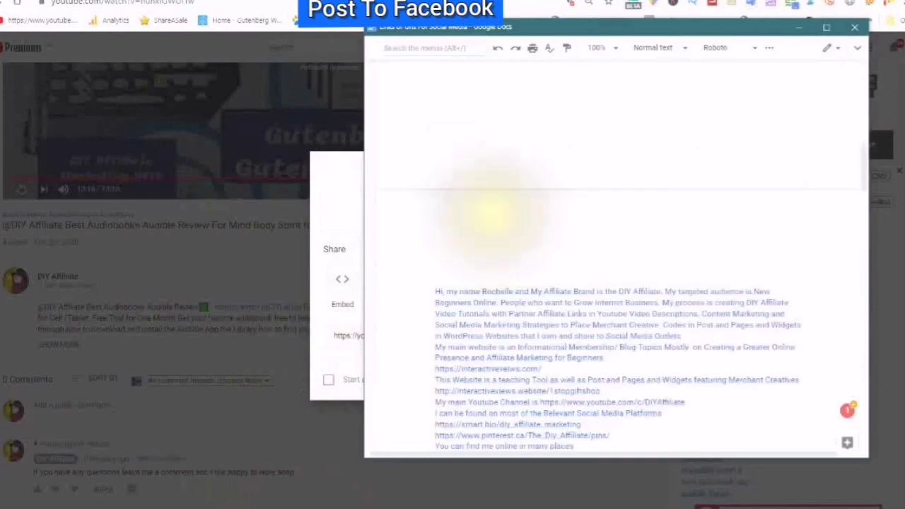
pyautogui.scroll(-10, 491, 216)
pyautogui.scroll(3, 491, 216)
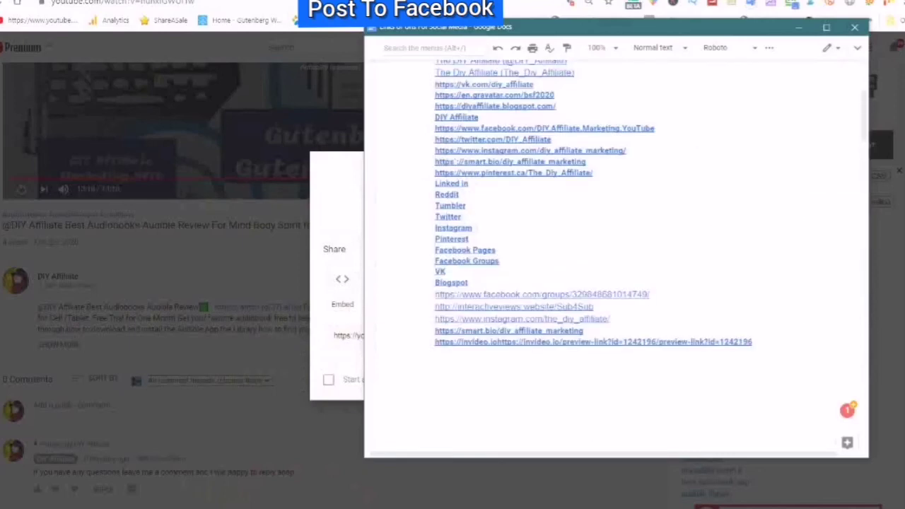
pyautogui.scroll(5, 608, 254)
pyautogui.scroll(-2, 494, 166)
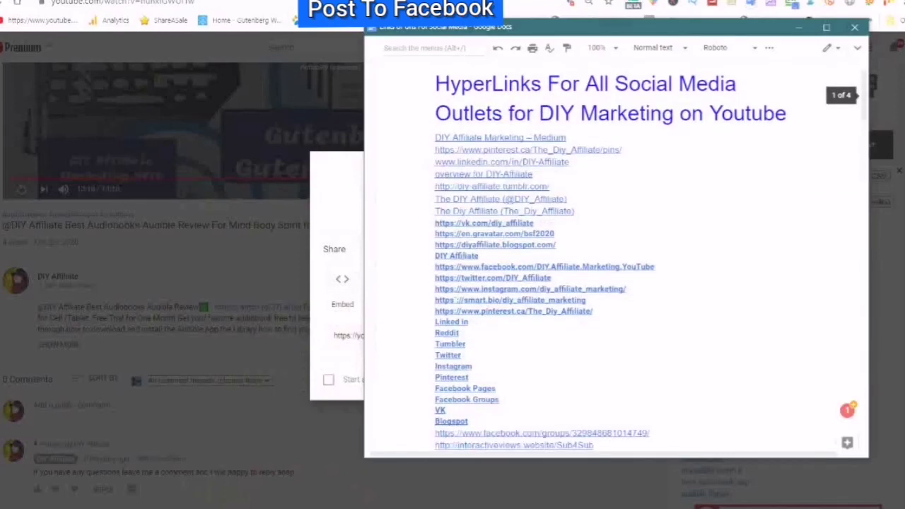
pyautogui.scroll(2, 495, 212)
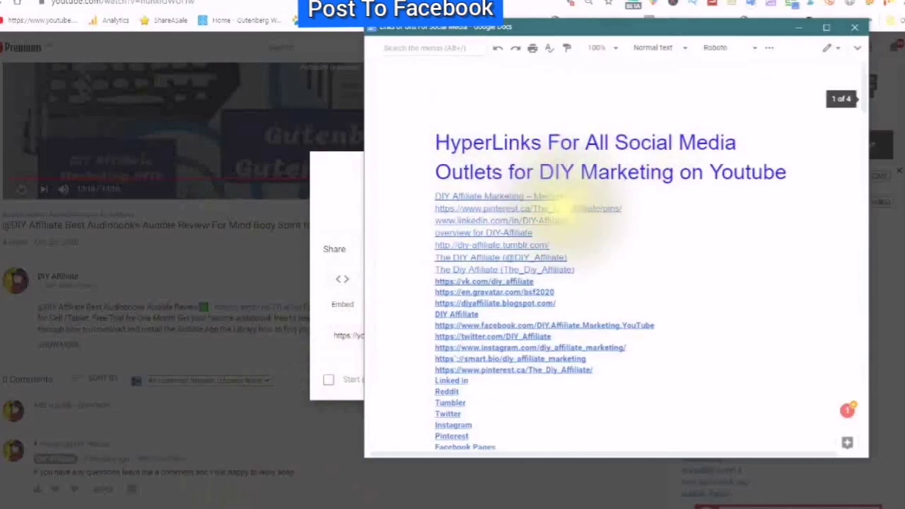
pyautogui.scroll(-1, 566, 212)
pyautogui.scroll(-1, 562, 208)
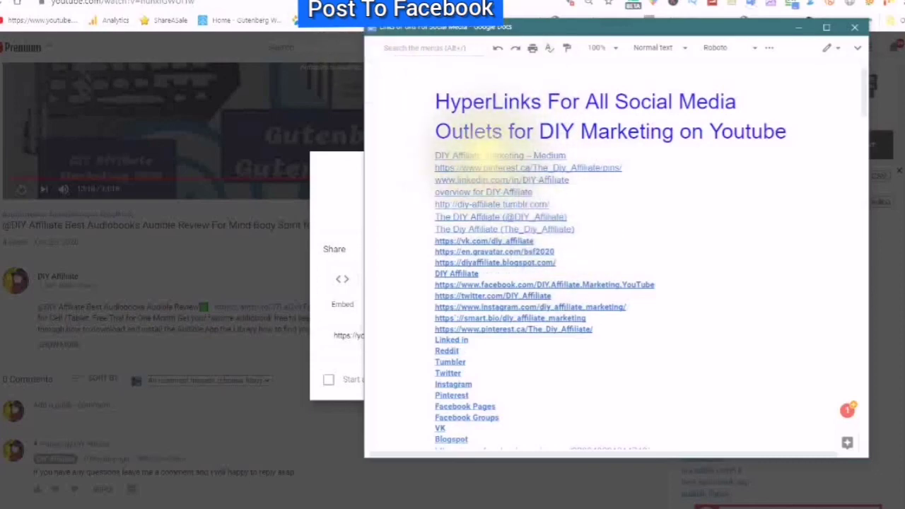
pyautogui.click(487, 150)
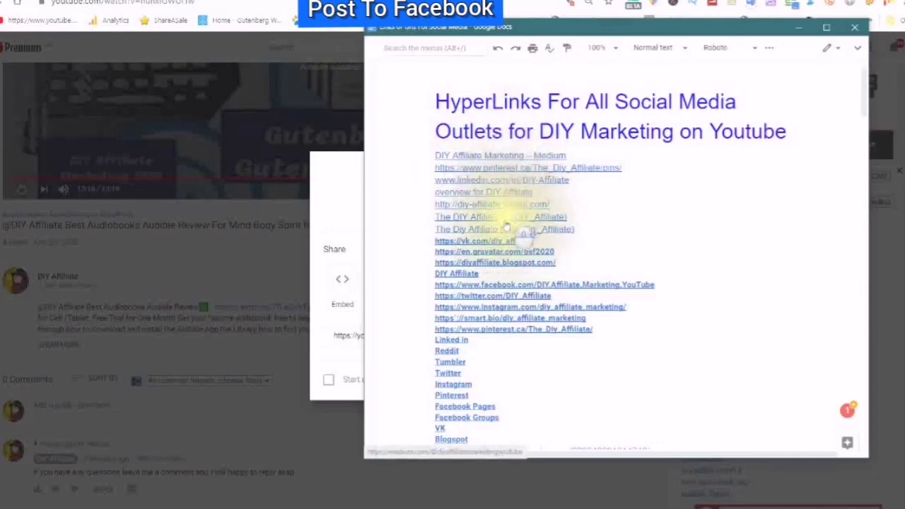
pyautogui.click(483, 155)
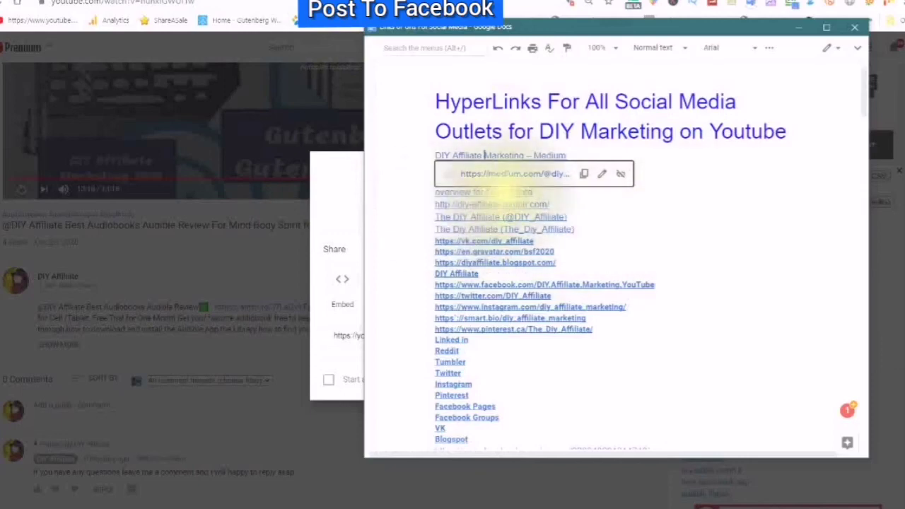
pyautogui.click(488, 190)
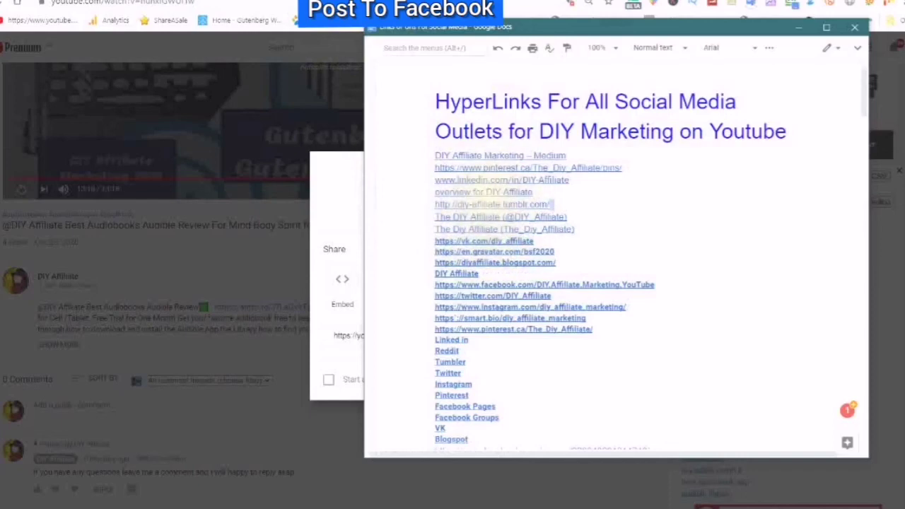
# Step: Examine the rest of the hyperlink list, from the Tumblr and VK addresses through the named social media links to the InVideo link
pyautogui.scroll(-2, 424, 160)
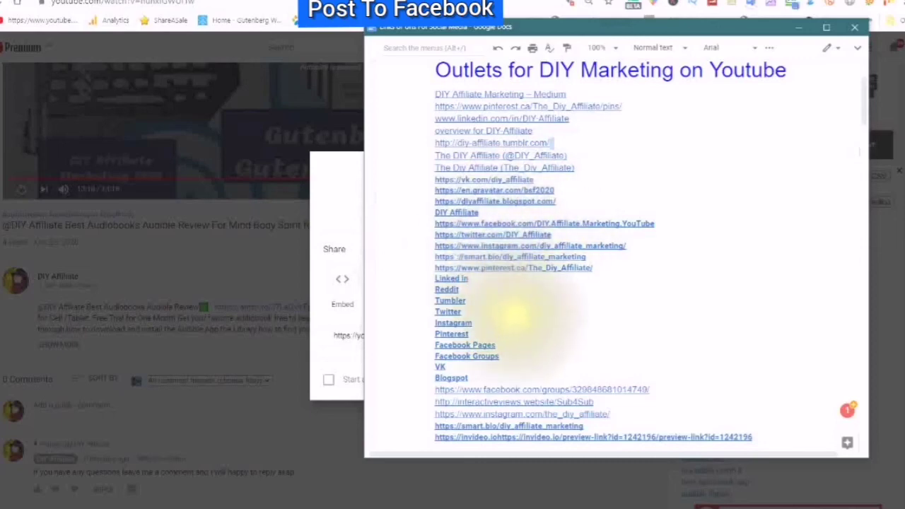
pyautogui.scroll(-1, 555, 323)
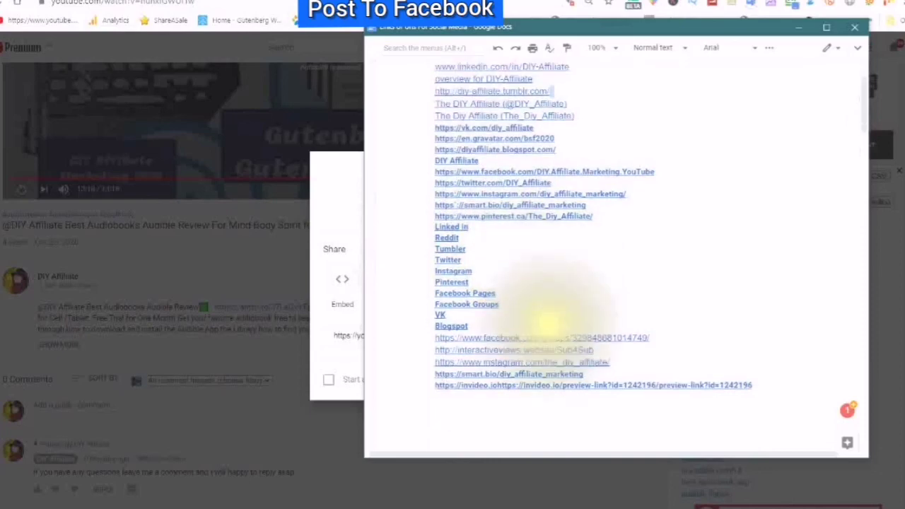
pyautogui.scroll(-1, 521, 273)
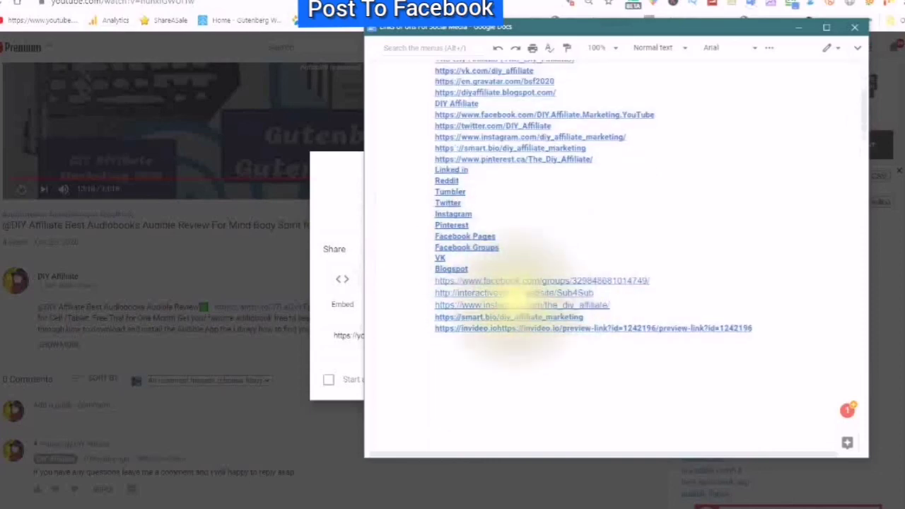
pyautogui.scroll(-1, 495, 254)
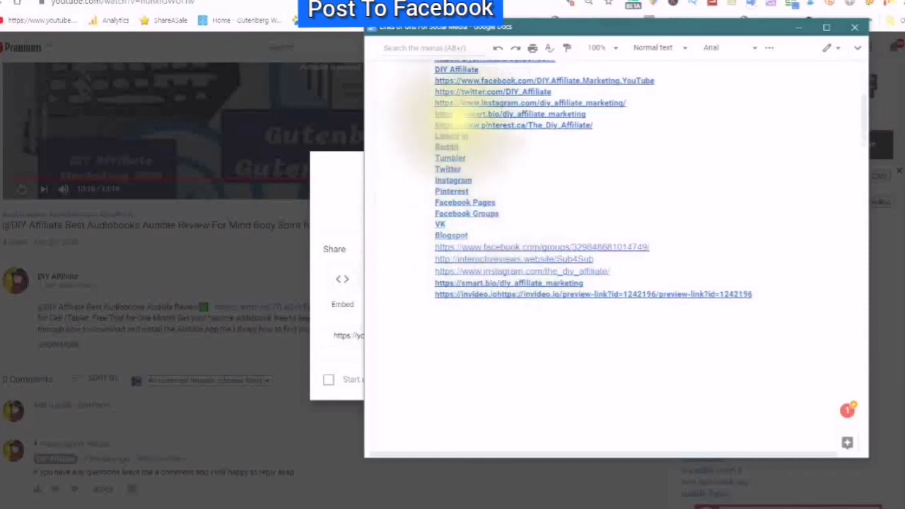
pyautogui.scroll(5, 509, 131)
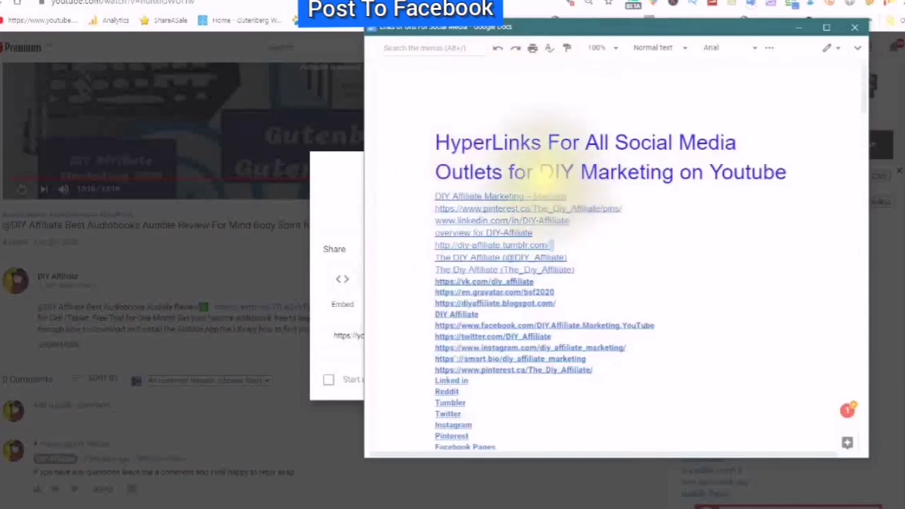
pyautogui.scroll(-2, 531, 240)
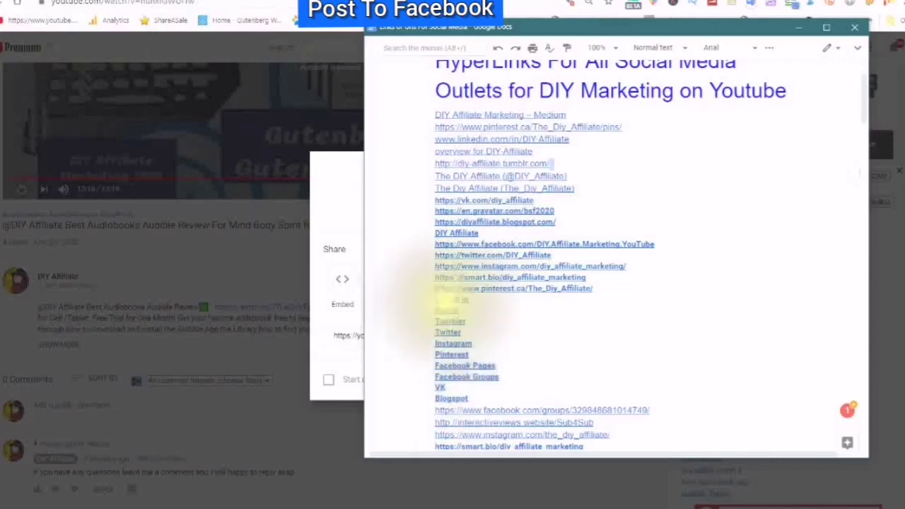
pyautogui.scroll(-1, 460, 304)
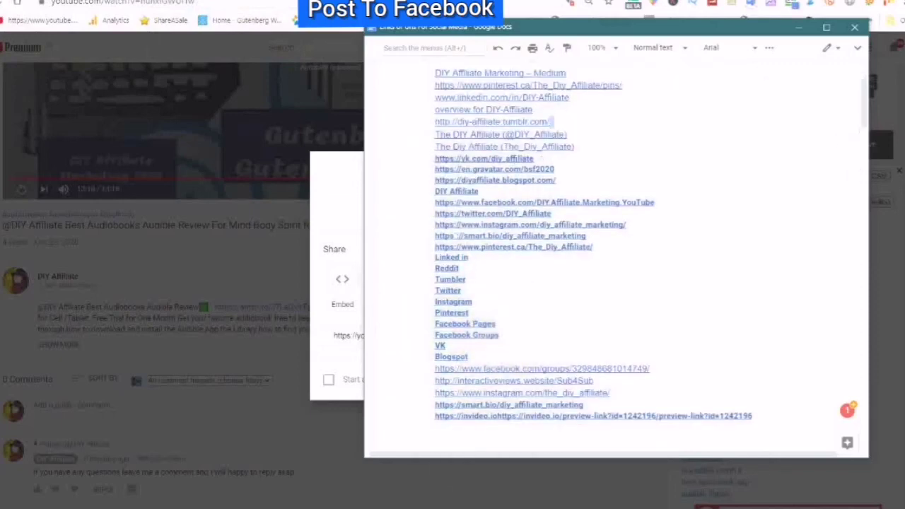
pyautogui.scroll(-1, 593, 240)
pyautogui.scroll(2, 594, 254)
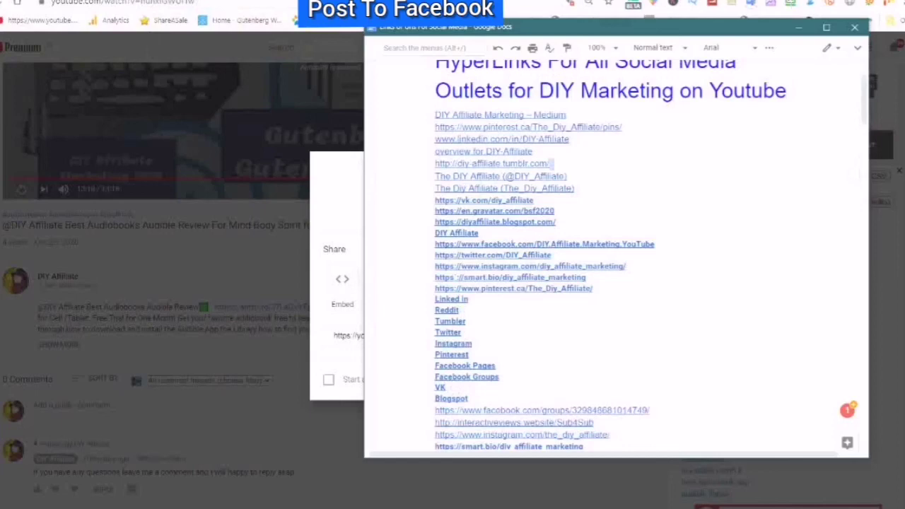
pyautogui.scroll(-2, 594, 255)
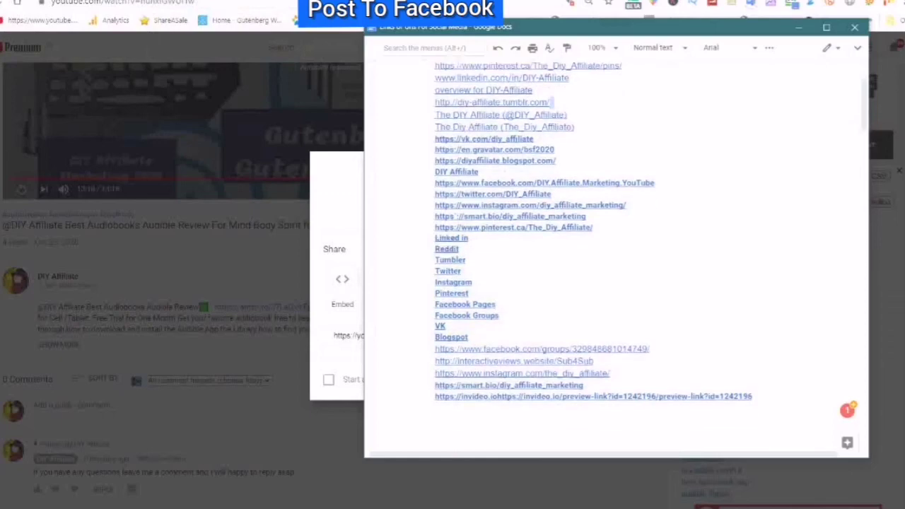
pyautogui.scroll(2, 594, 254)
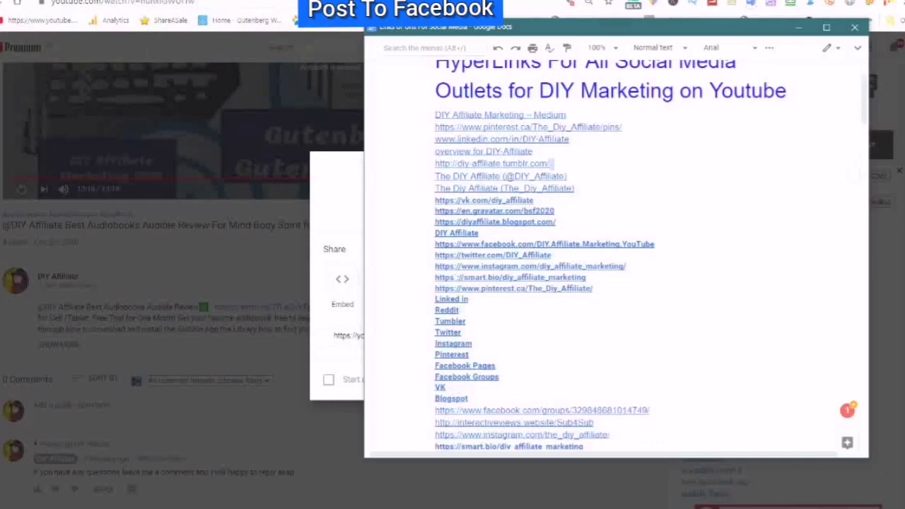
pyautogui.scroll(-2, 594, 254)
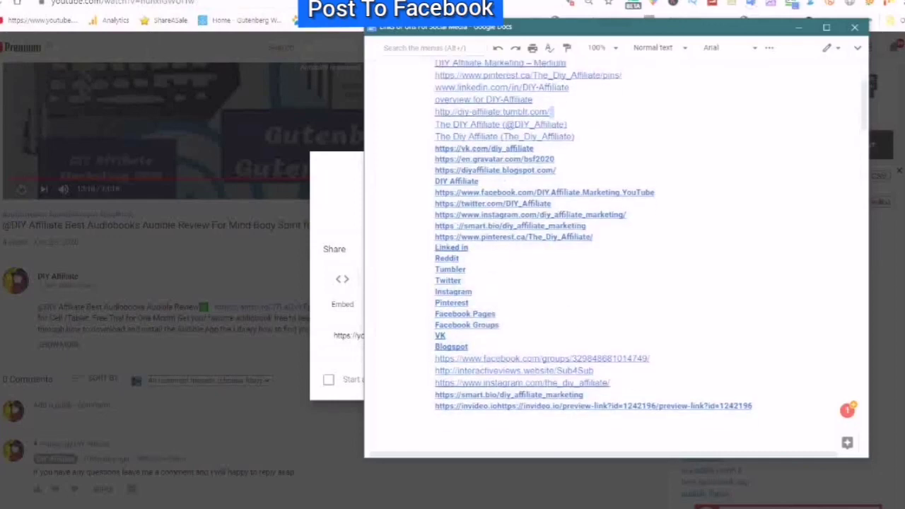
pyautogui.scroll(2, 594, 254)
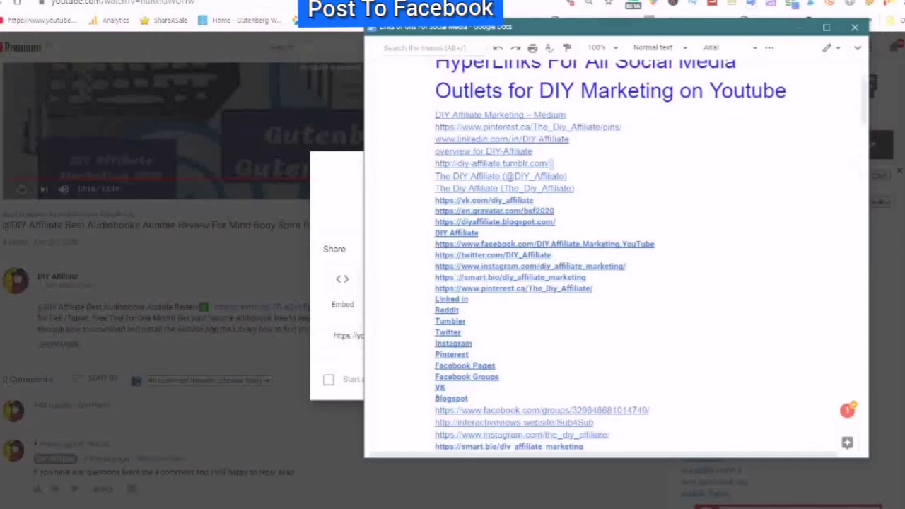